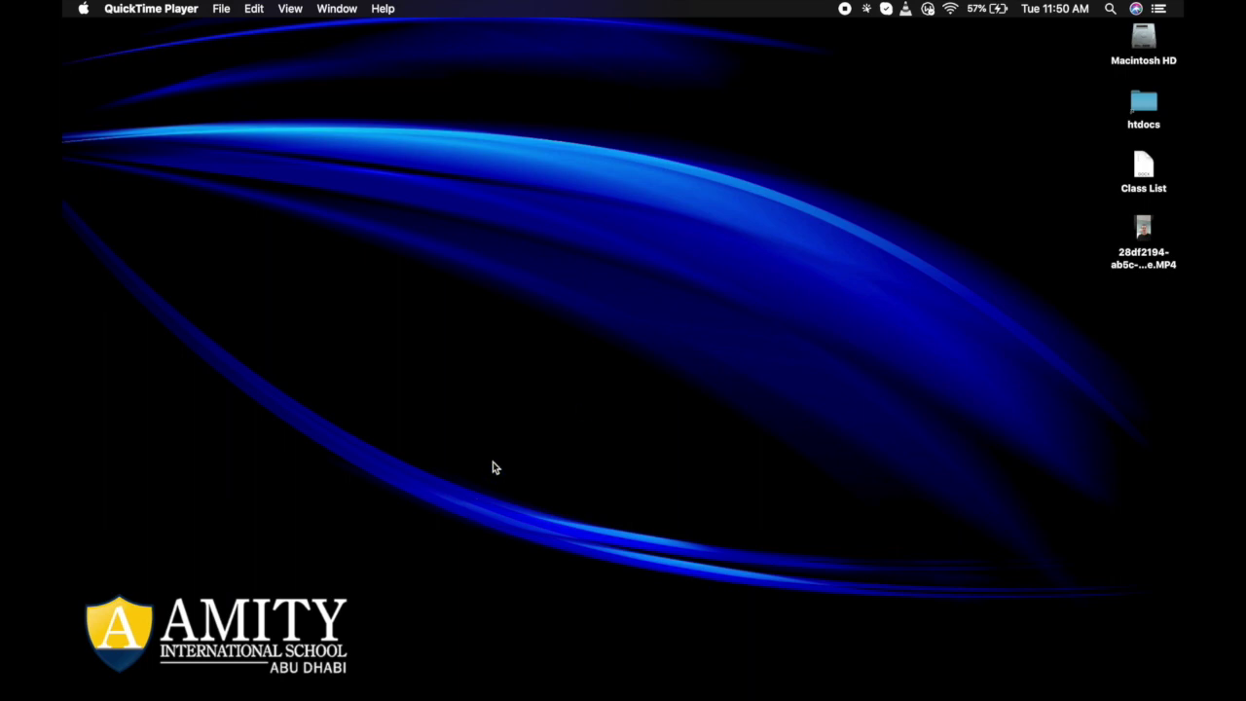
# Launch Firefox Developer Edition from the Dock.
pyautogui.moveTo(572, 697)
pyautogui.click(329, 679)
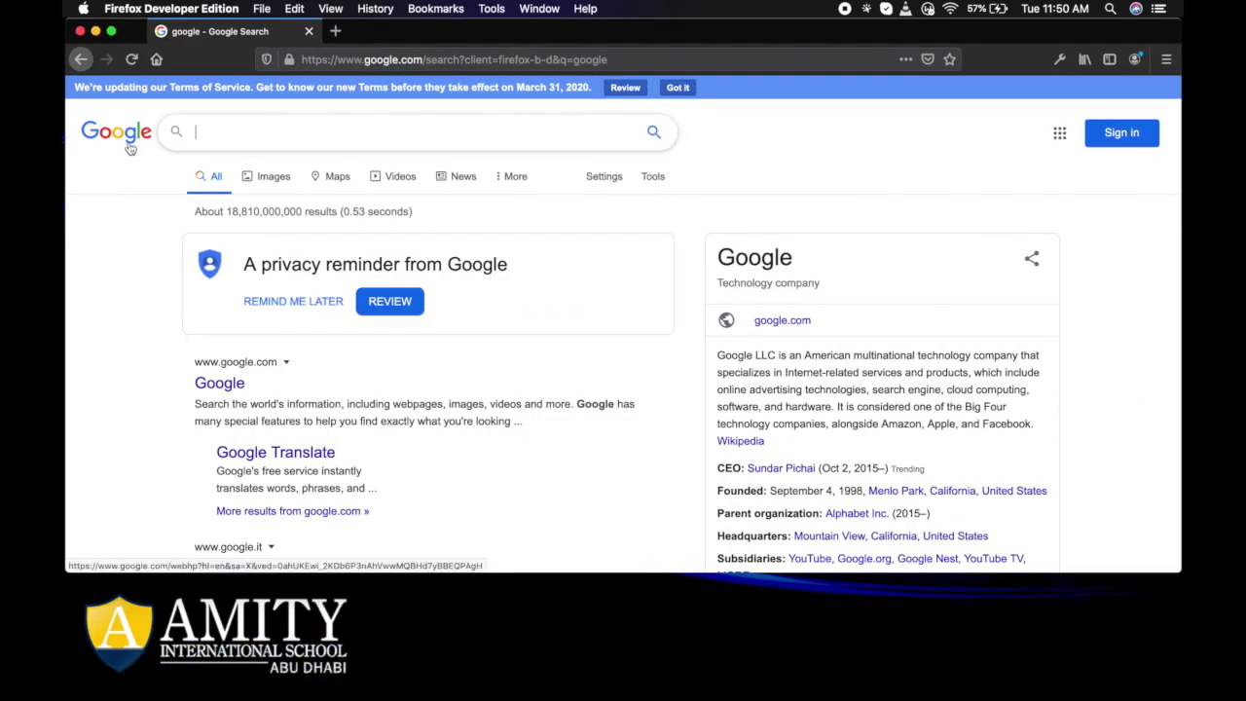
# Search Google for 'seesaw' and scroll down to the Seesaw result.
pyautogui.write('see')
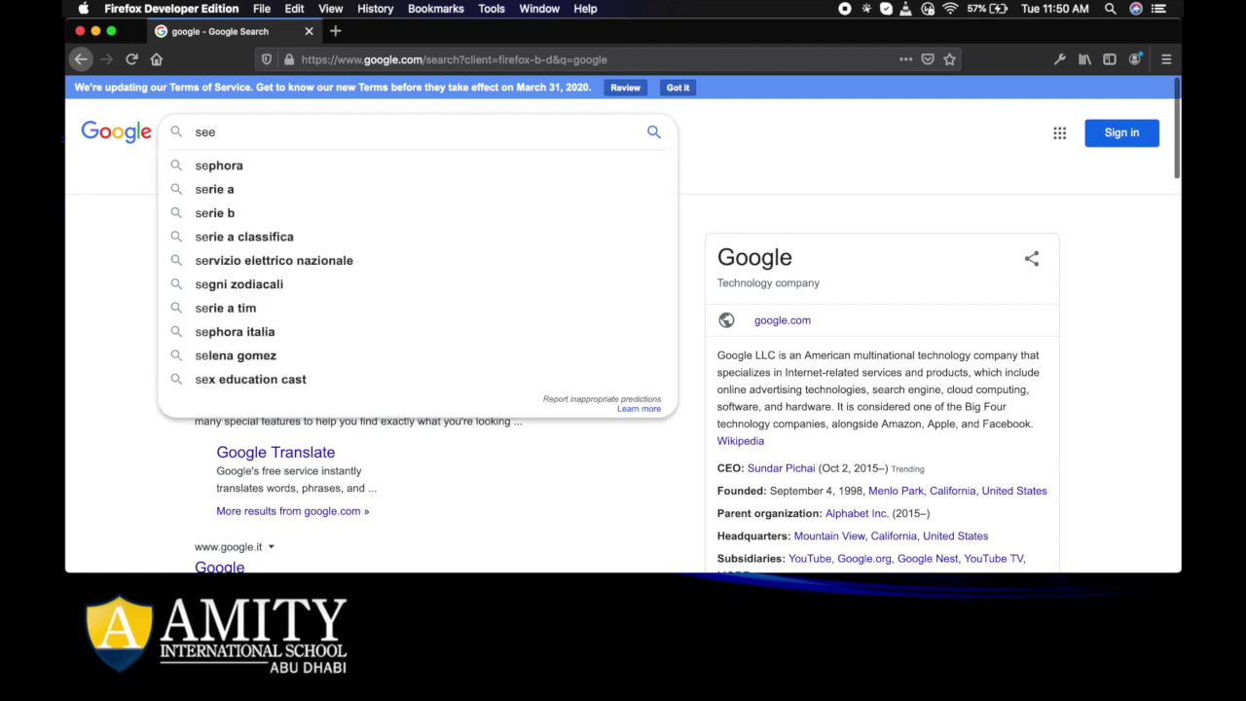
pyautogui.write('saw')
pyautogui.press('Return')
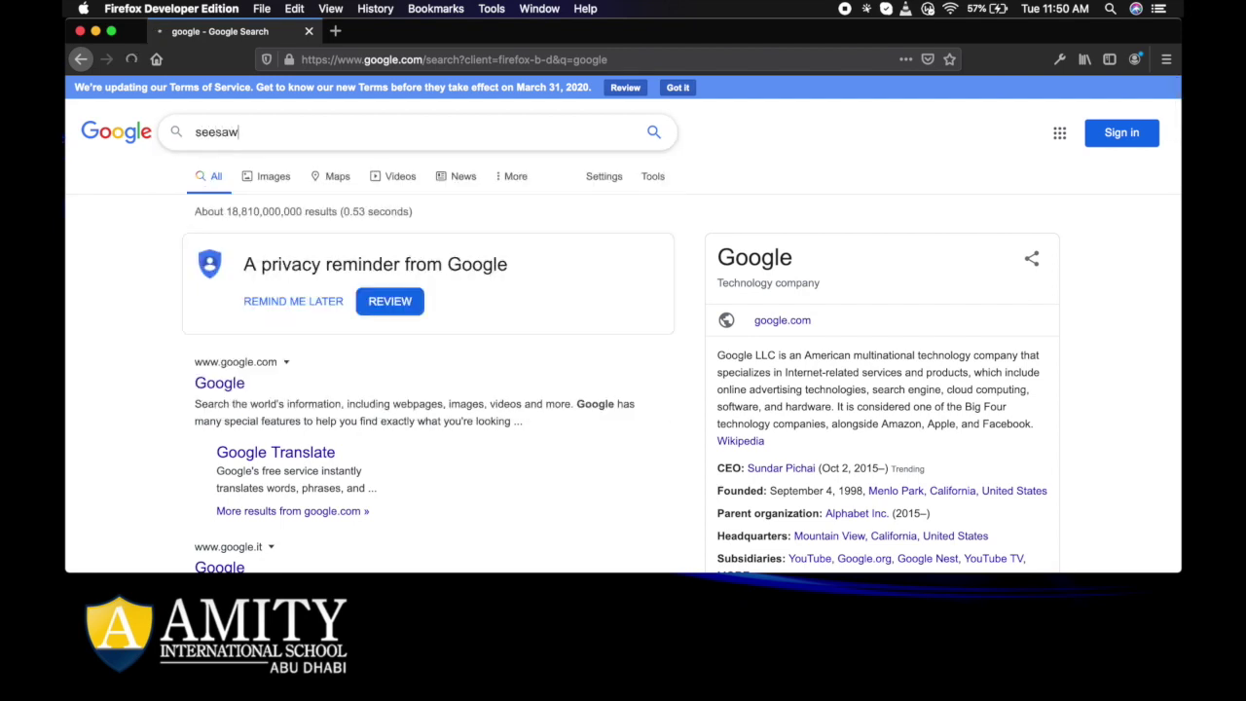
pyautogui.scroll(-4, 292, 389)
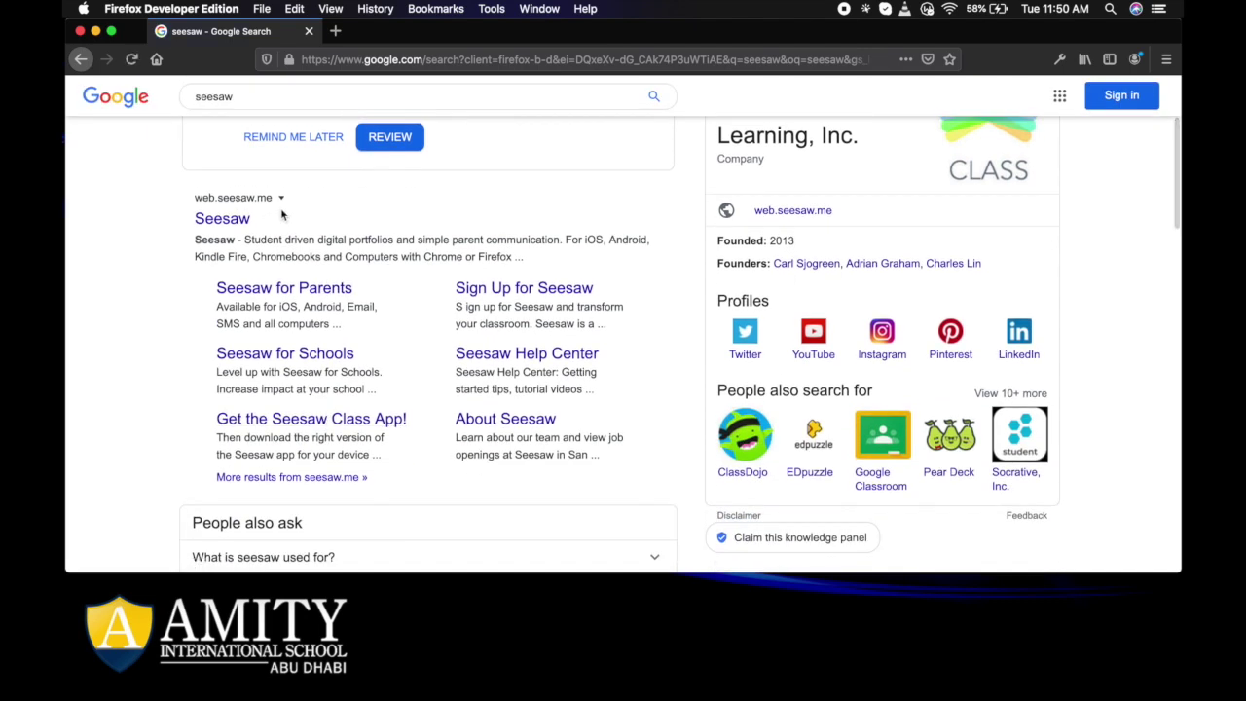
# Go to the Seesaw website from the results and bring up its Log In page.
pyautogui.click(230, 224)
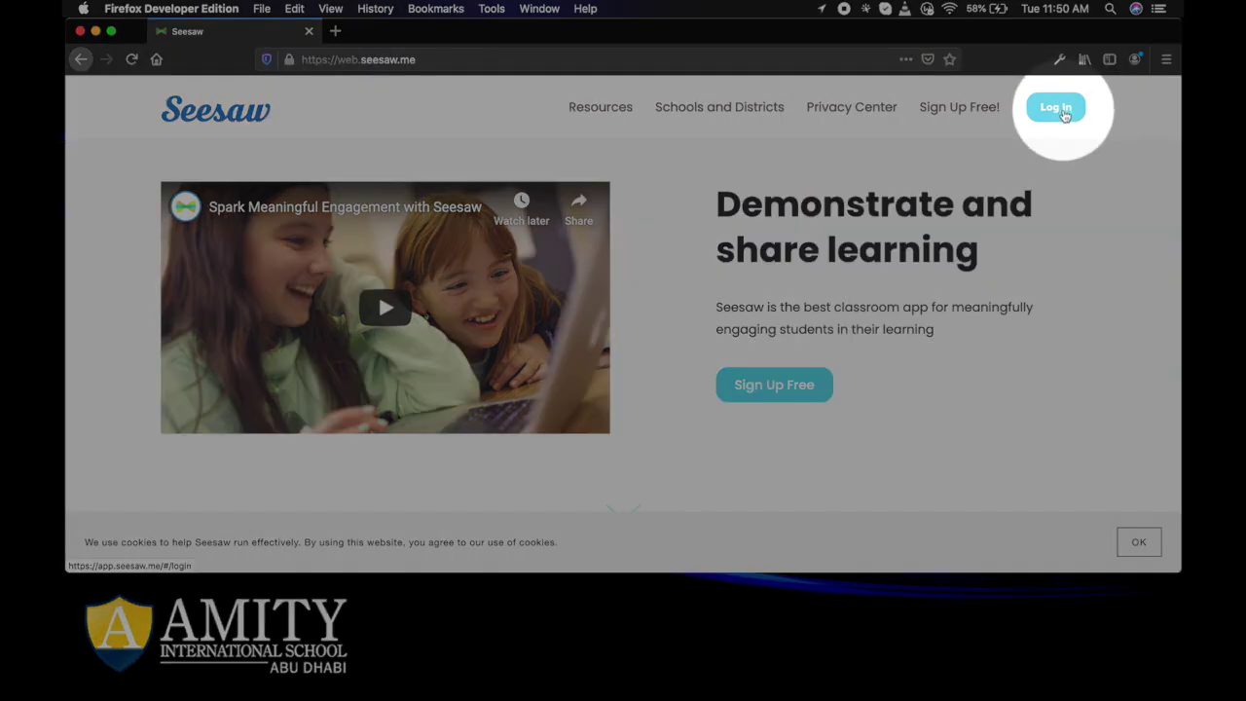
pyautogui.click(1055, 109)
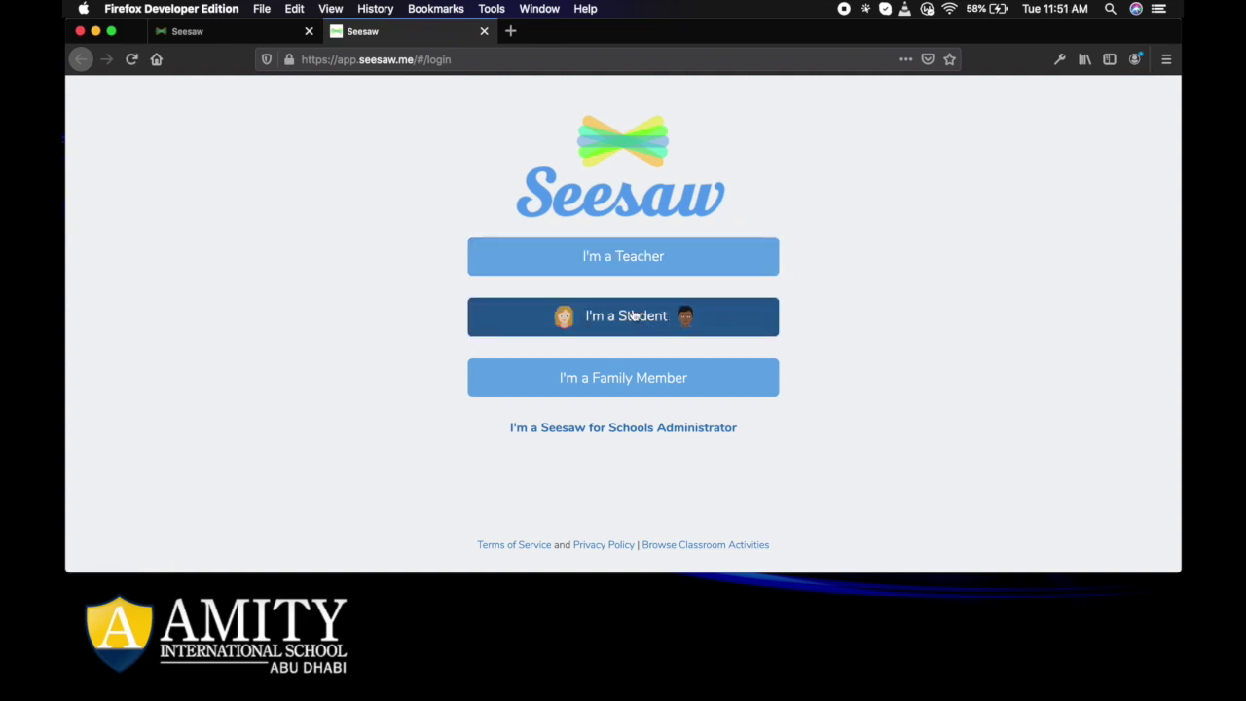
# Start a new teacher account and enter the teacher's first name, last name and email address.
pyautogui.click(654, 264)
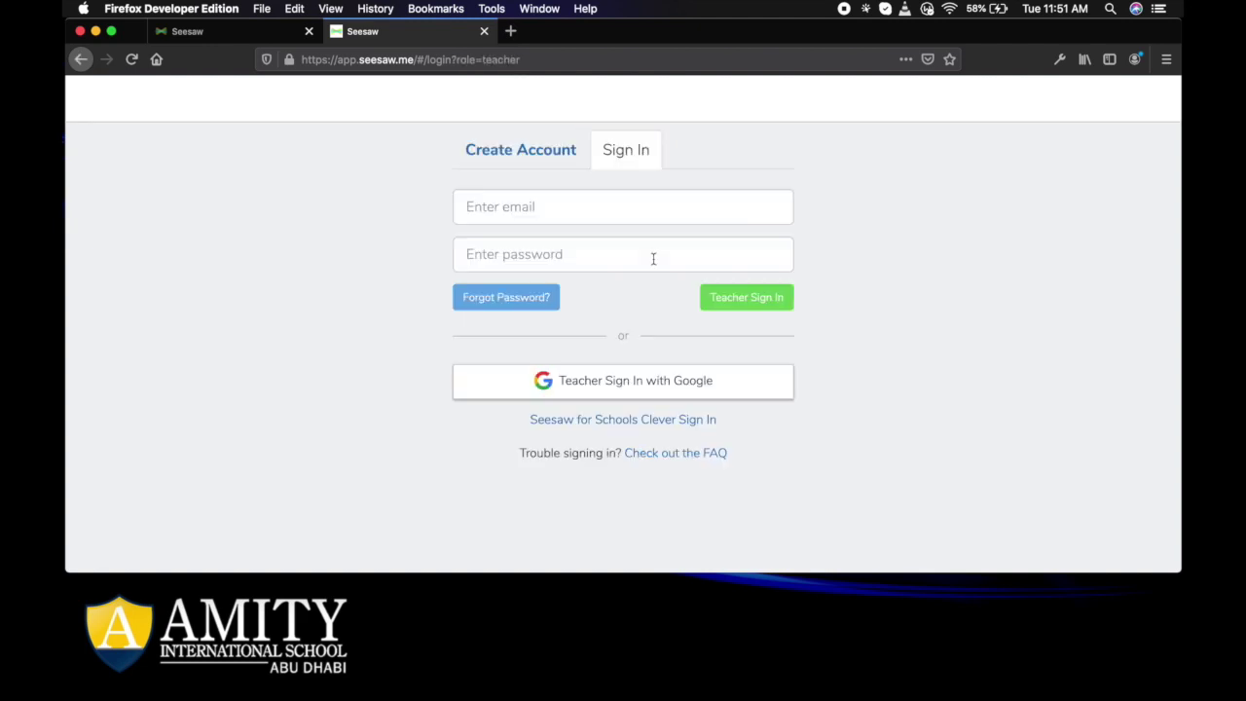
pyautogui.click(507, 158)
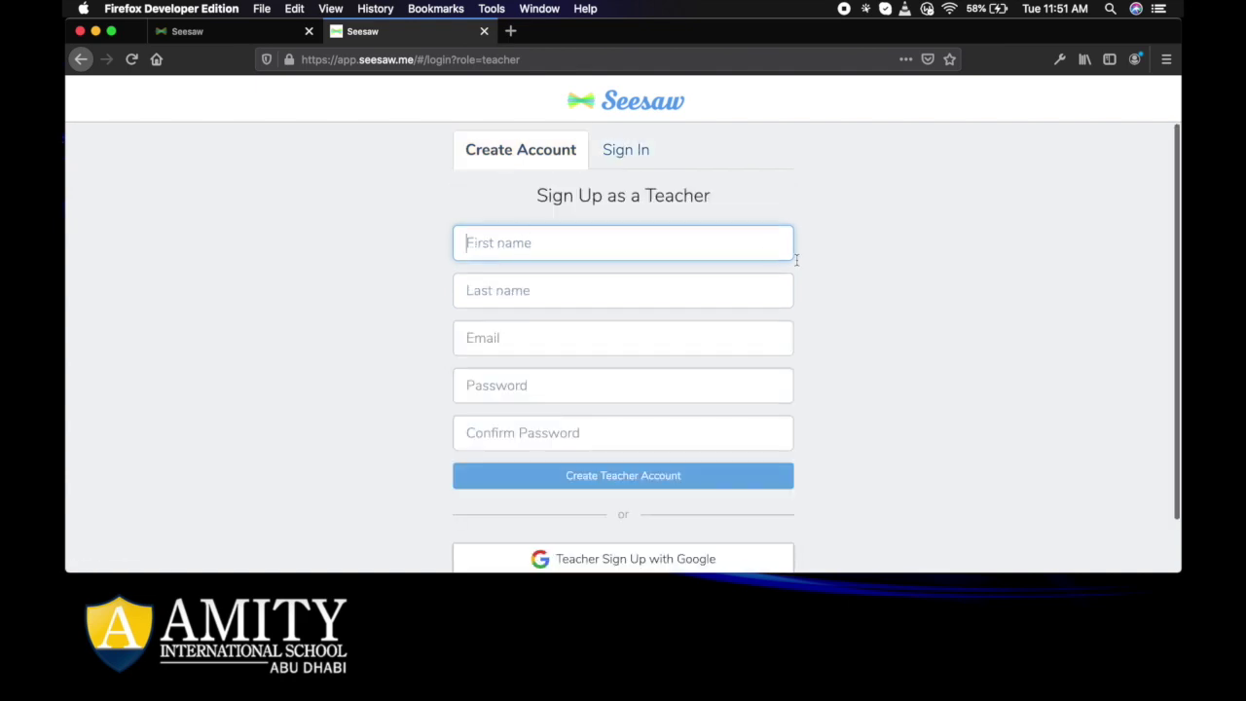
pyautogui.scroll(-2, 879, 348)
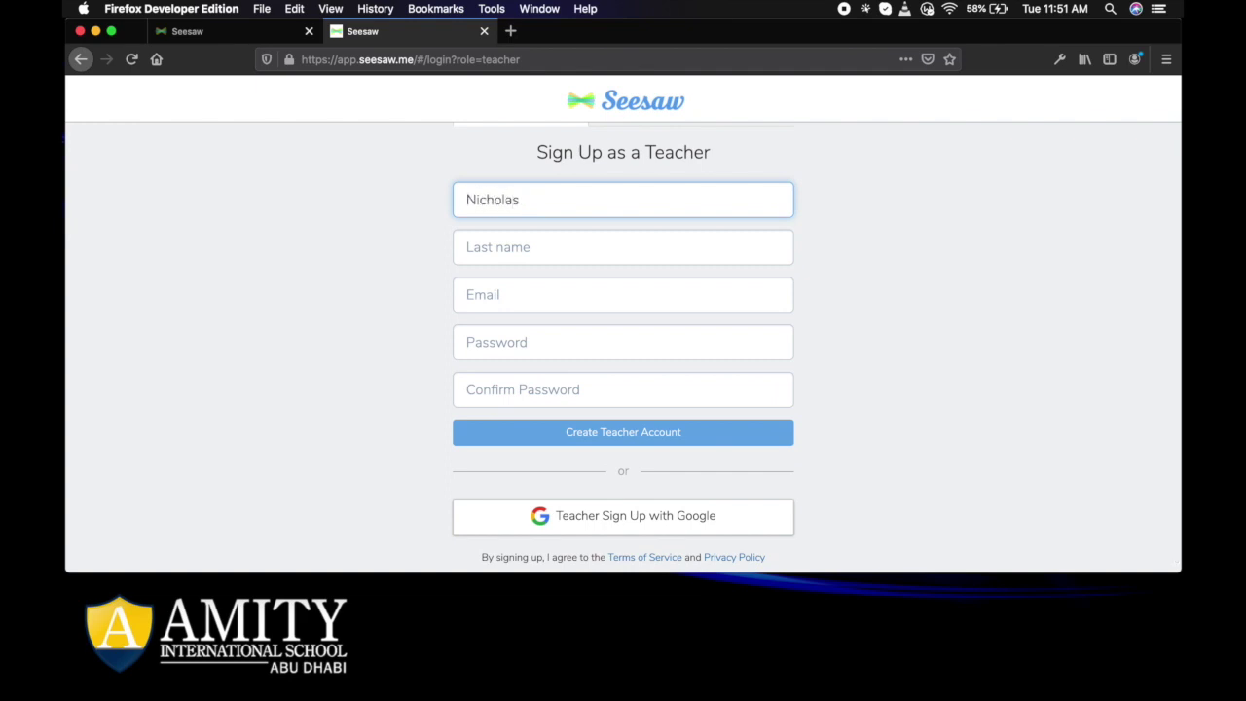
pyautogui.press('Tab')
pyautogui.press('Tab')
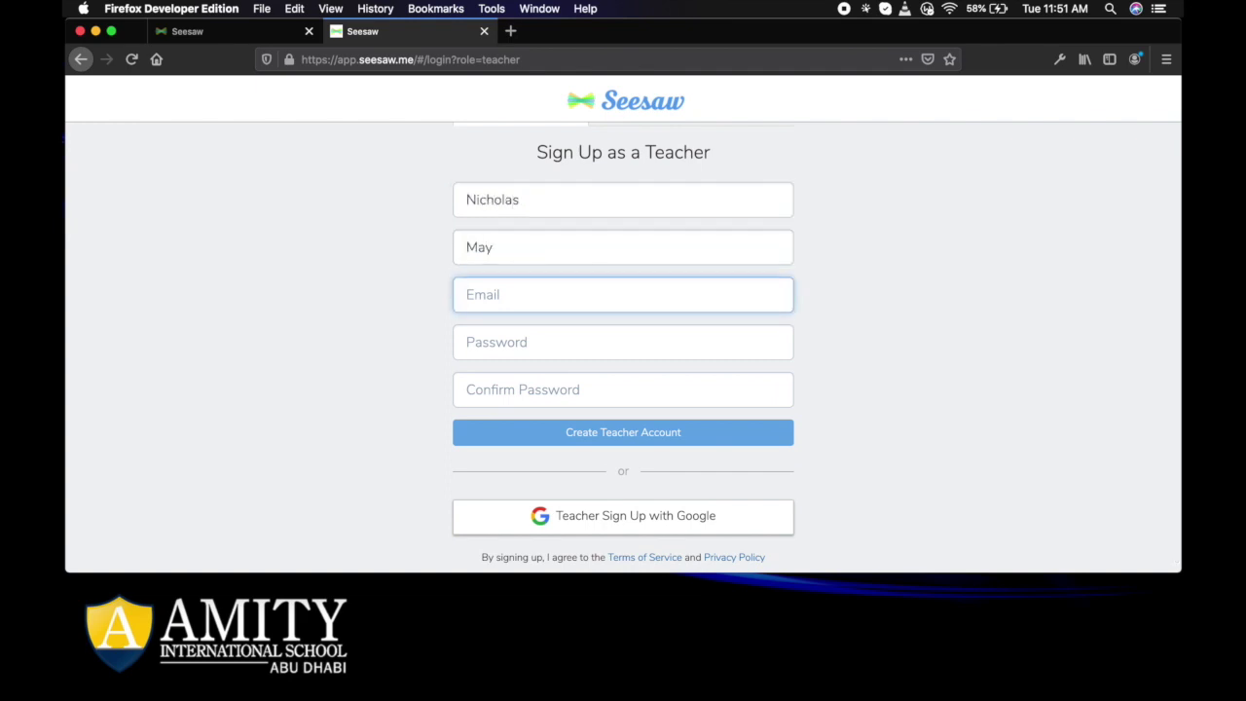
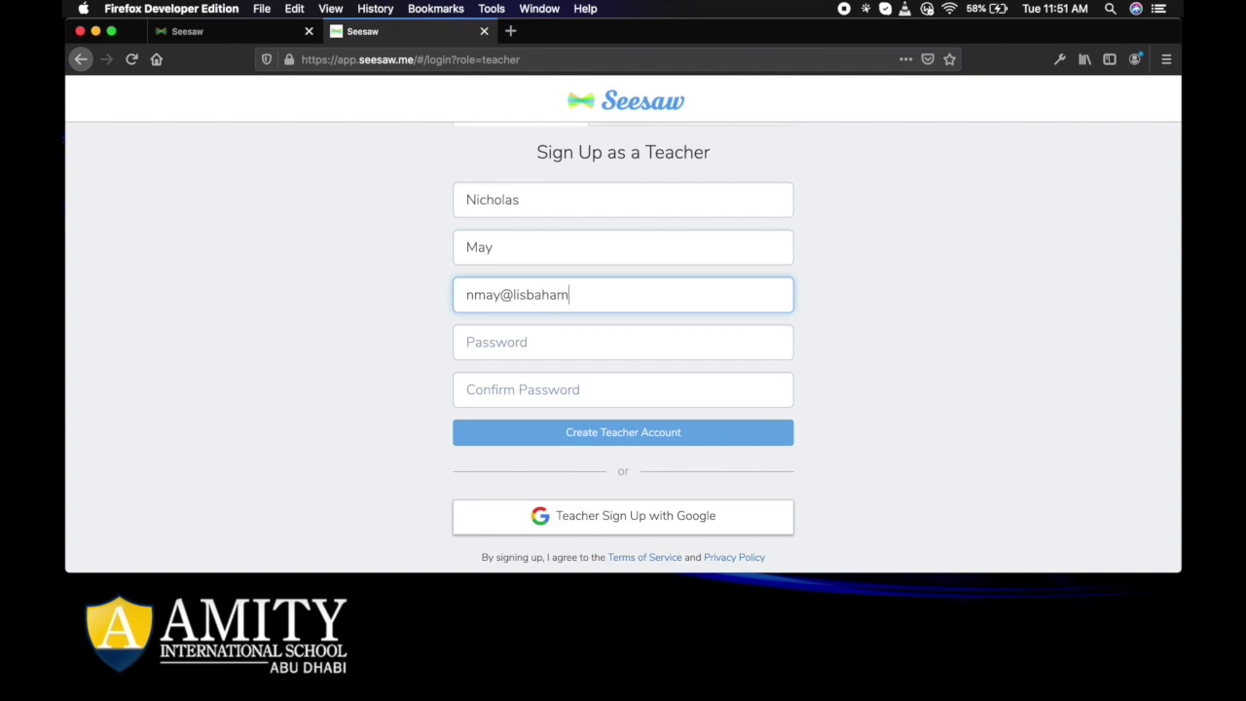
# Enter and confirm the account password, fixing the mistyped confirmation, and submit the teacher sign-up.
pyautogui.click(724, 341)
pyautogui.write('*******')
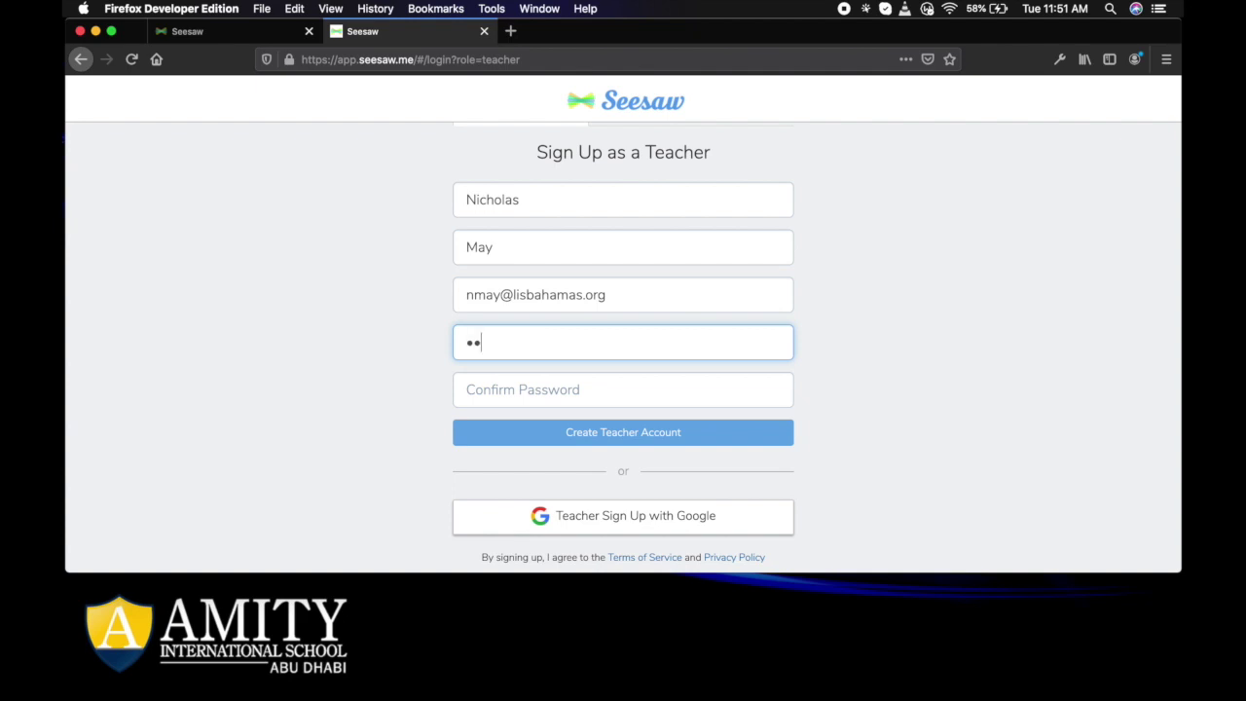
pyautogui.write('**')
pyautogui.click(692, 398)
pyautogui.write('****')
pyautogui.press('BackSpace')
pyautogui.press('BackSpace')
pyautogui.press('BackSpace')
pyautogui.press('BackSpace')
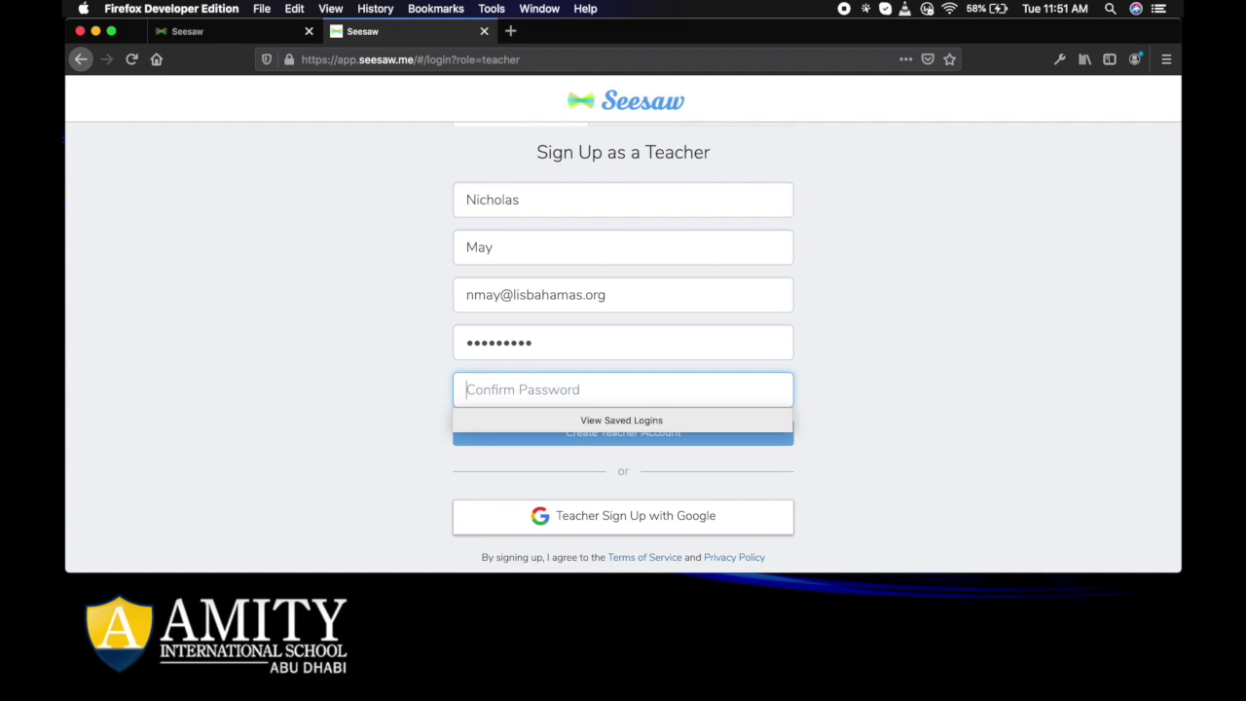
pyautogui.write('**********')
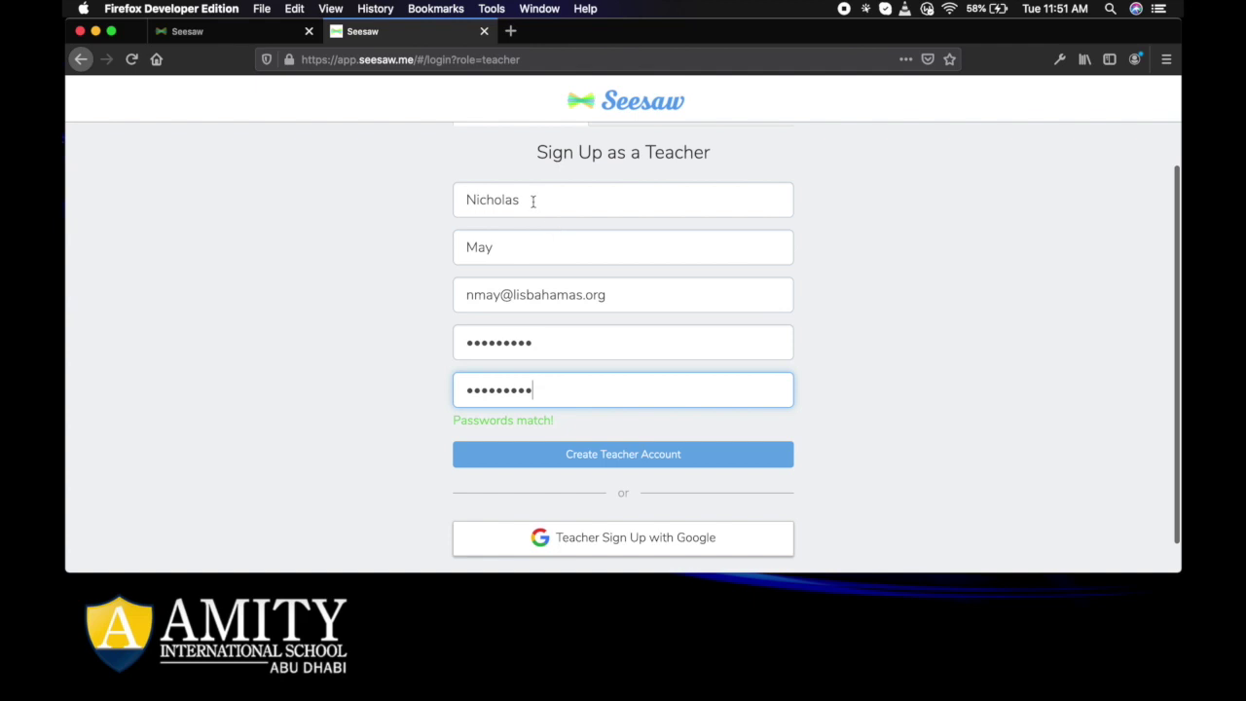
pyautogui.click(628, 455)
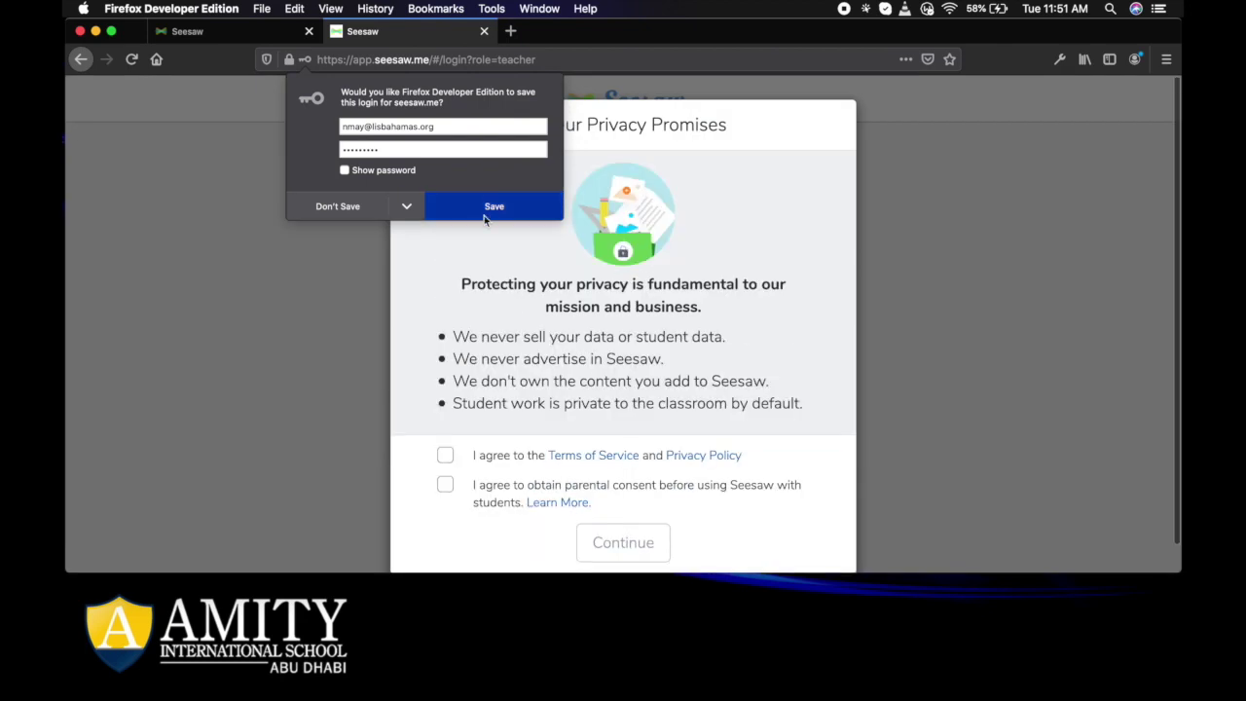
# Save the login in Firefox, accept the Terms of Service and parental consent agreements, and continue.
pyautogui.click(483, 215)
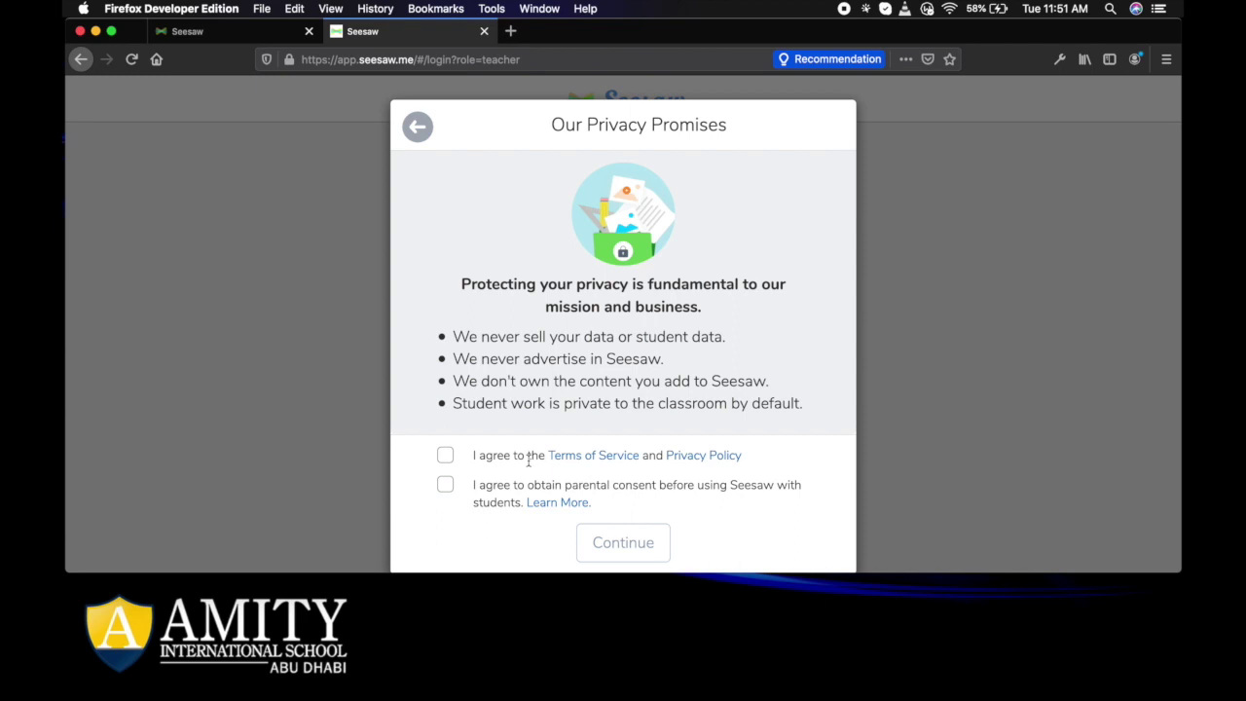
pyautogui.click(446, 456)
pyautogui.click(446, 485)
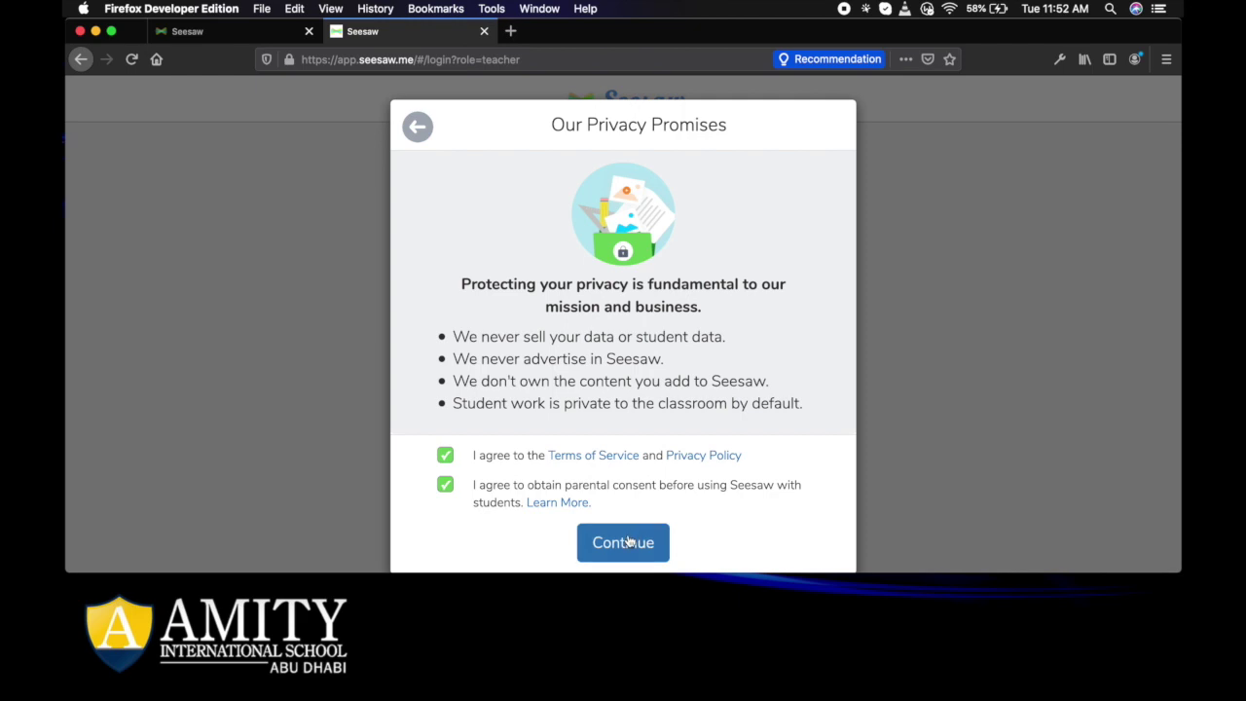
pyautogui.click(628, 542)
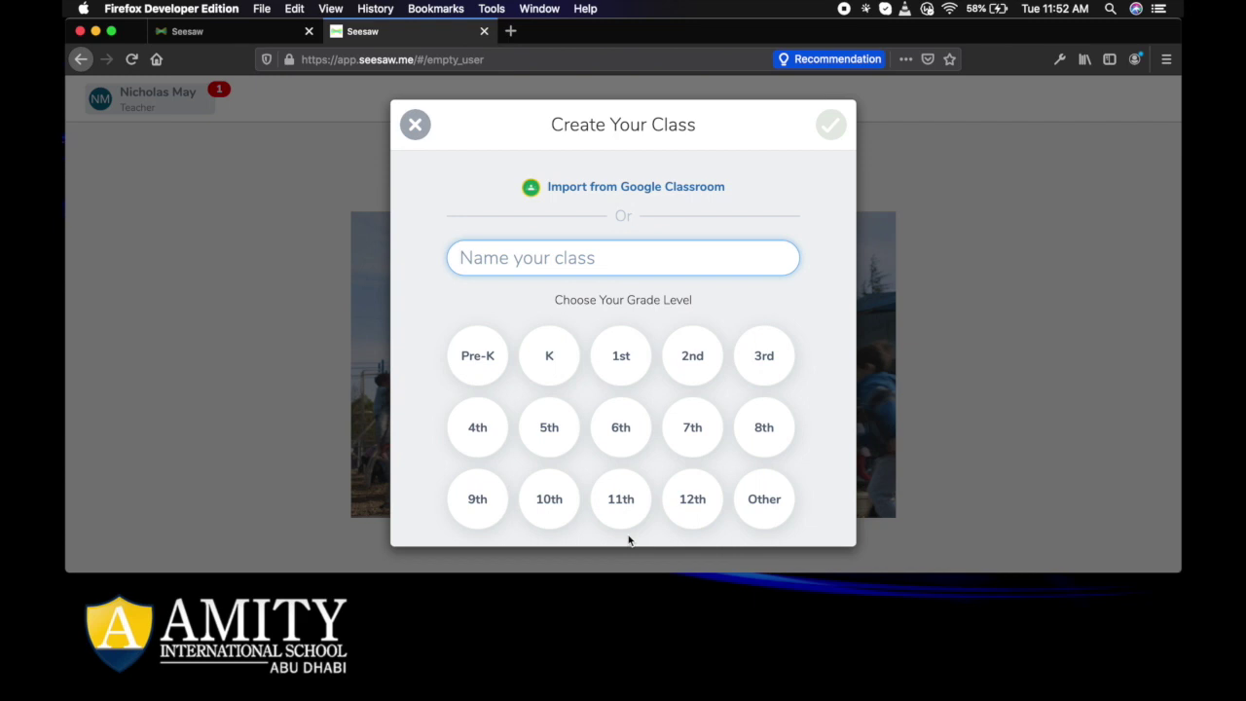
# Name the class 'Year 4 Starfish', fixing the missing space and wrong capital T.
pyautogui.write('Year4')
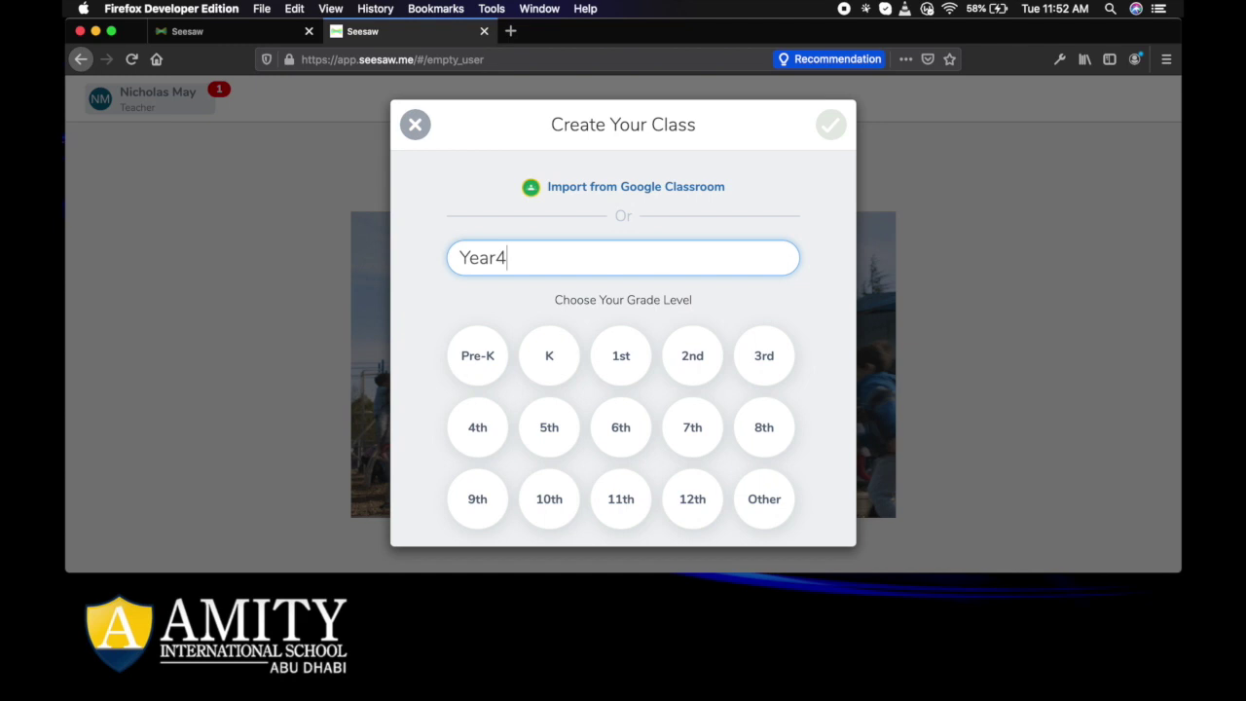
pyautogui.press('Left')
pyautogui.press('Right')
pyautogui.write('STarfish')
pyautogui.hotkey('shift', 'Right')
pyautogui.write('t')
pyautogui.click(591, 258)
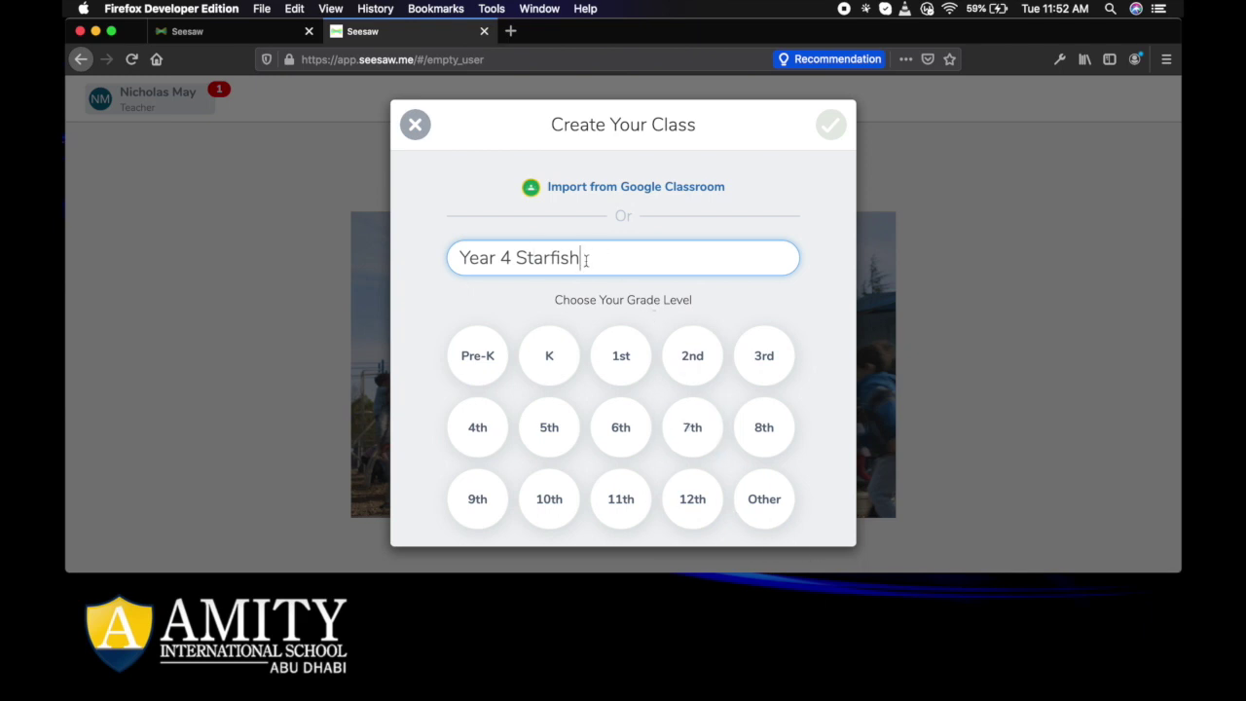
# Set the grade level to 3rd and create the class.
pyautogui.click(778, 360)
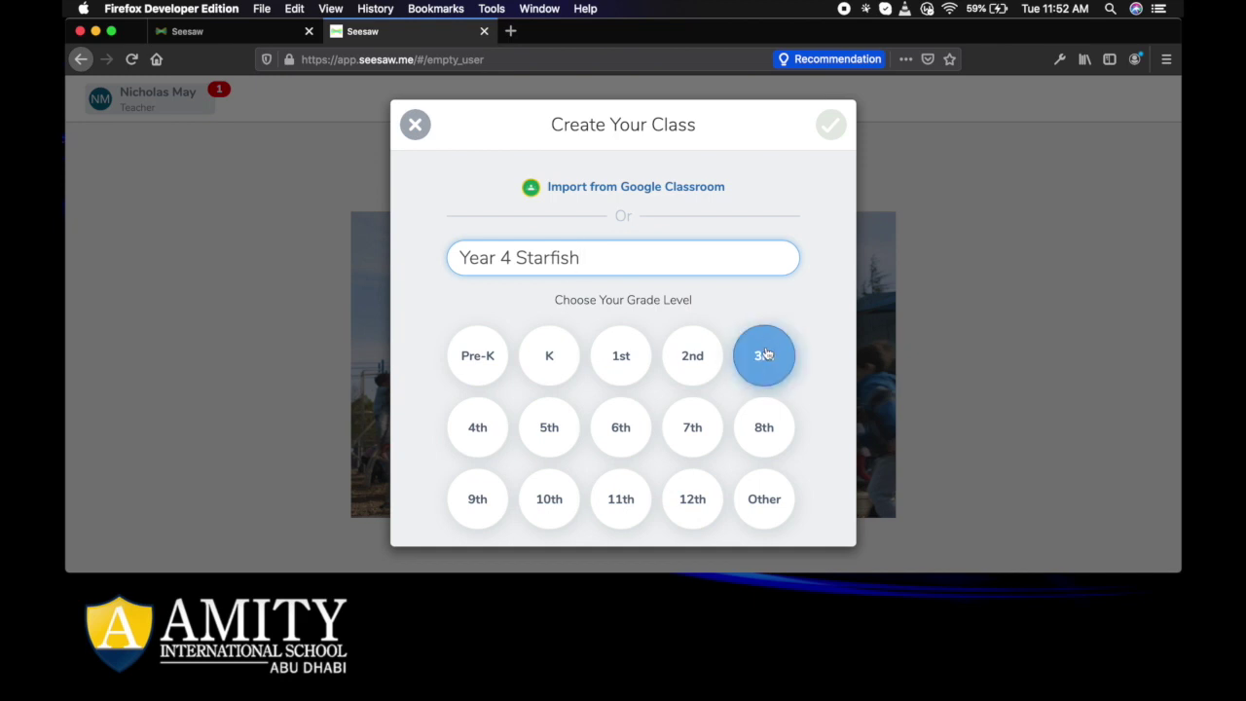
pyautogui.click(776, 357)
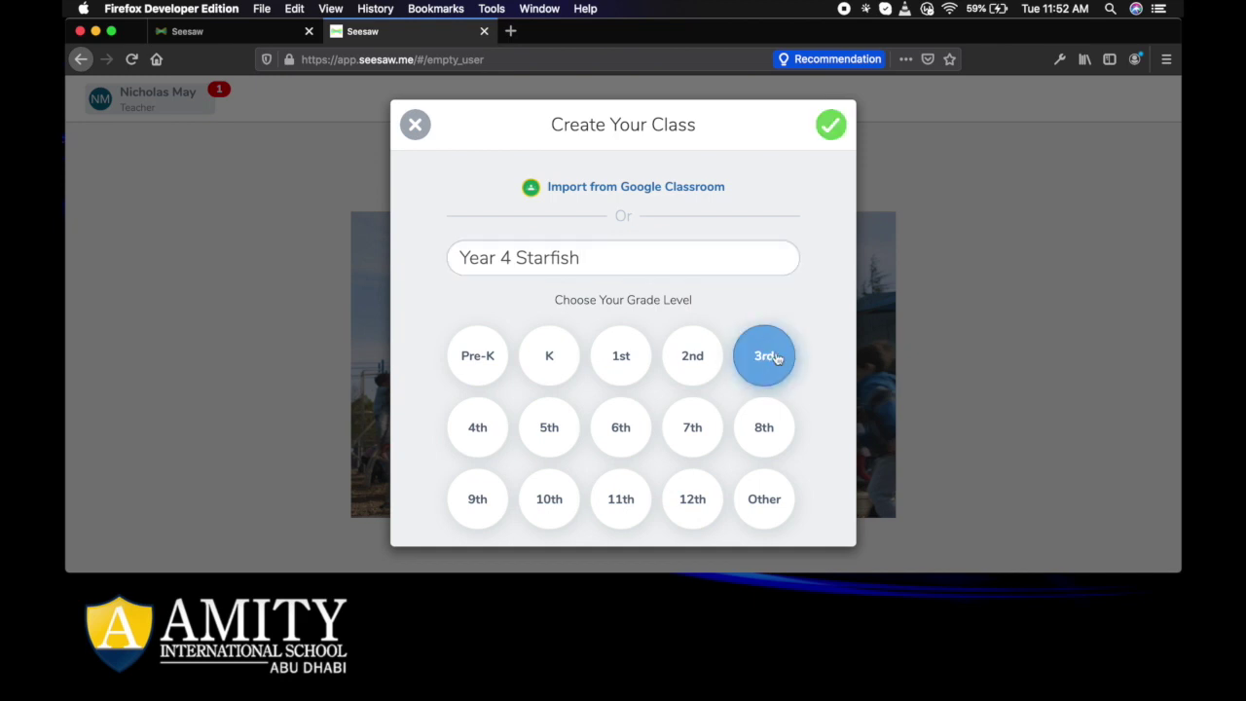
pyautogui.click(831, 127)
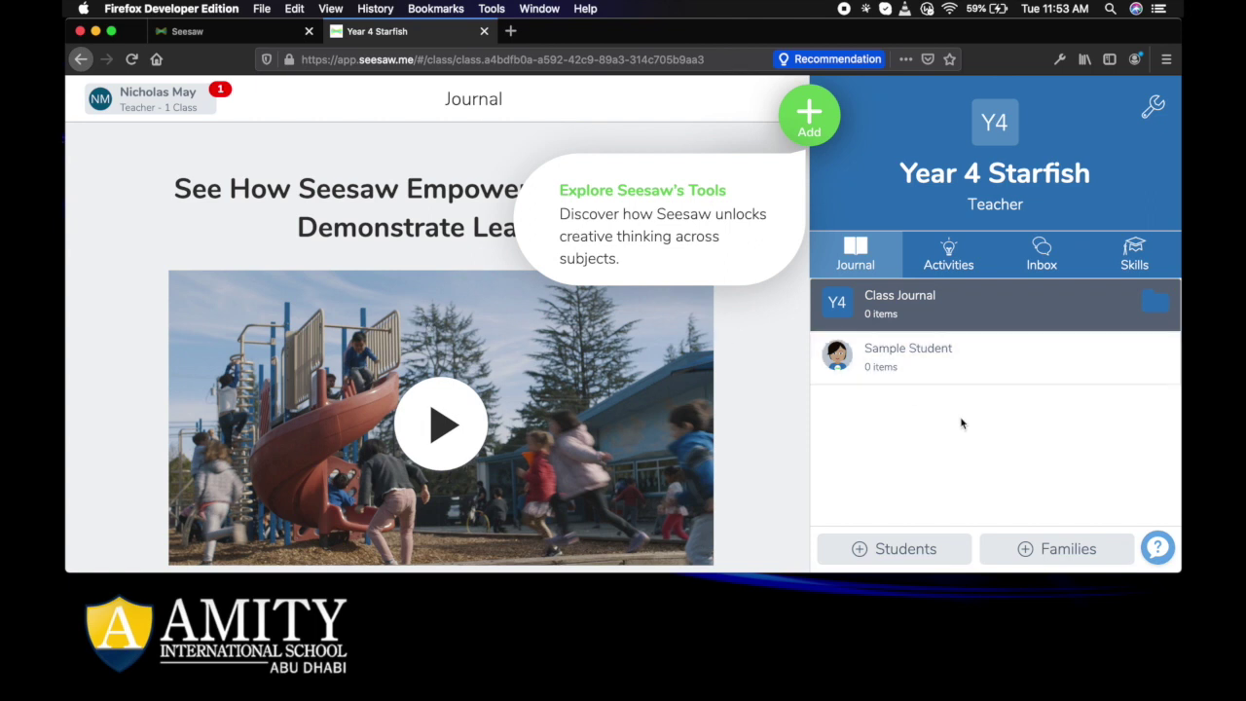
# Use the + Students button in the Year 4 Starfish class panel to start adding students.
pyautogui.click(896, 550)
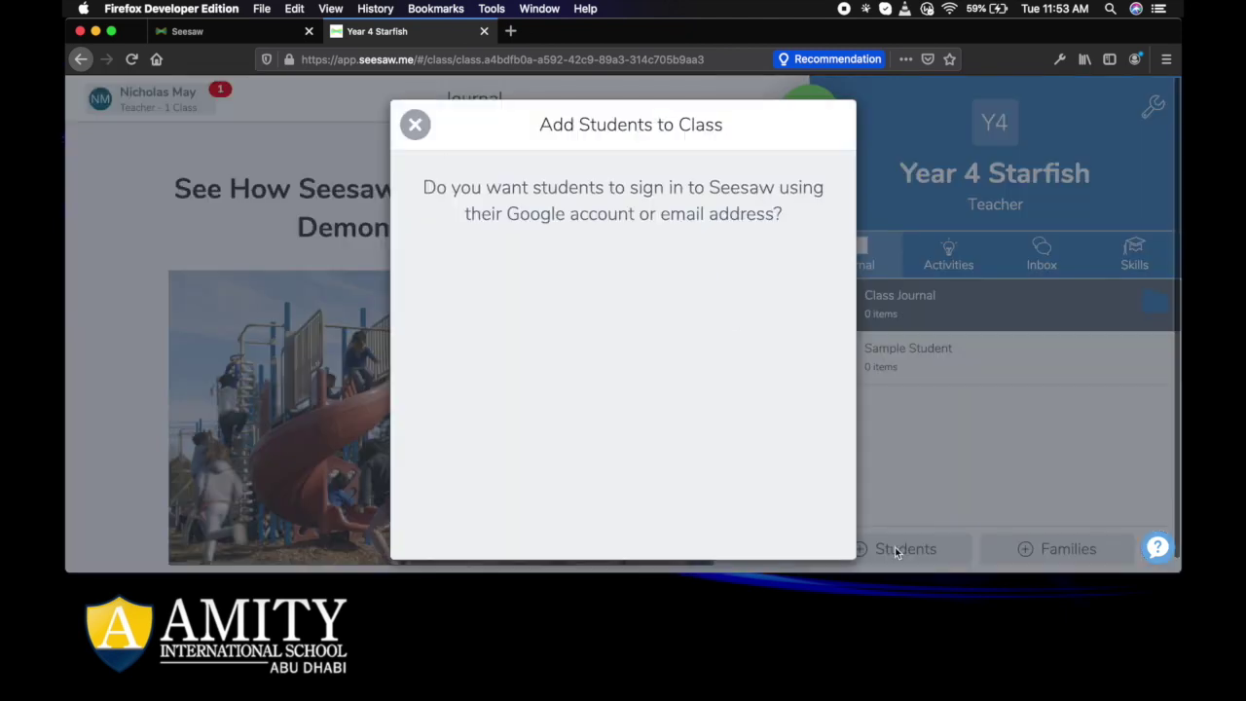
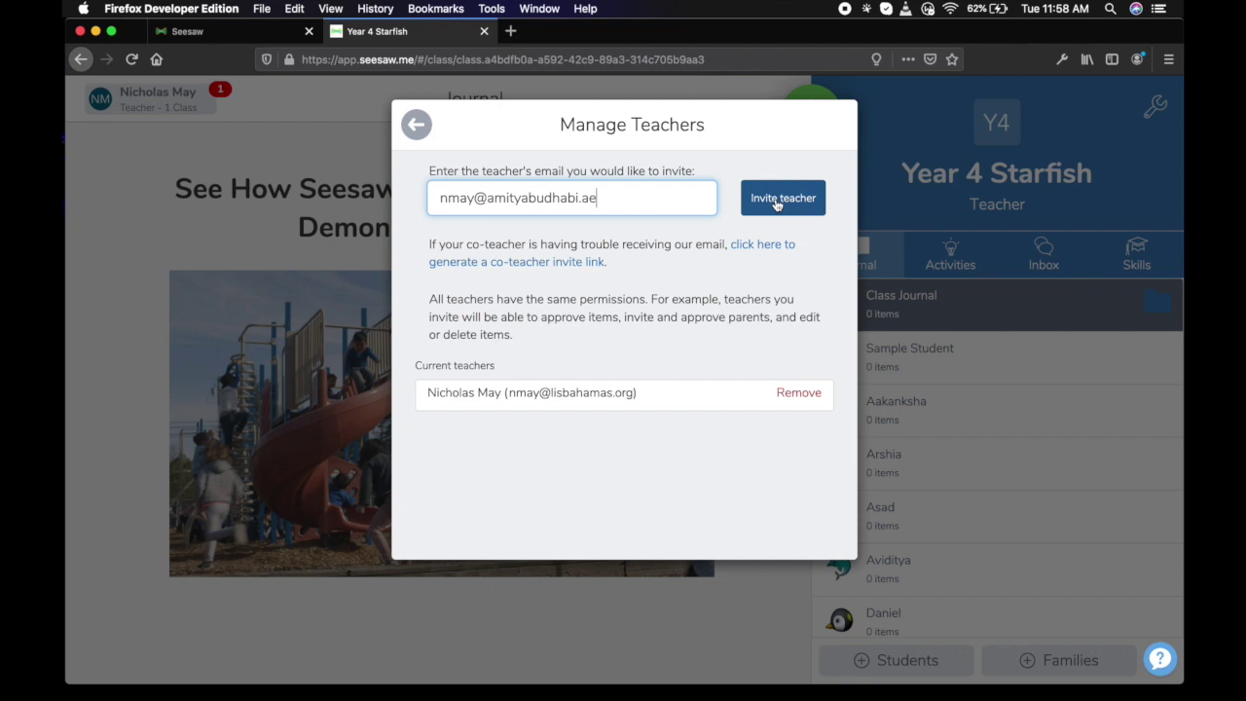
# Send the co-teacher invitation for the Year 4 Starfish class from Manage Teachers.
pyautogui.click(776, 200)
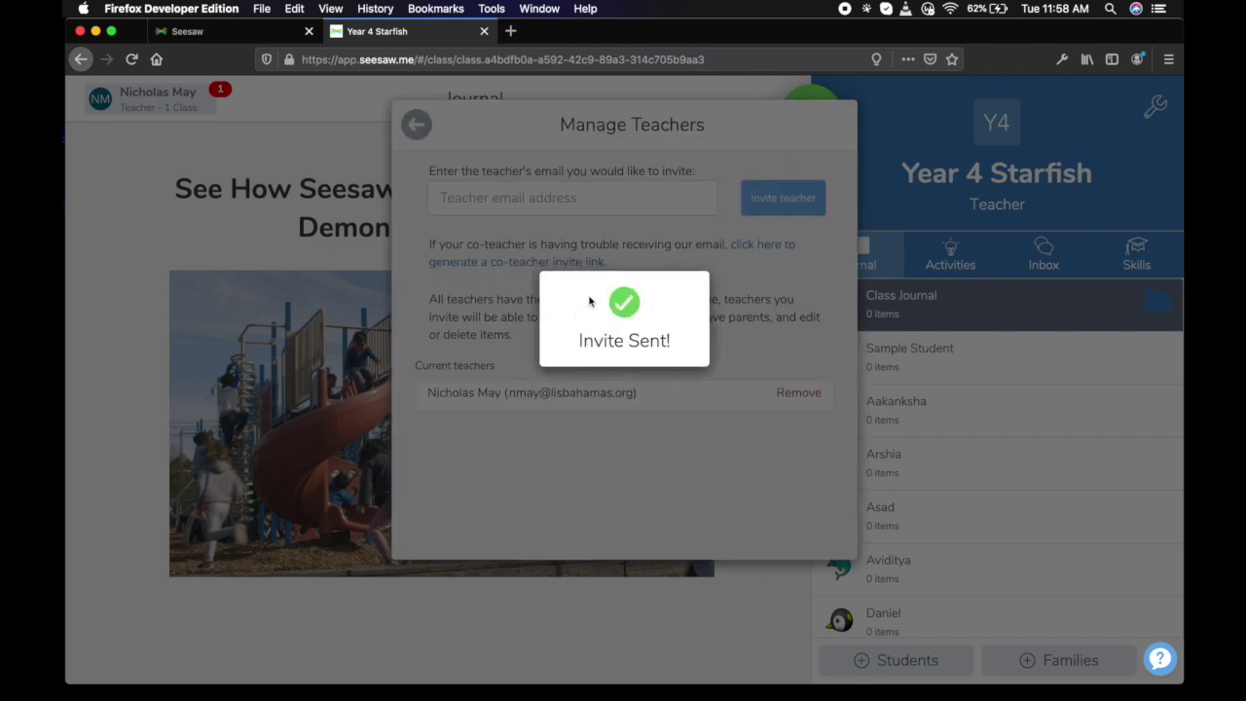
# Turn off 'Students can see each other's work' in Class Settings and confirm the change.
pyautogui.click(418, 128)
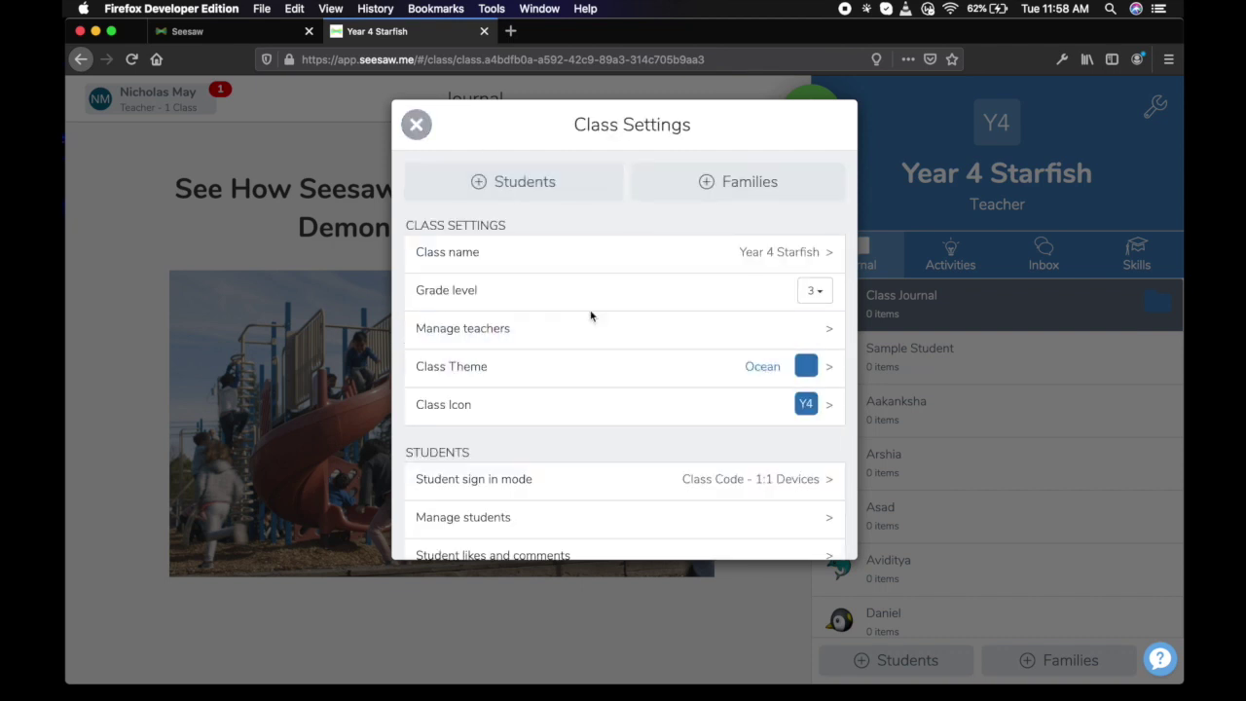
pyautogui.scroll(-4, 590, 316)
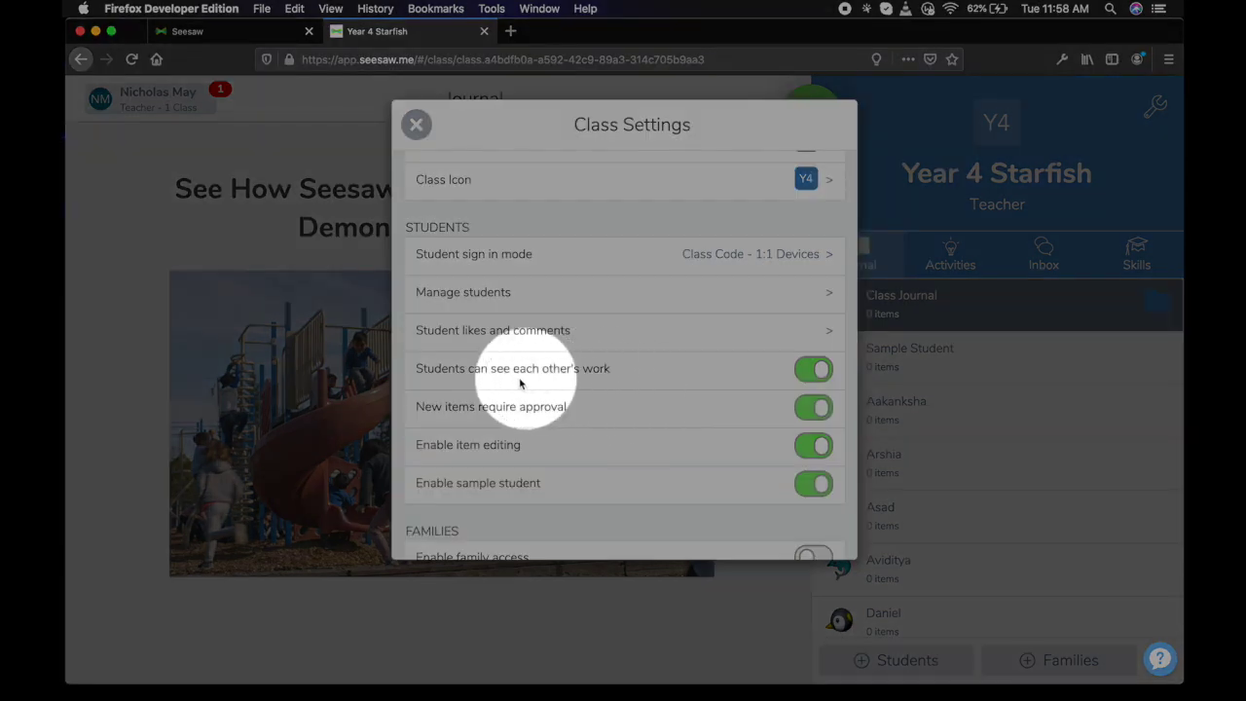
pyautogui.click(816, 370)
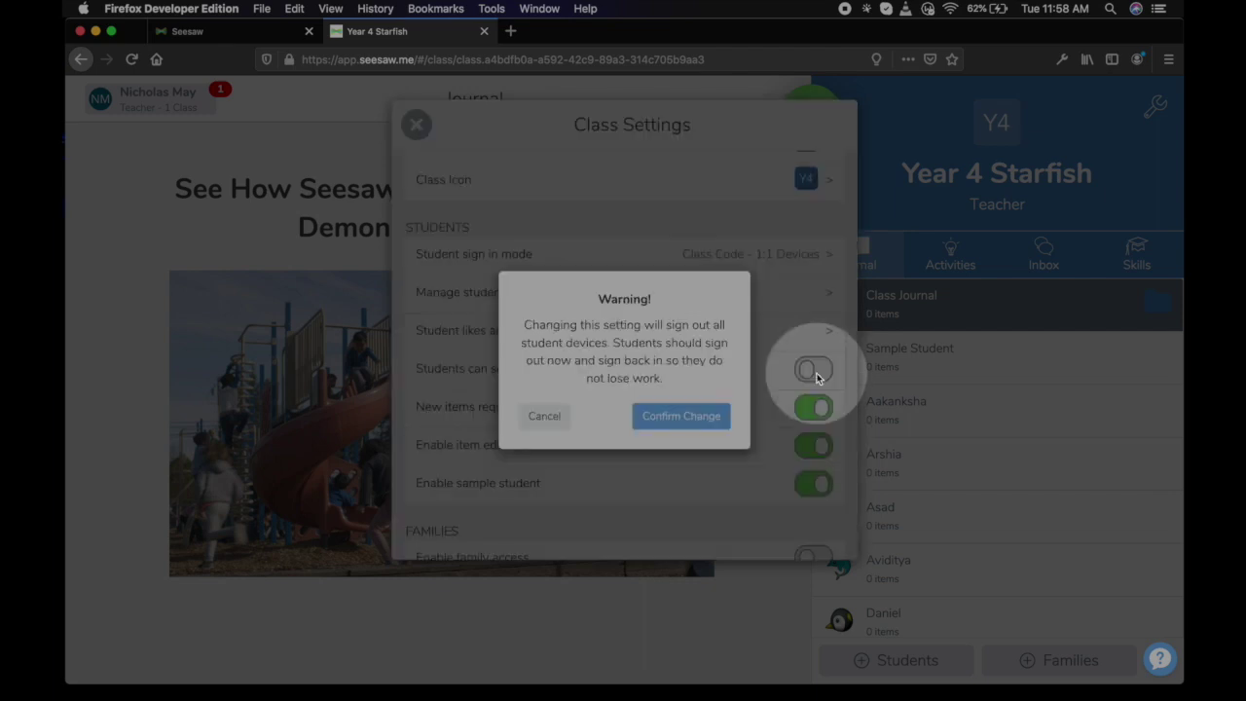
pyautogui.click(684, 418)
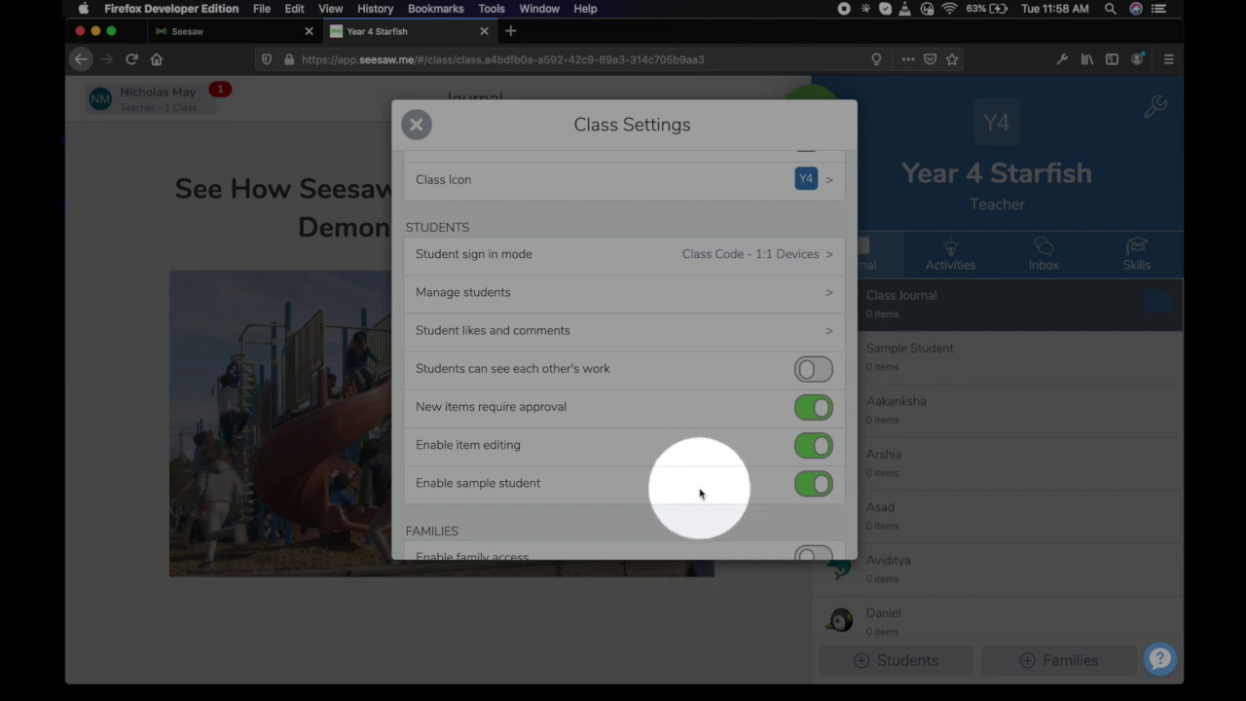
# Review the rest of Class Settings, then close them to return to the class Journal.
pyautogui.scroll(-5, 698, 493)
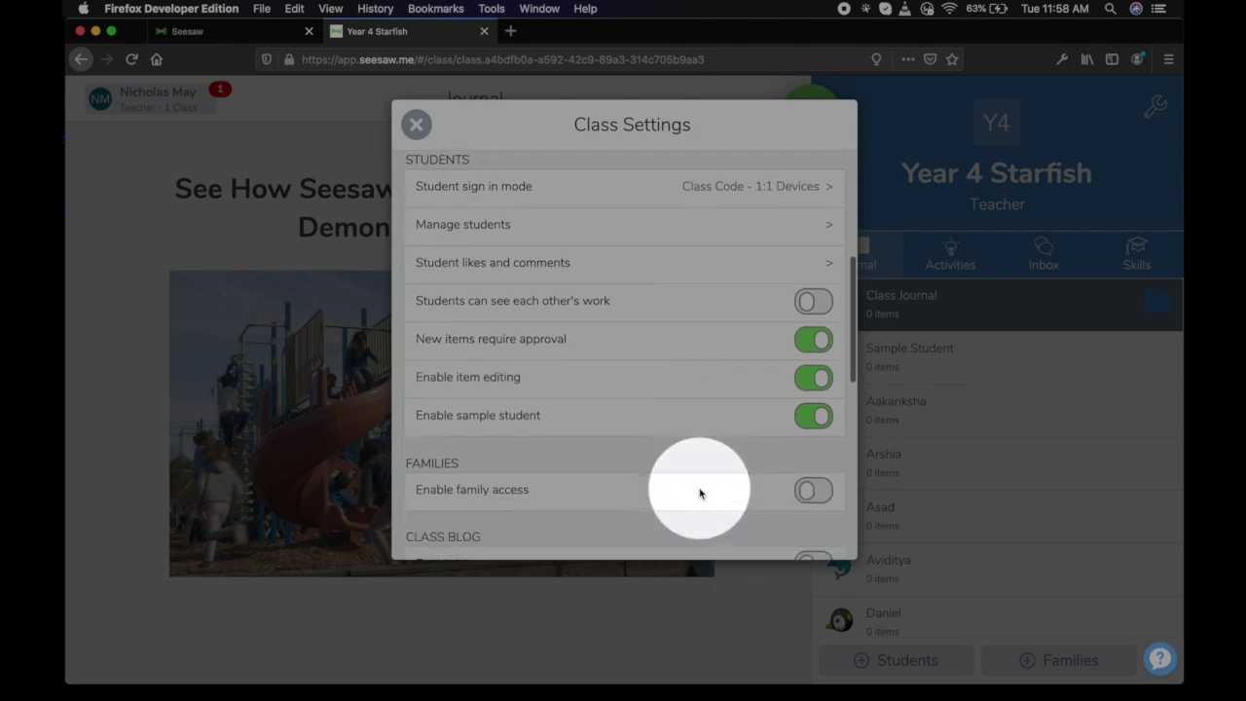
pyautogui.scroll(-3, 699, 494)
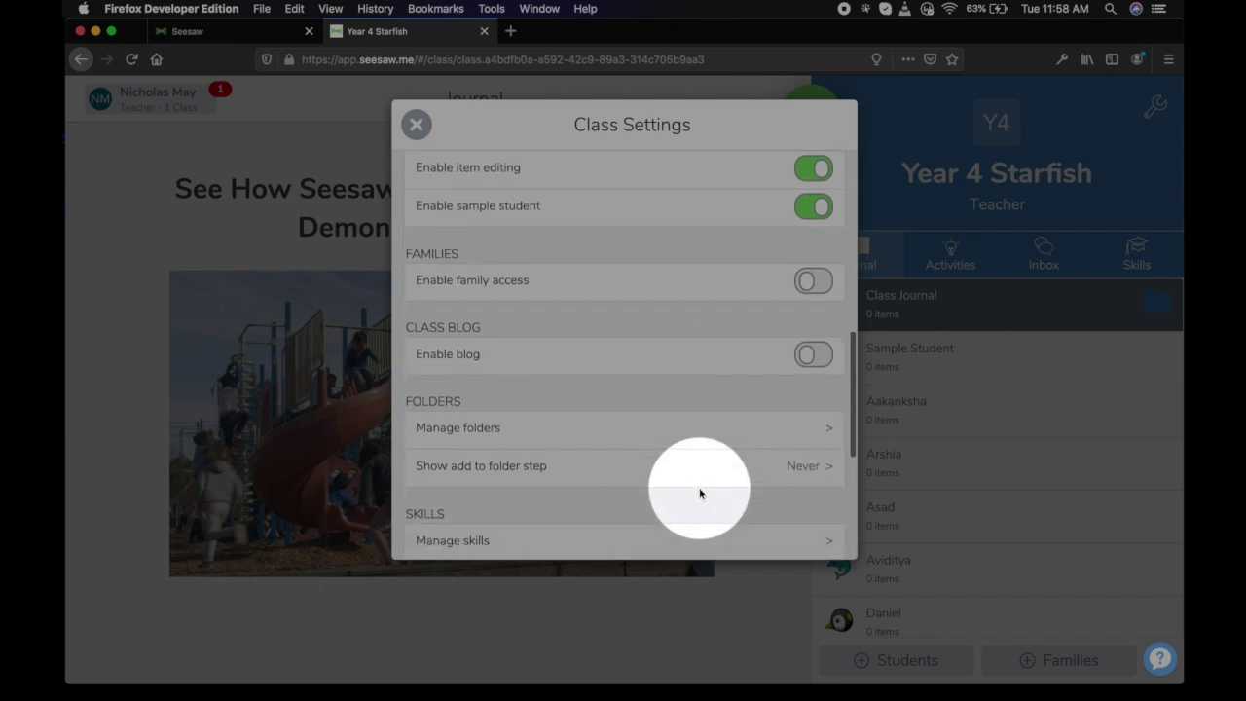
pyautogui.scroll(-2, 656, 425)
pyautogui.scroll(-6, 655, 428)
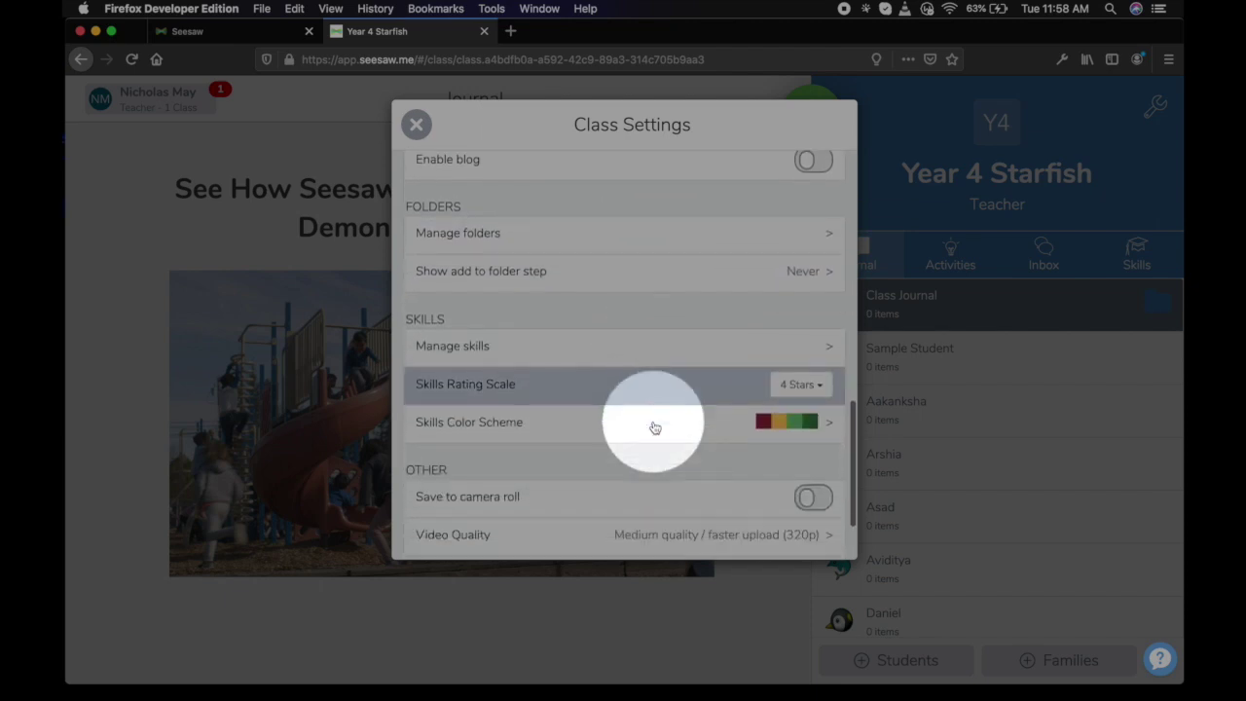
pyautogui.scroll(20, 655, 360)
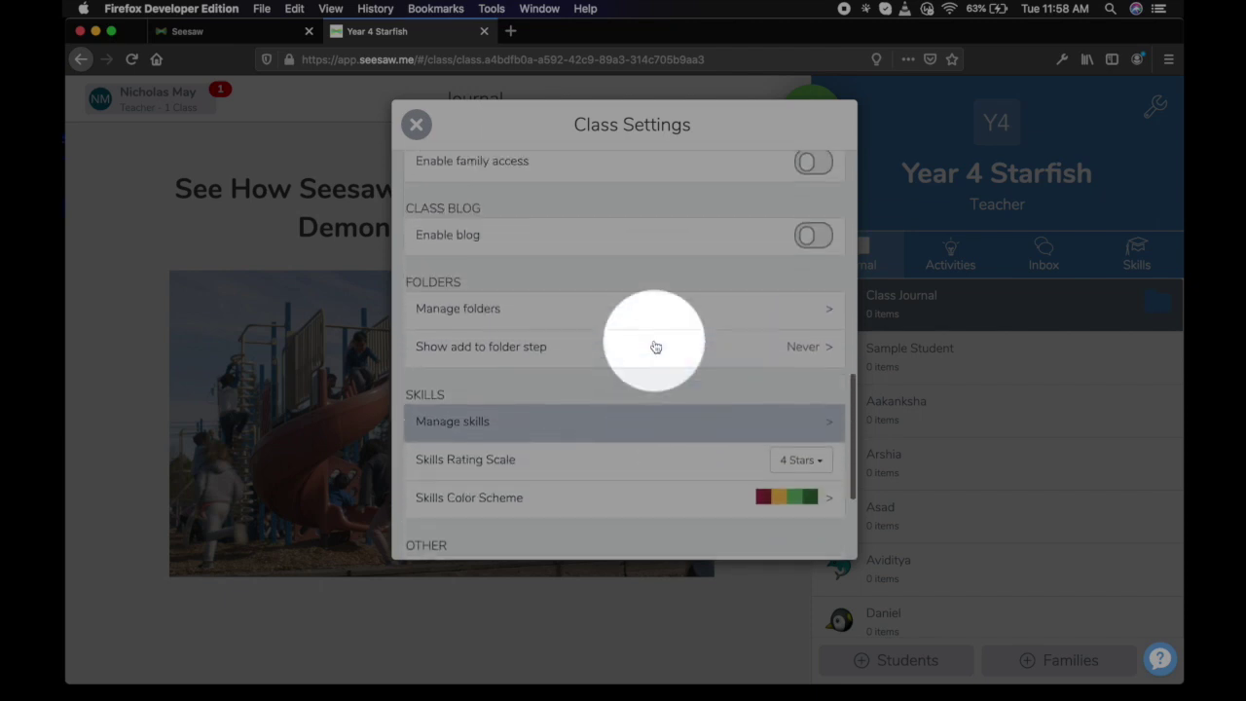
pyautogui.scroll(-6, 658, 346)
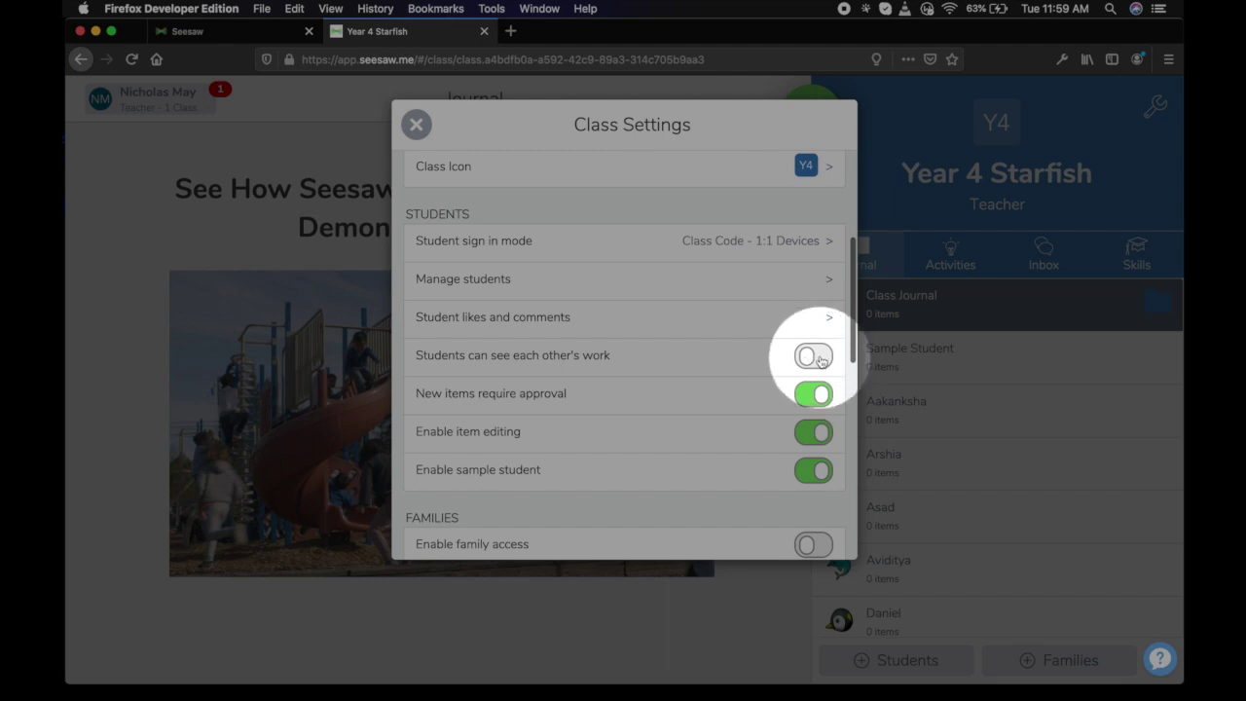
pyautogui.scroll(6, 706, 347)
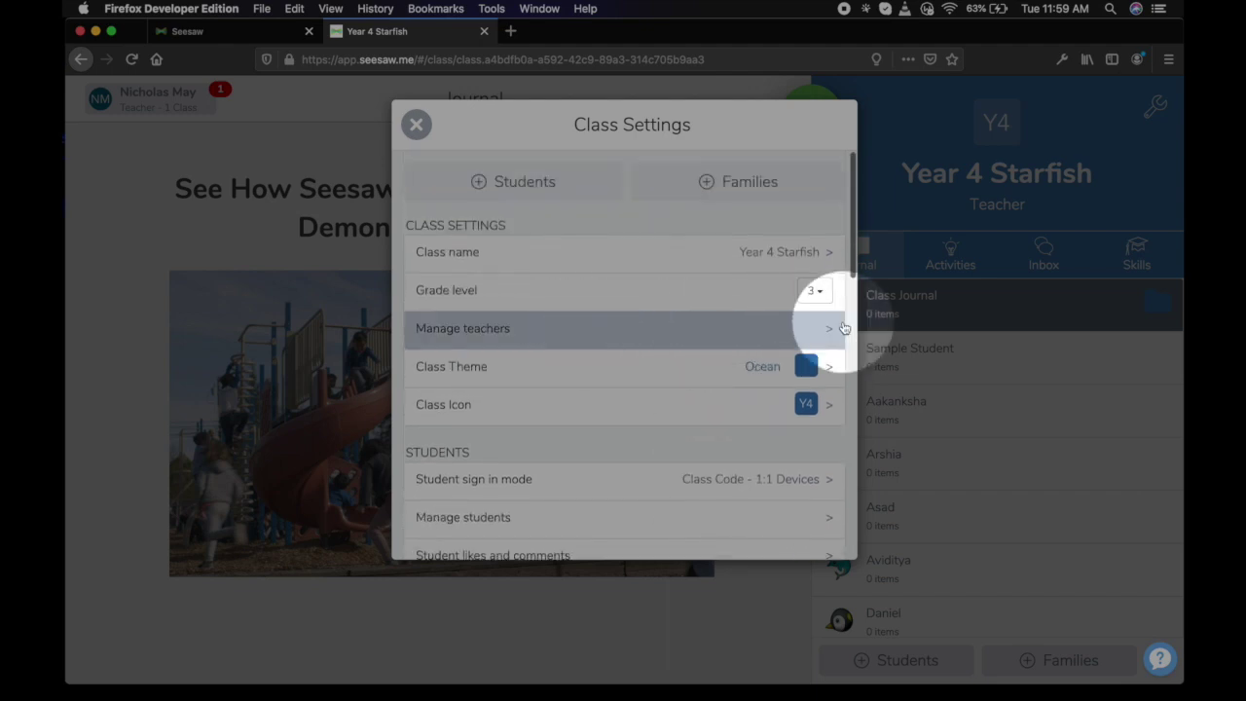
pyautogui.click(416, 125)
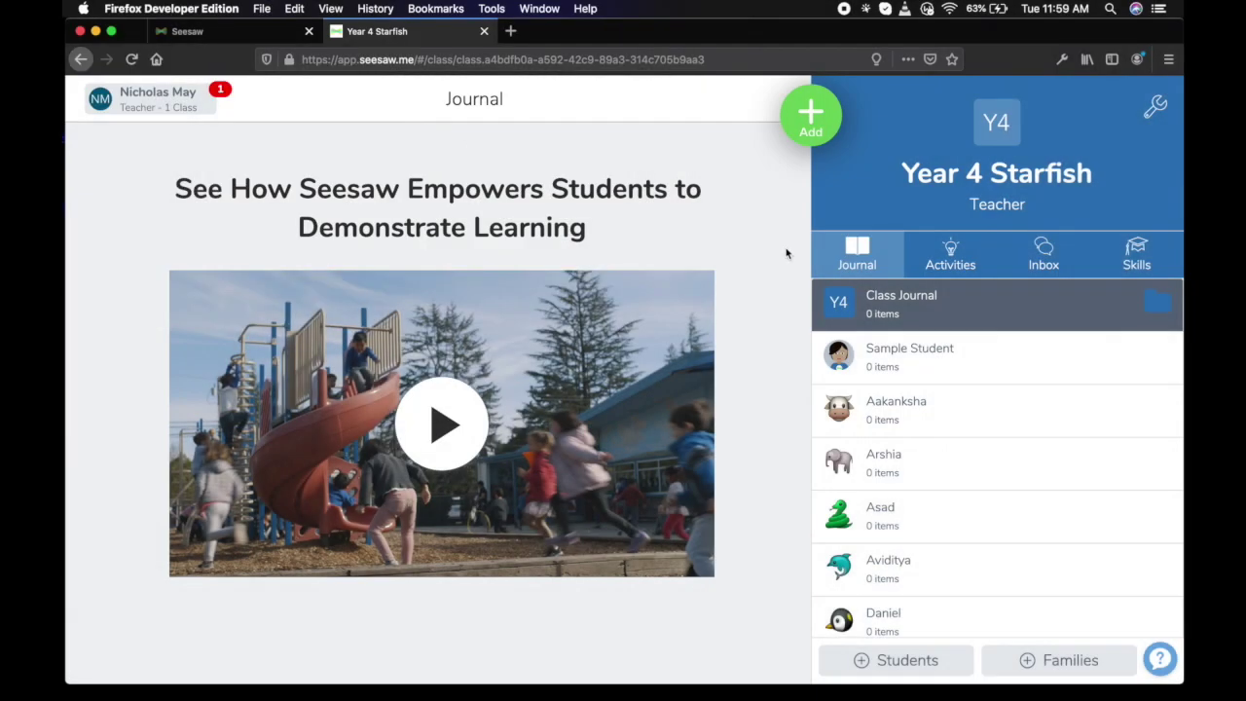
# On the Year 4 Starfish Activities tab, choose Add > Assign Activity.
pyautogui.scroll(-10, 963, 497)
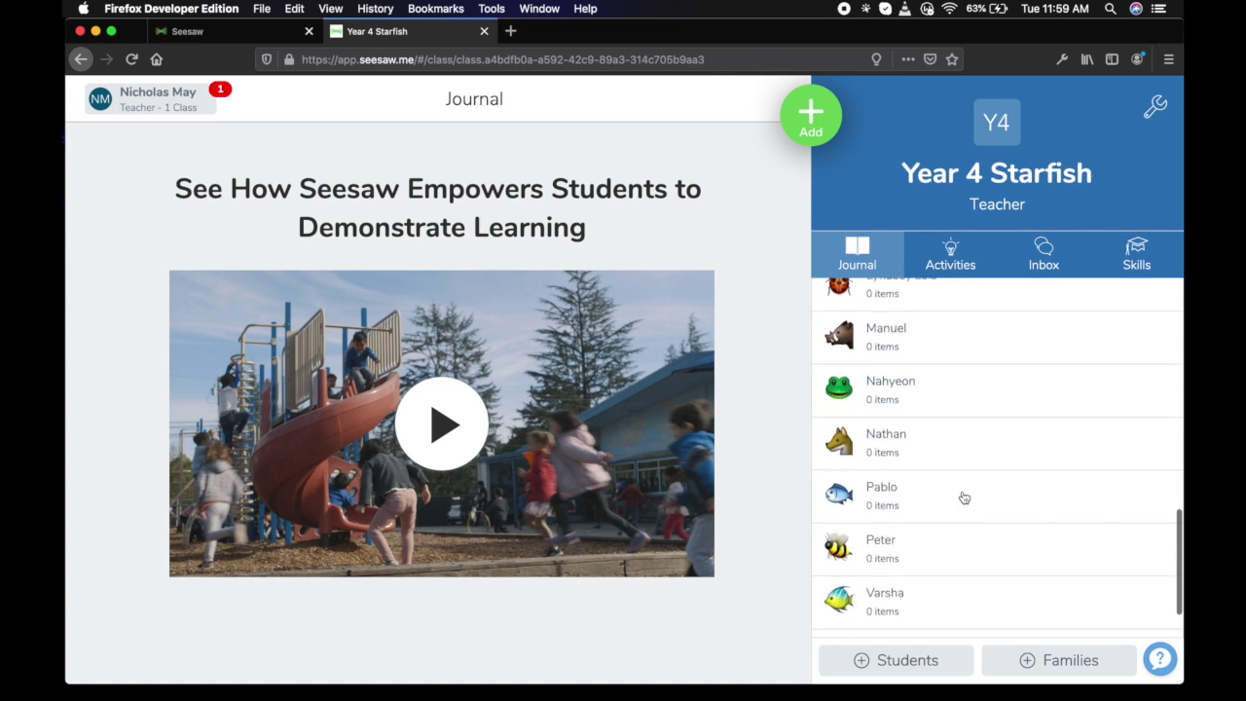
pyautogui.scroll(10, 962, 497)
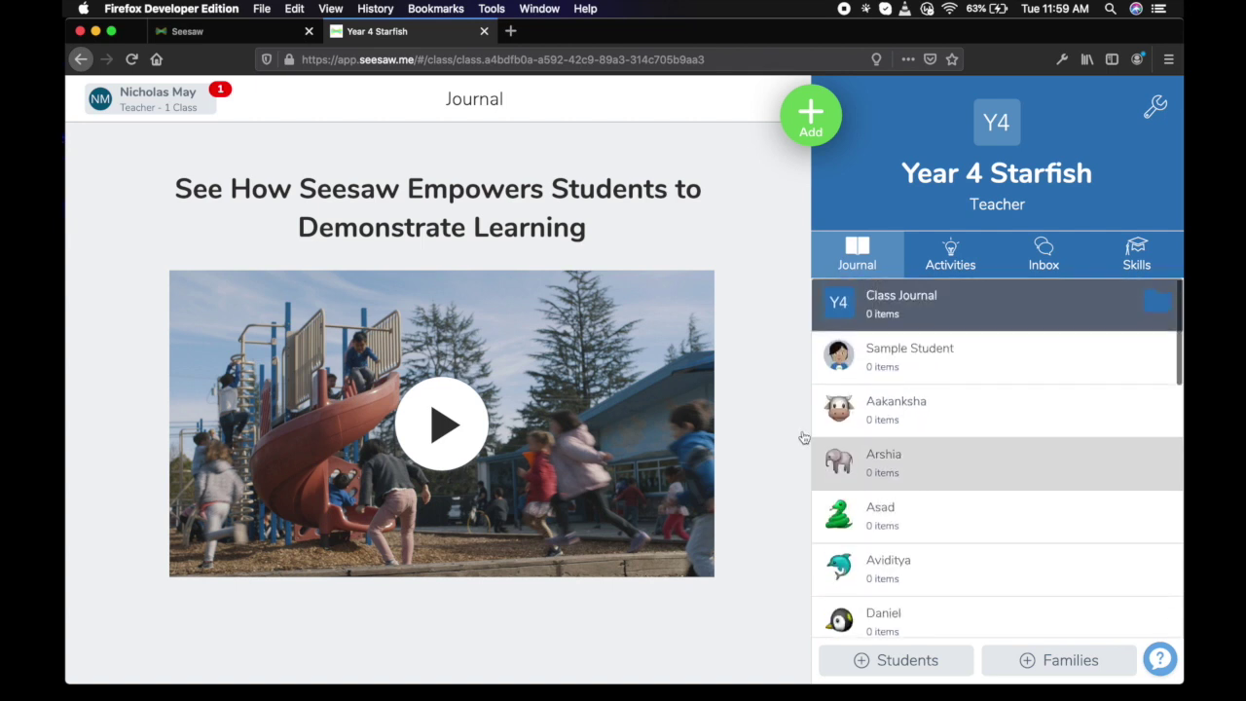
pyautogui.click(951, 251)
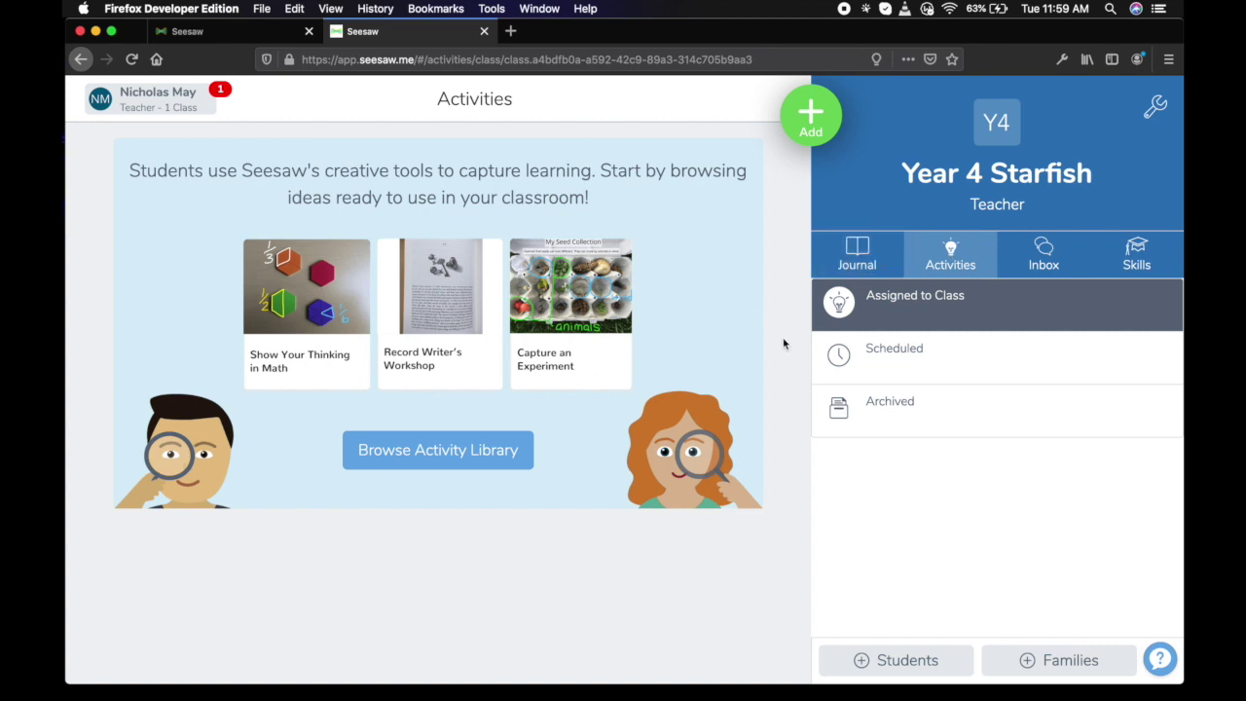
pyautogui.click(813, 122)
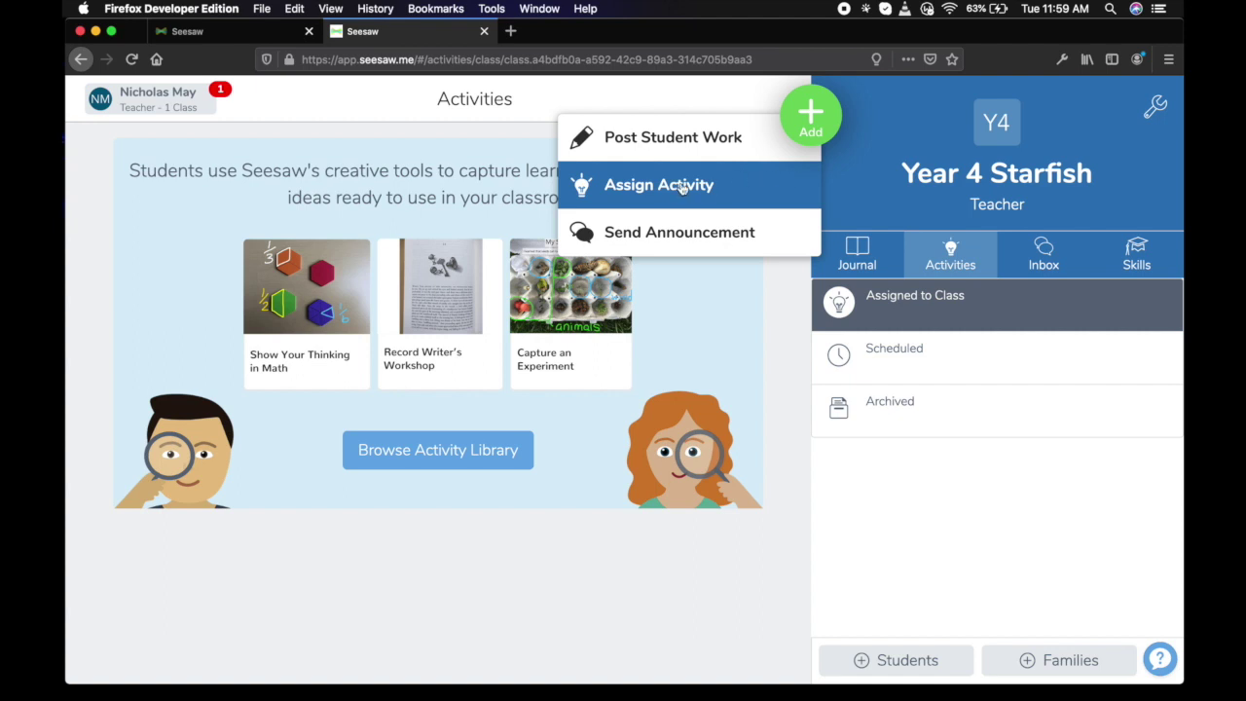
pyautogui.click(683, 188)
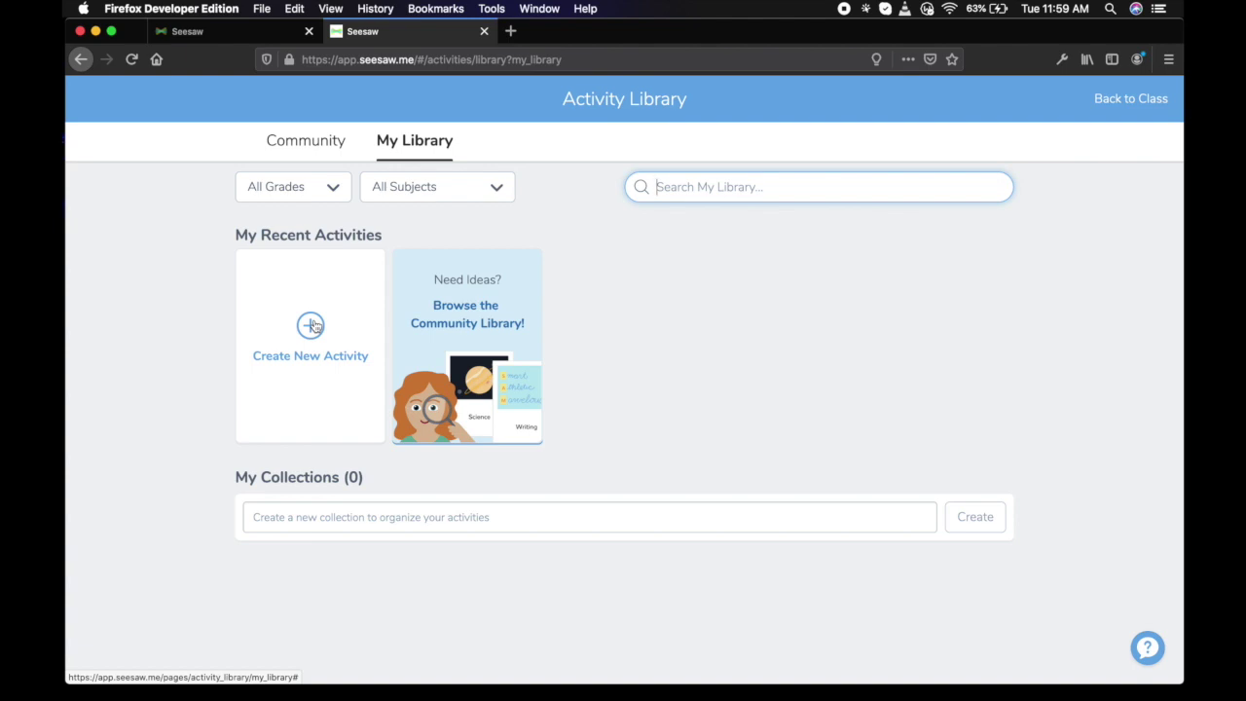
# Browse the Community Library's 3rd Grade activities and open the Scrabble activity's details.
pyautogui.click(473, 325)
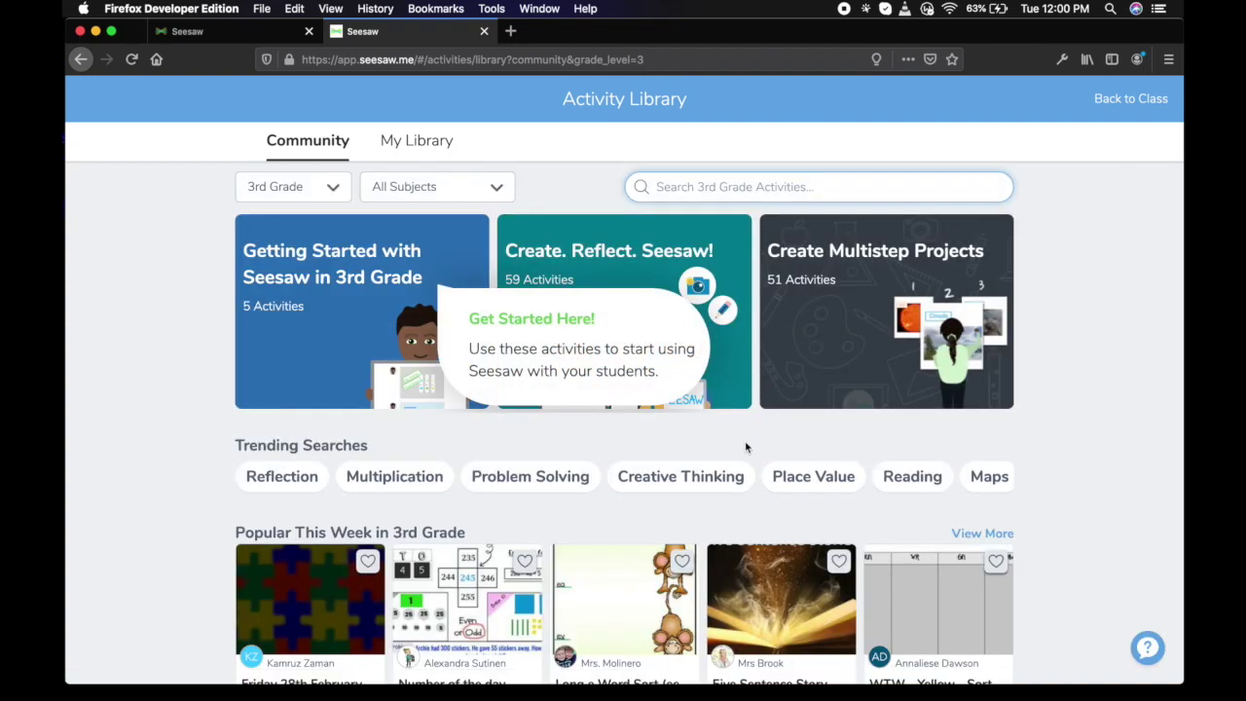
pyautogui.scroll(-3, 744, 443)
pyautogui.scroll(-3, 744, 447)
pyautogui.scroll(1, 744, 447)
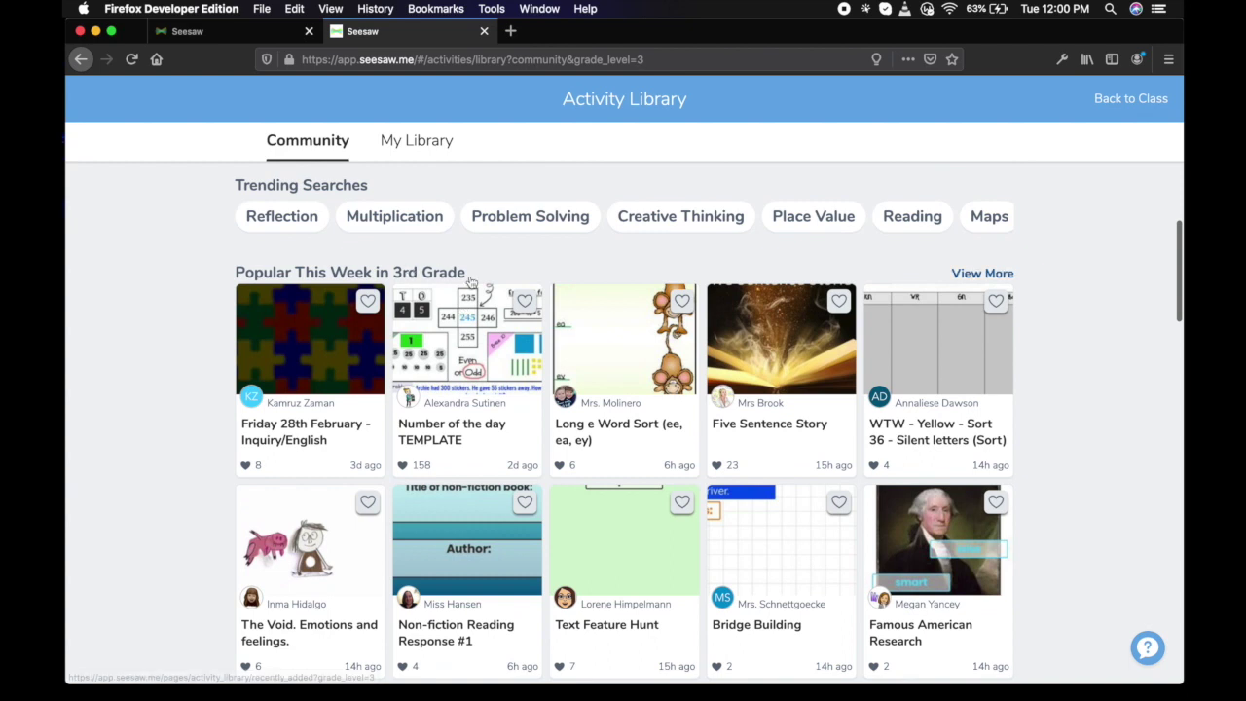
pyautogui.scroll(-5, 508, 502)
pyautogui.scroll(-10, 508, 502)
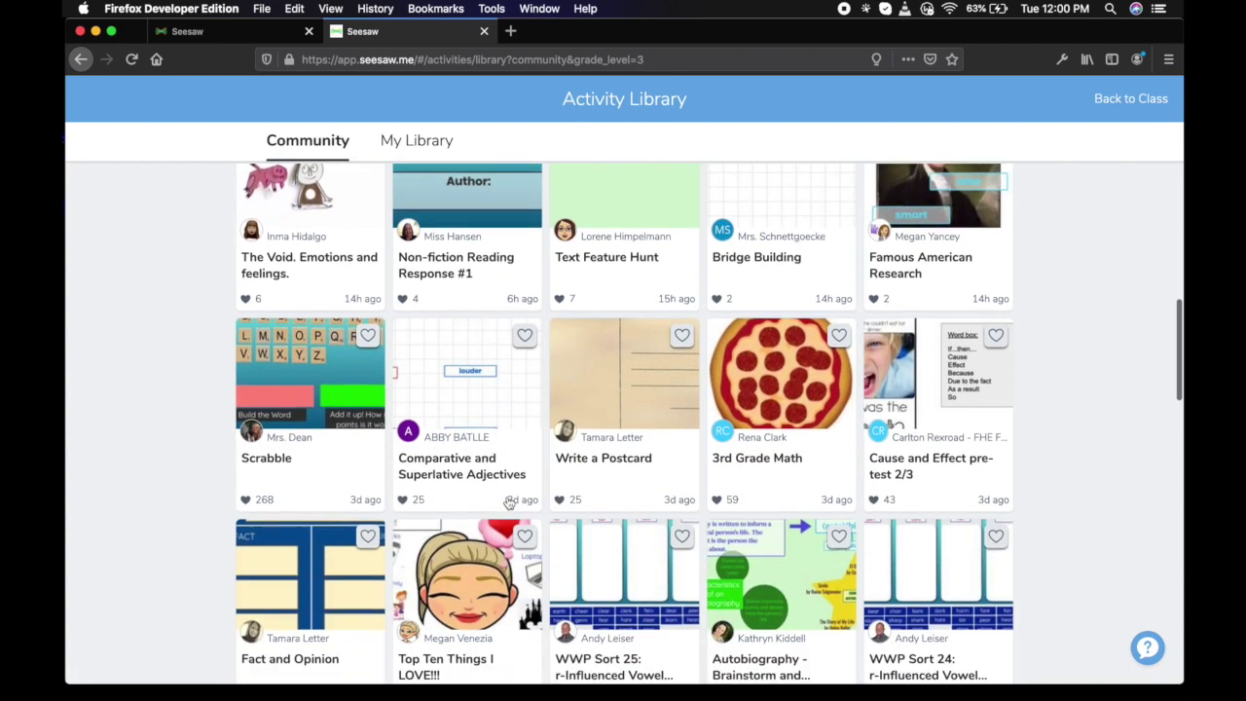
pyautogui.scroll(7, 508, 502)
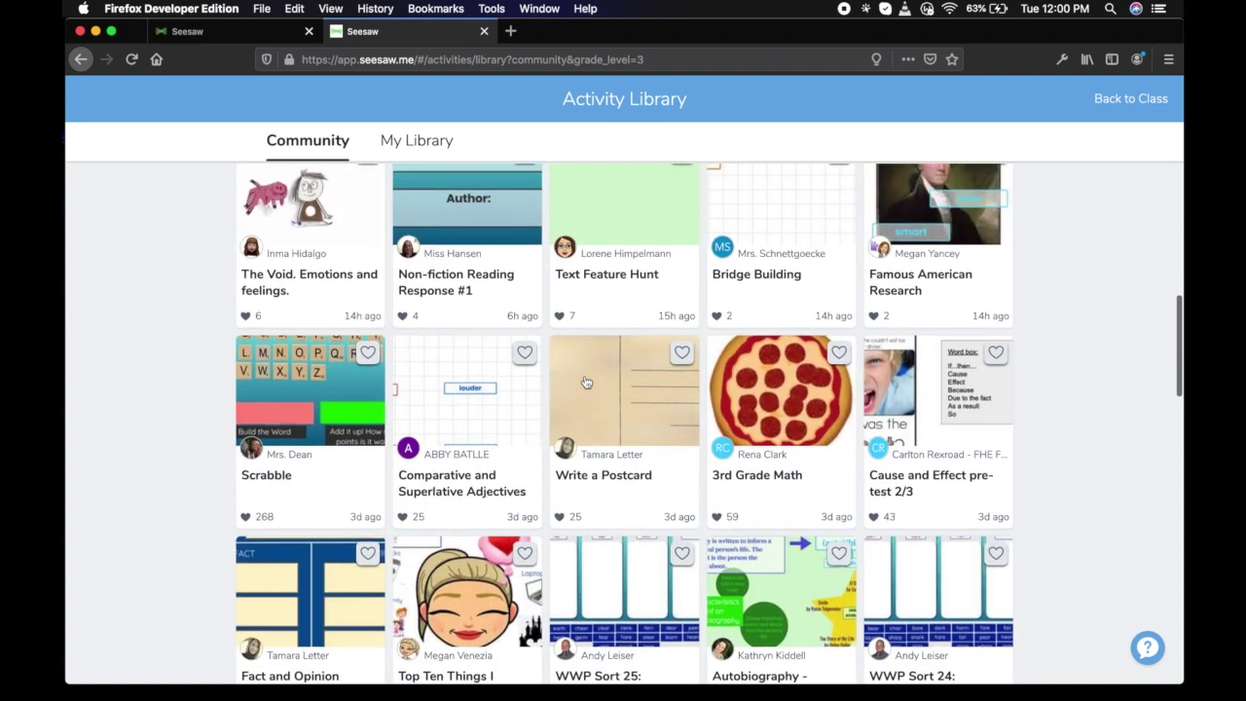
pyautogui.scroll(2, 447, 419)
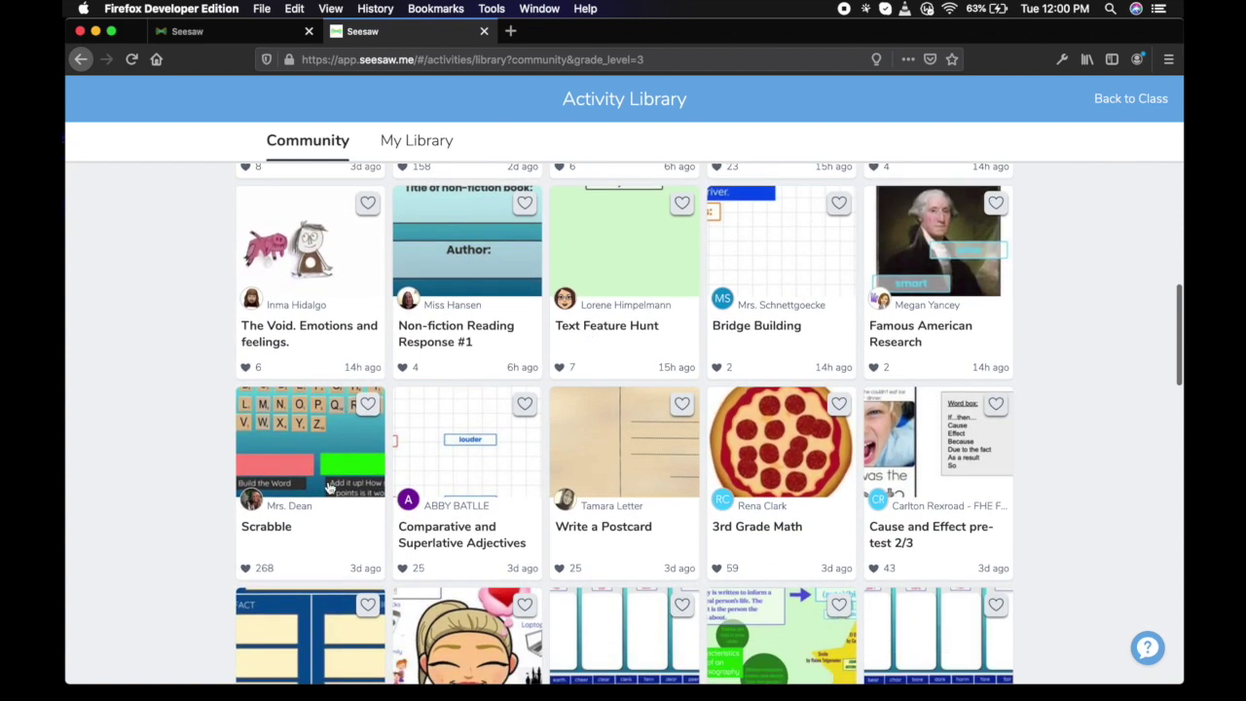
pyautogui.click(327, 531)
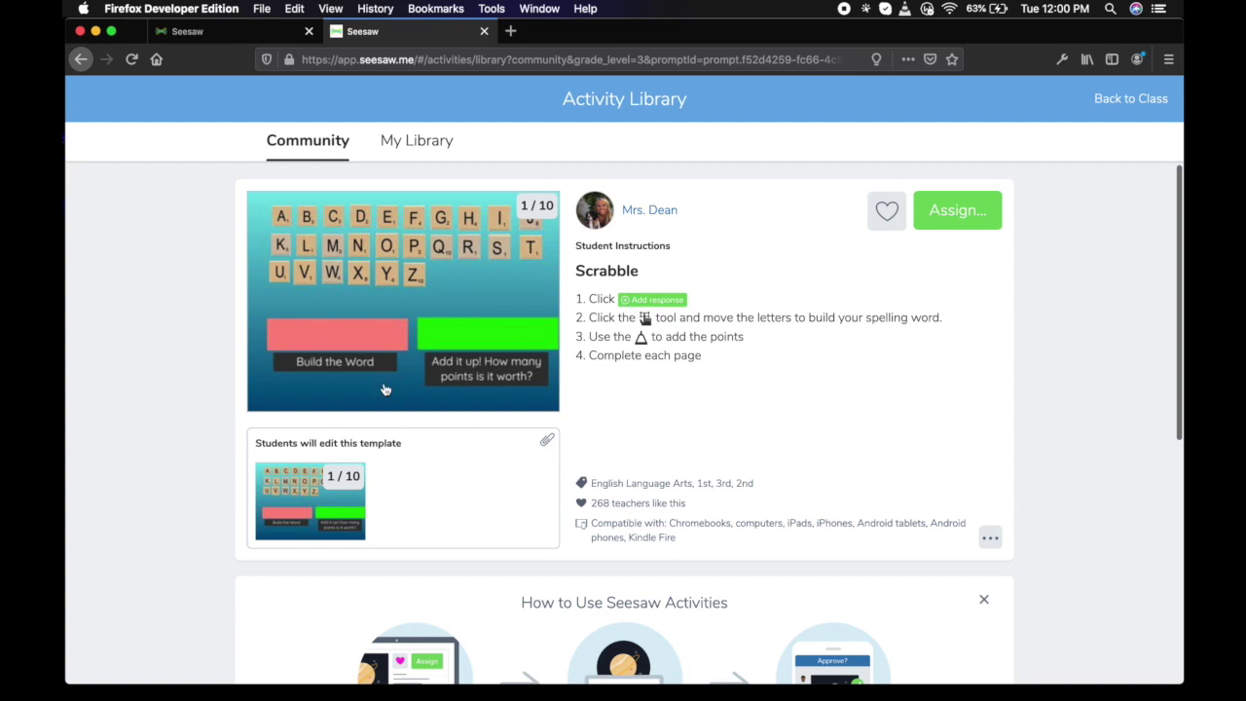
pyautogui.scroll(-3, 769, 447)
pyautogui.scroll(3, 769, 447)
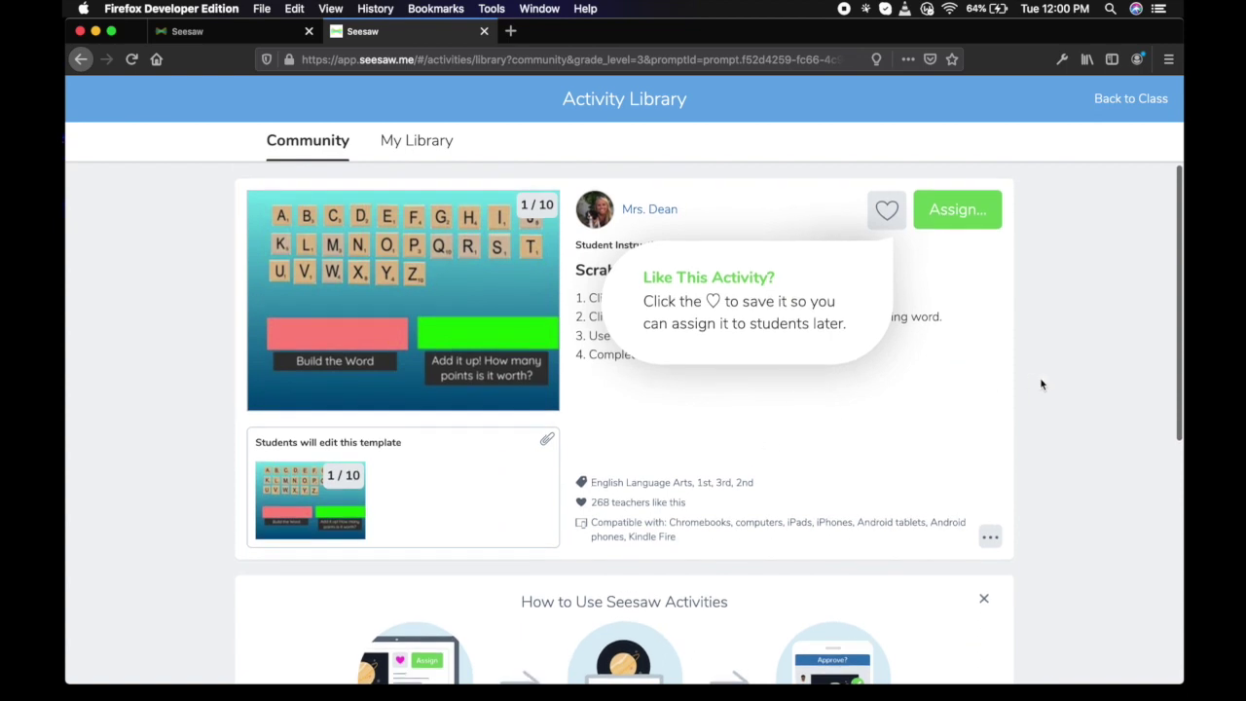
# Assign Scrabble to the Year 4 Starfish class and go back to the class page.
pyautogui.click(952, 210)
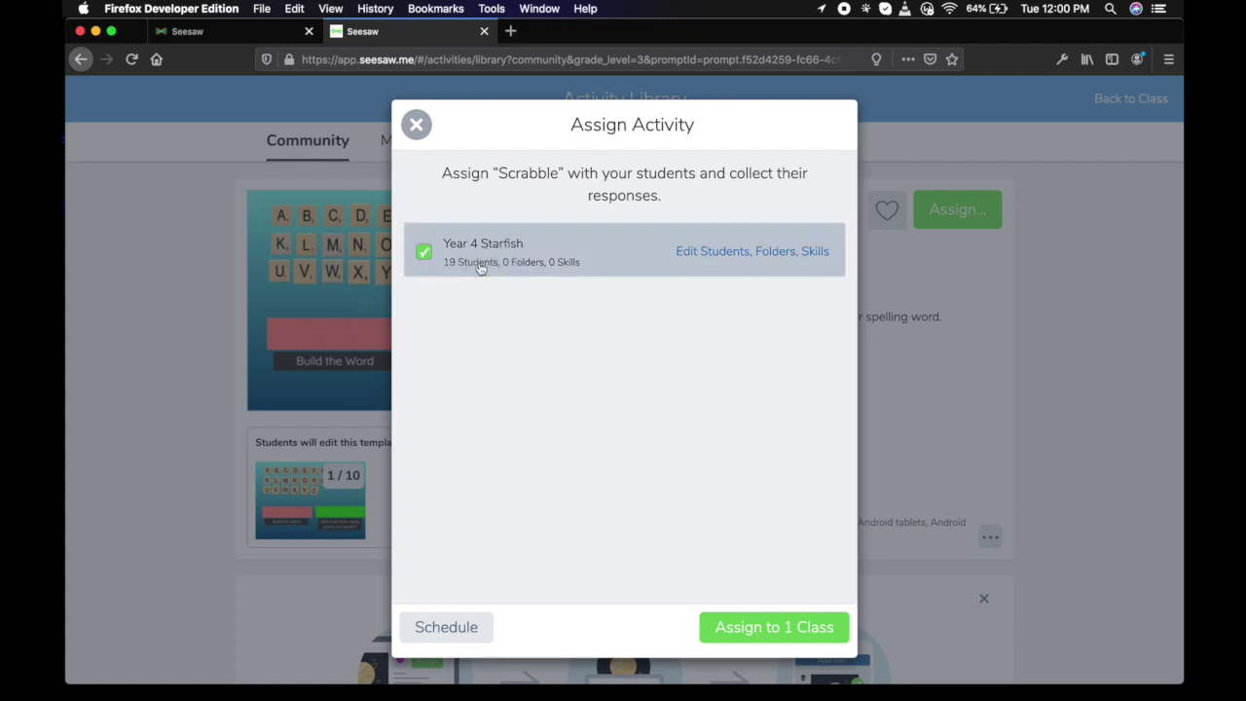
pyautogui.click(792, 625)
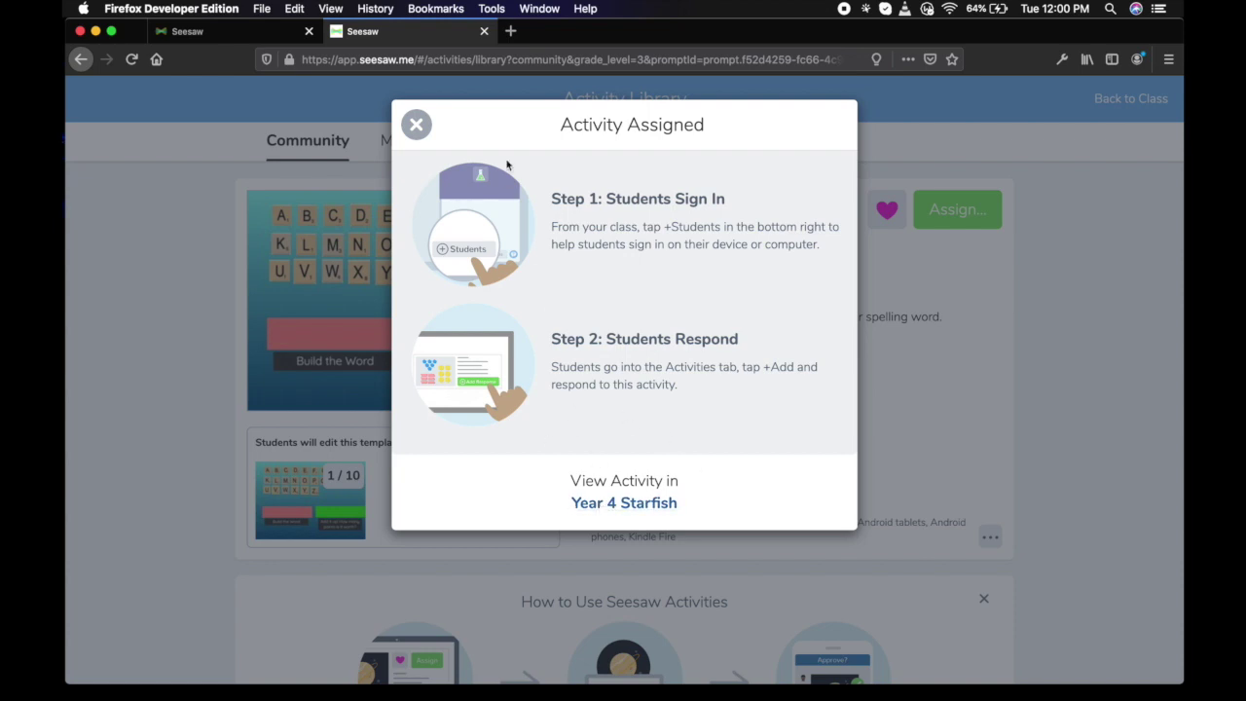
pyautogui.click(417, 125)
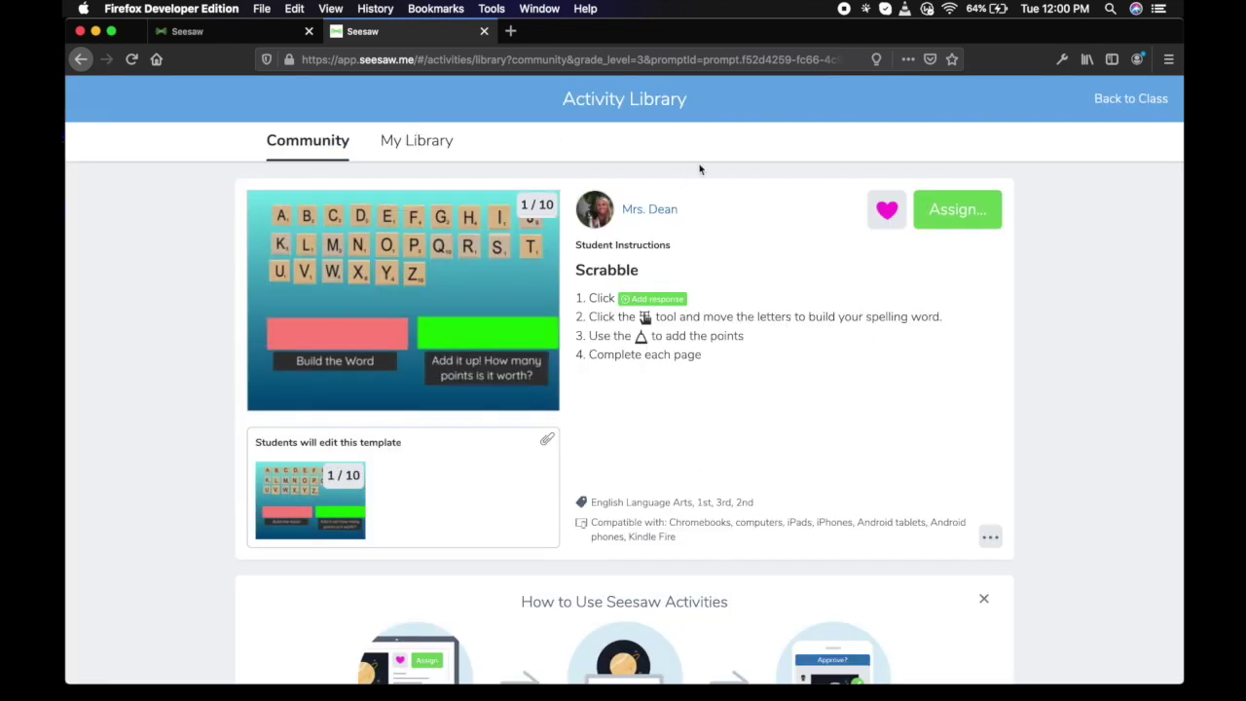
pyautogui.click(1134, 100)
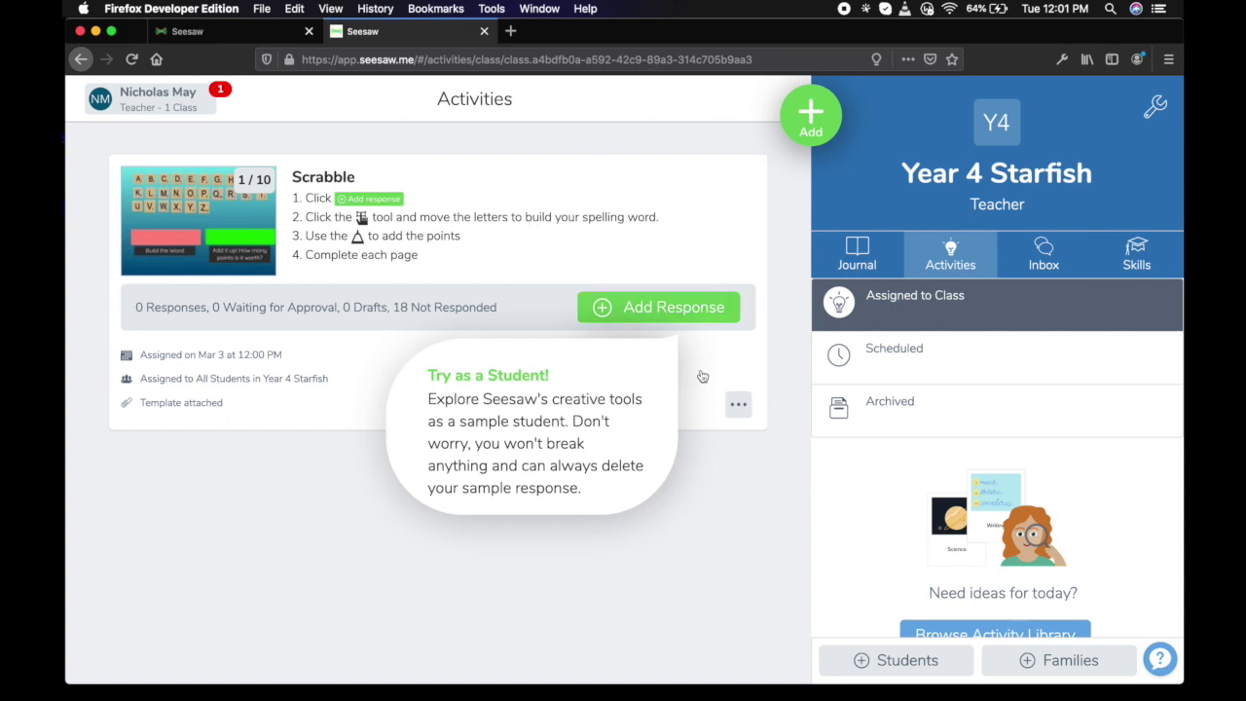
pyautogui.click(1050, 252)
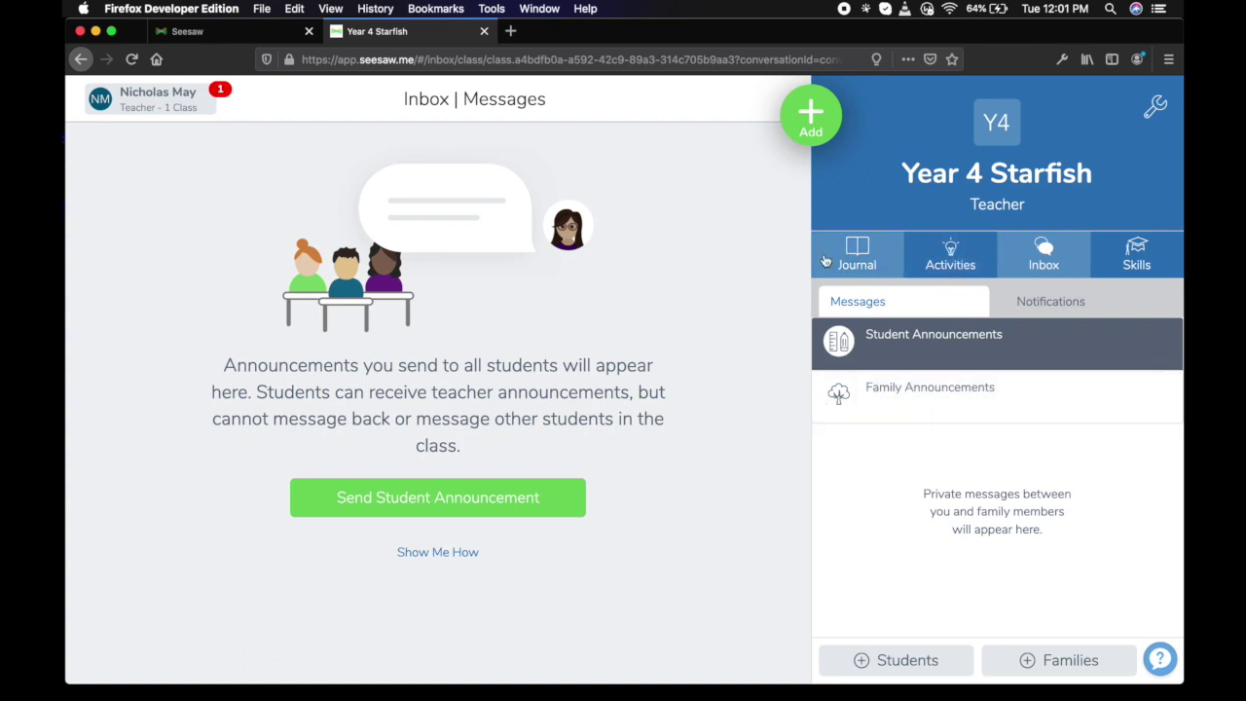
pyautogui.click(864, 255)
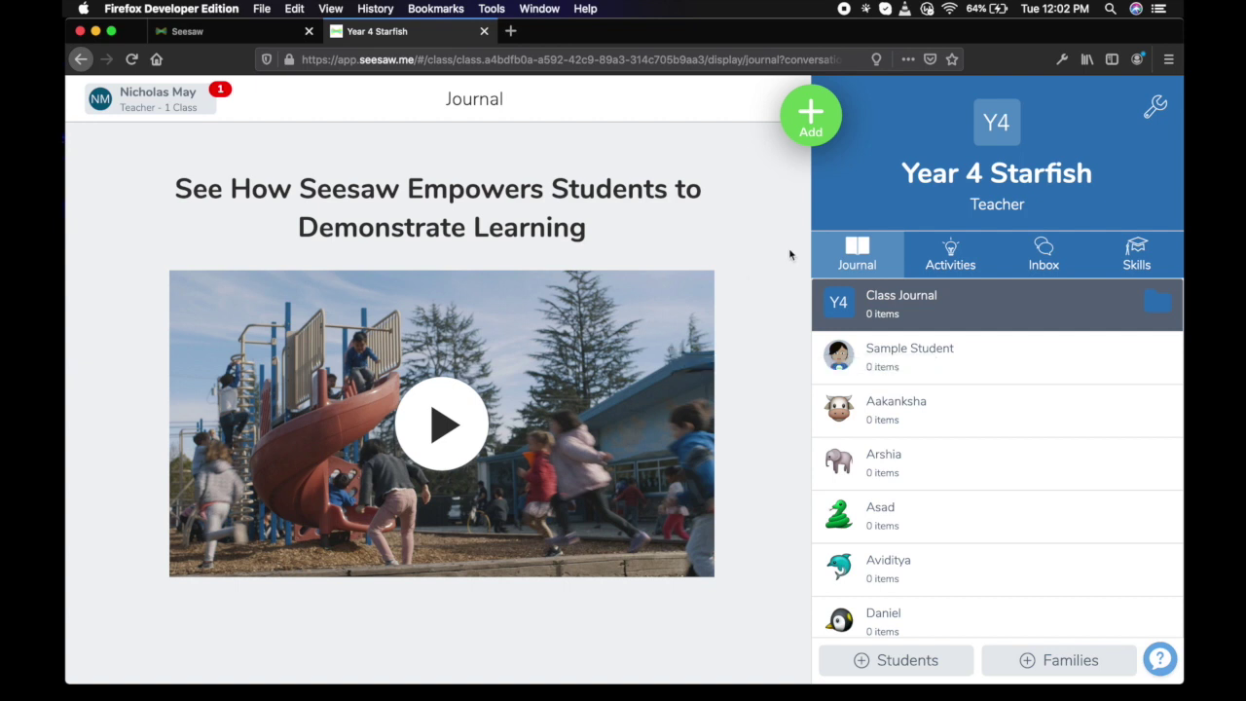
pyautogui.click(810, 119)
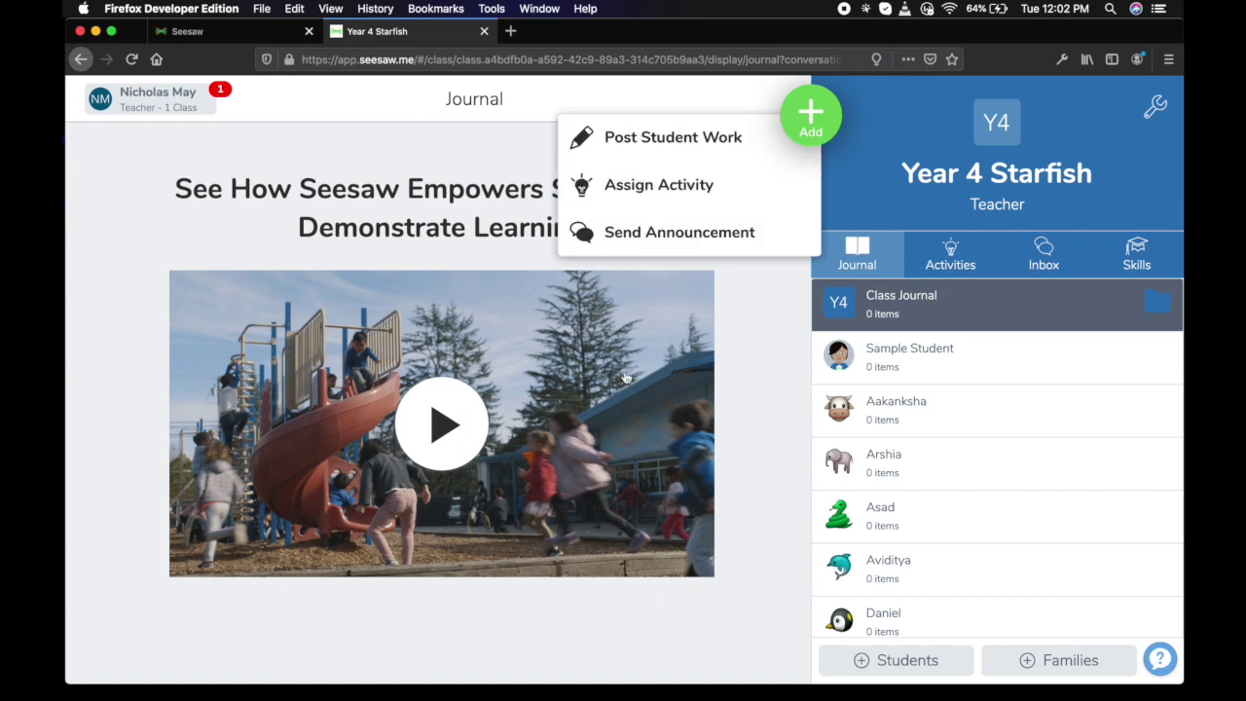
pyautogui.click(743, 390)
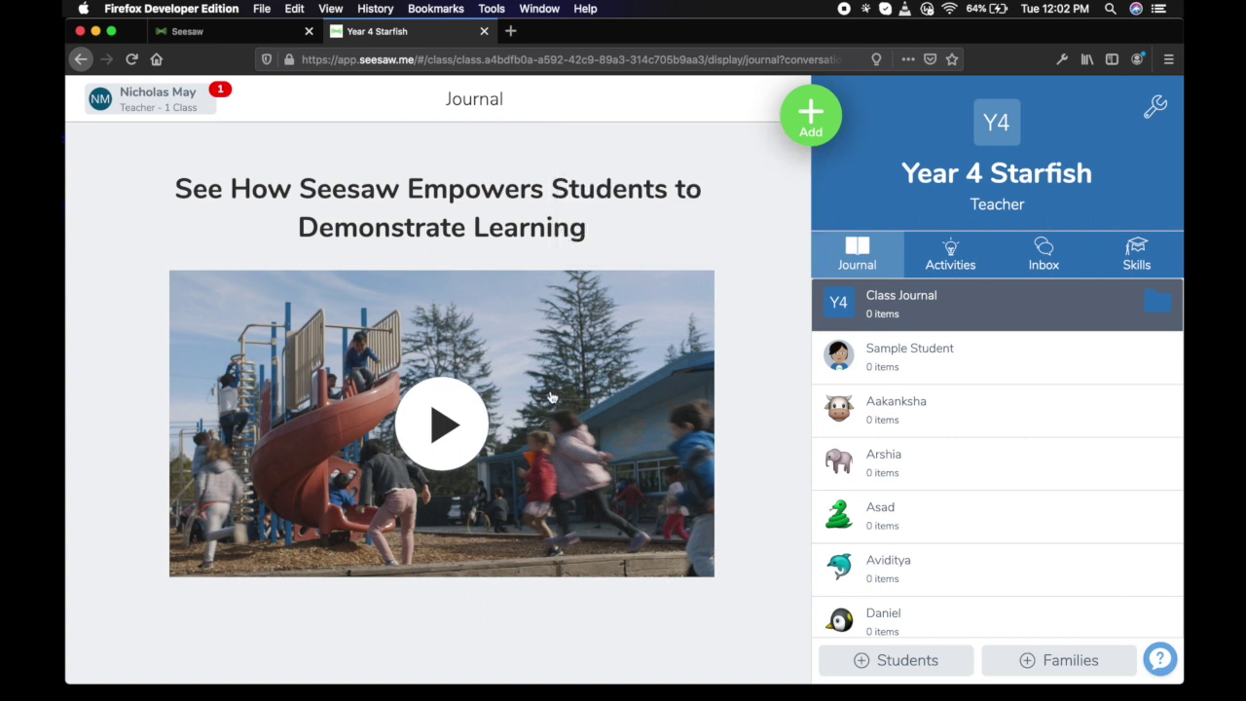
pyautogui.moveTo(1177, 678); pyautogui.dragTo(1072, 671)
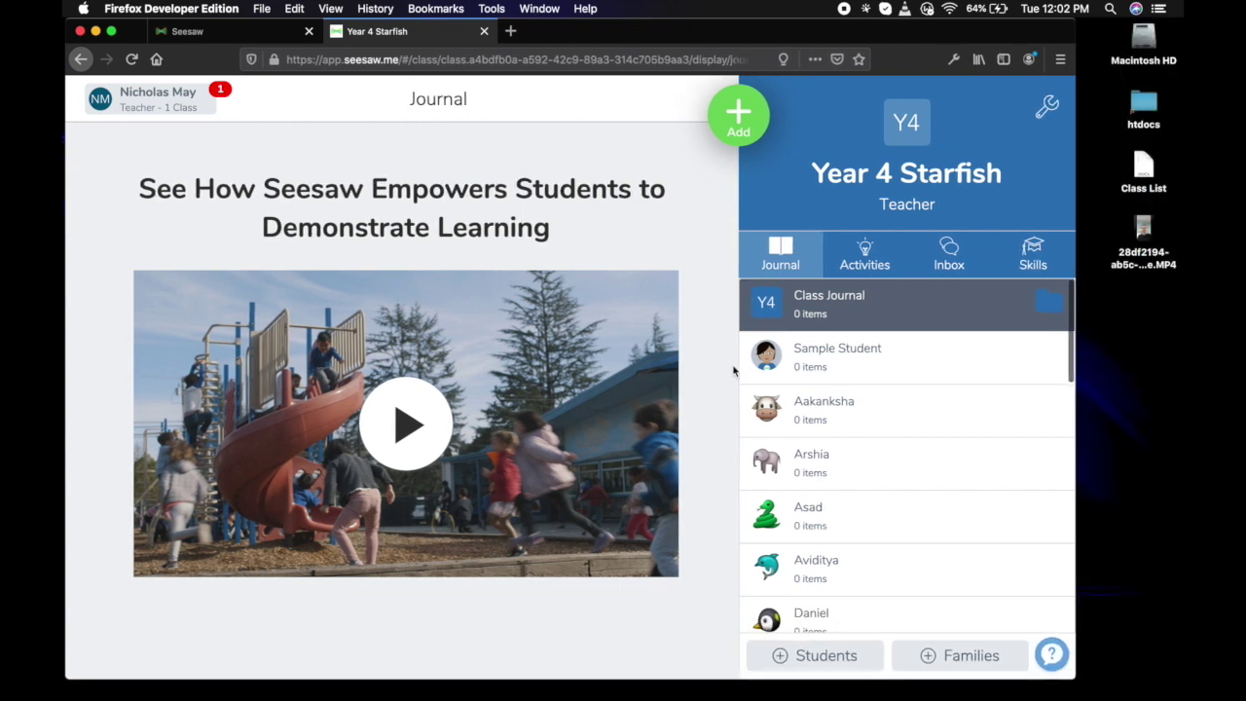
# Start new student work as a video post and allow camera access.
pyautogui.click(725, 118)
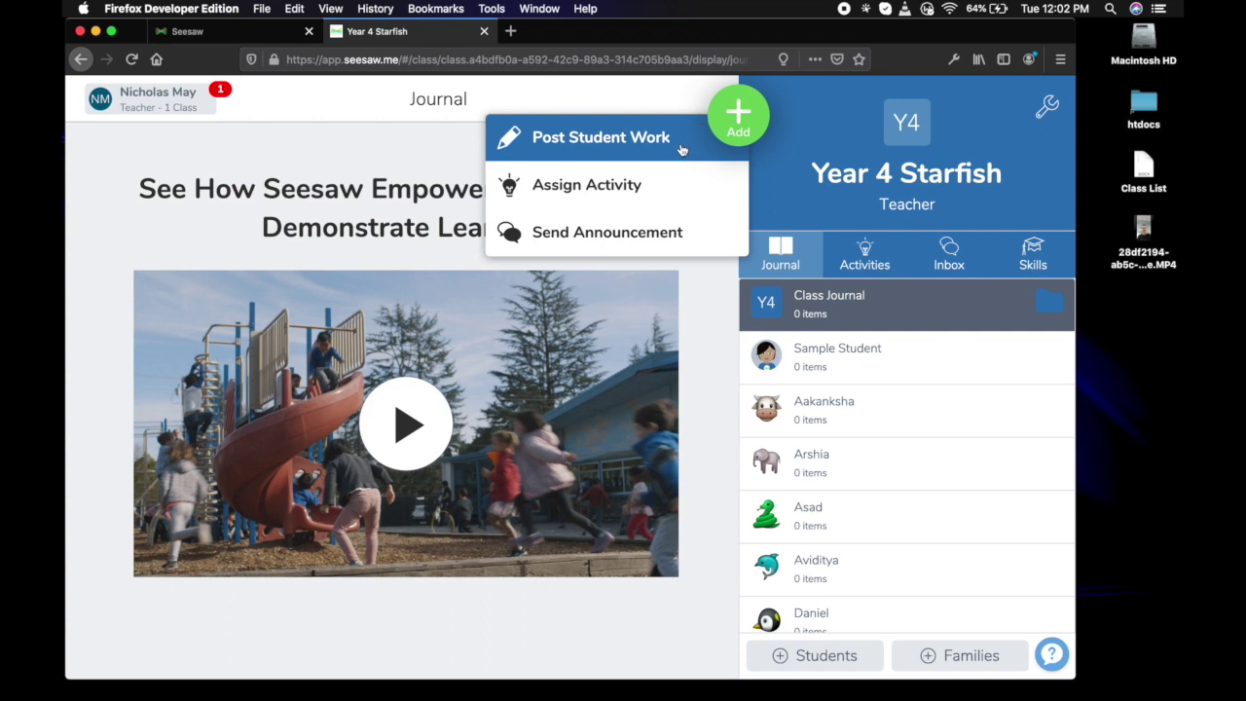
pyautogui.click(681, 148)
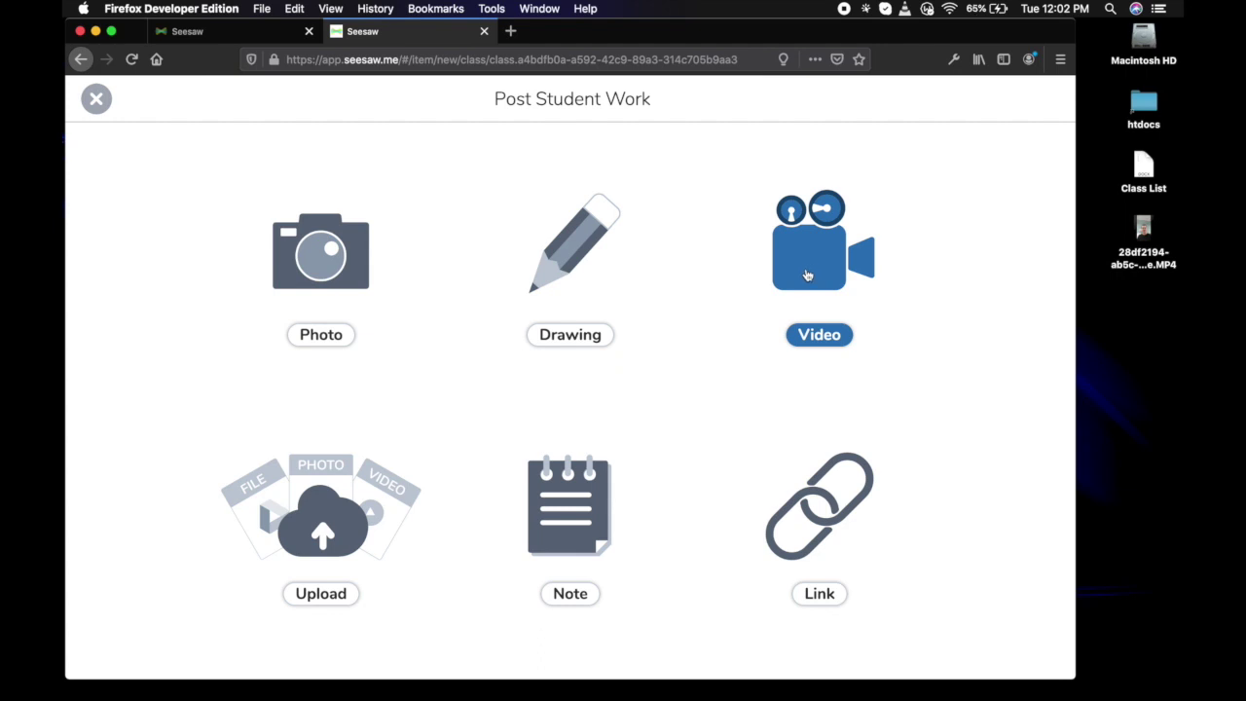
pyautogui.click(834, 281)
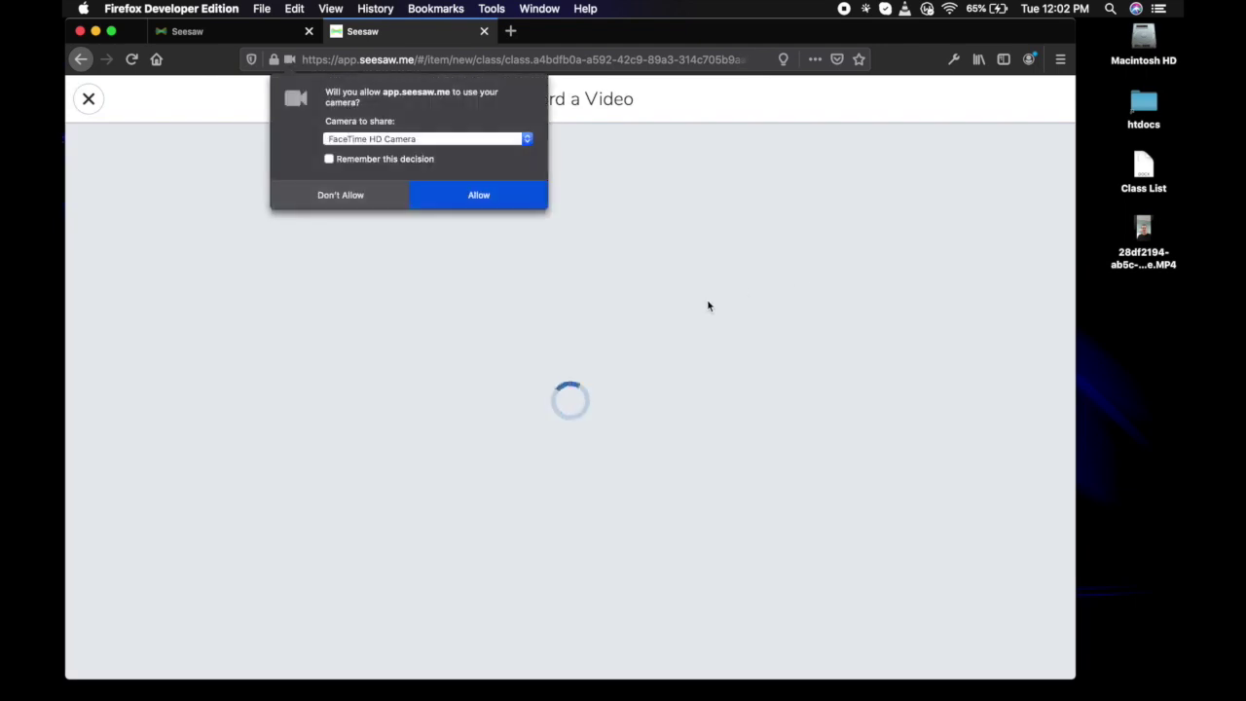
pyautogui.click(482, 196)
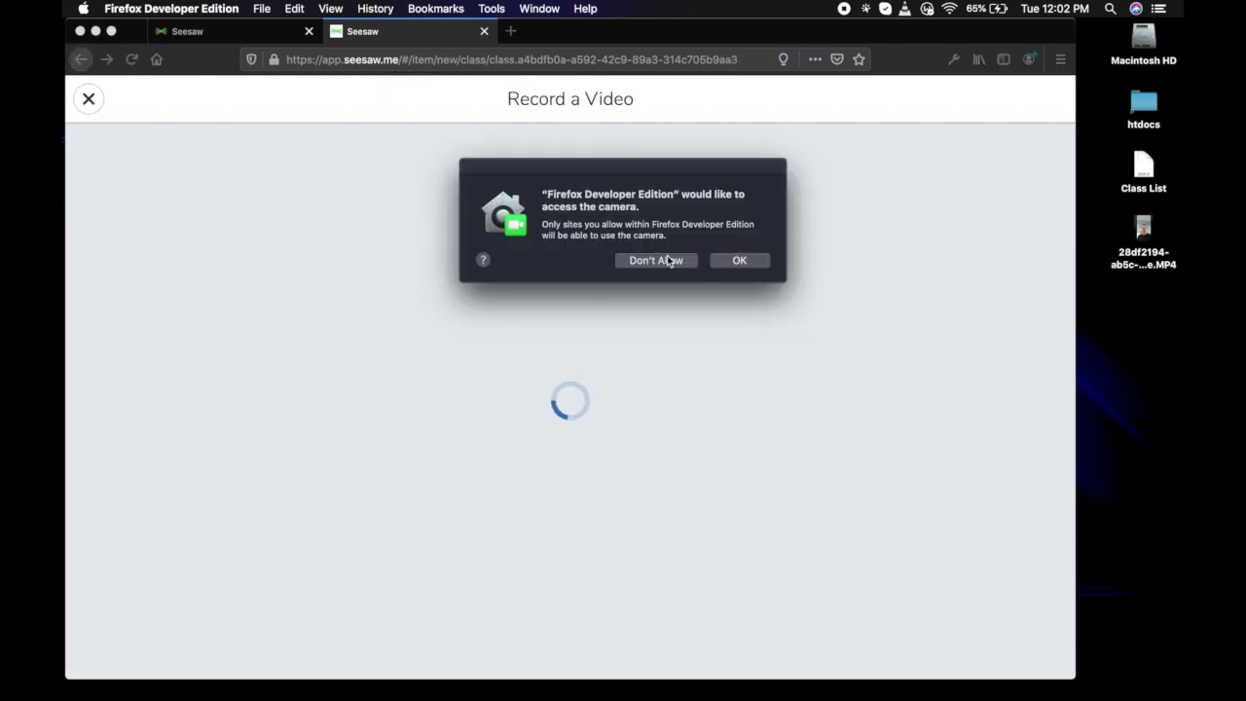
pyautogui.click(736, 263)
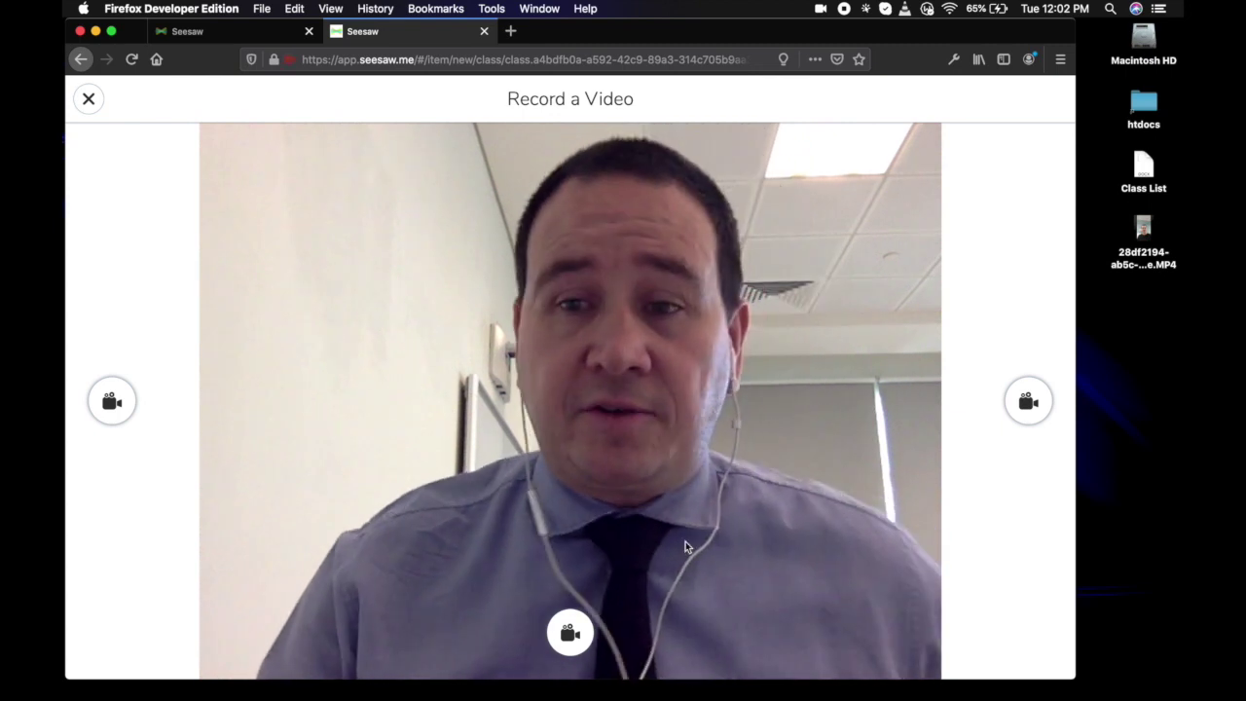
# Record a 7-second webcam video using the External Microphone, pause it and finish.
pyautogui.click(1027, 404)
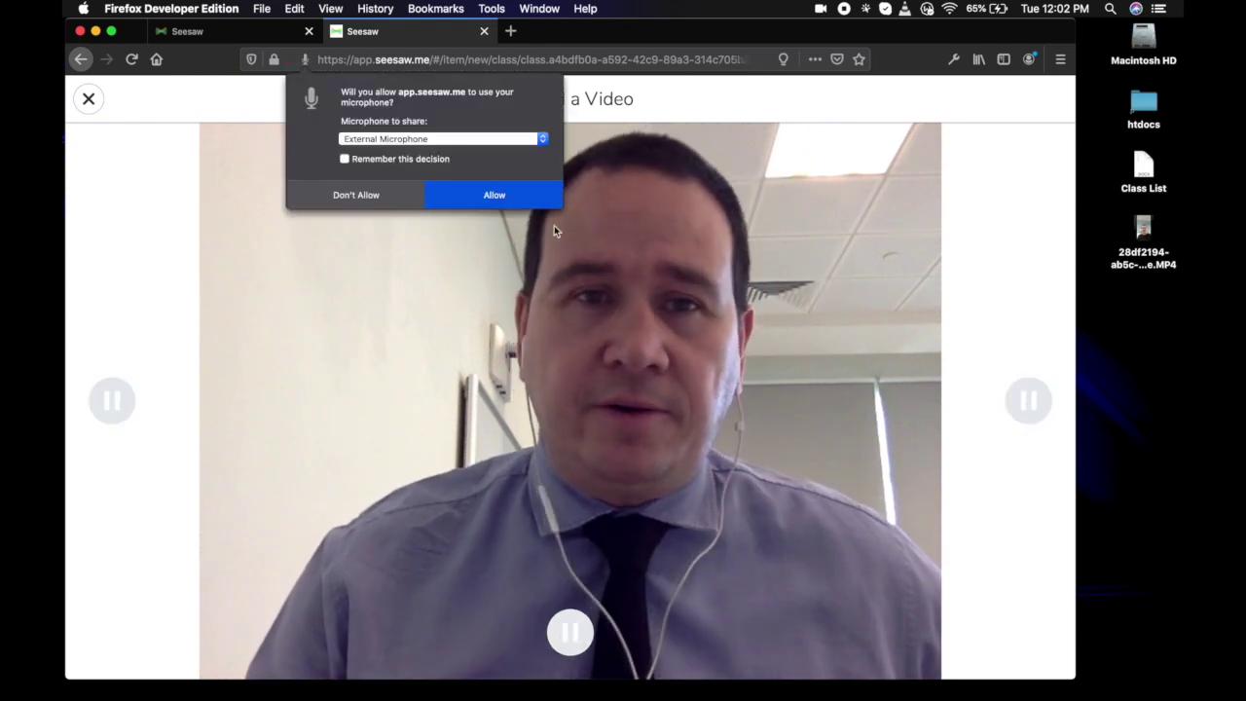
pyautogui.click(394, 140)
pyautogui.click(412, 138)
pyautogui.click(508, 198)
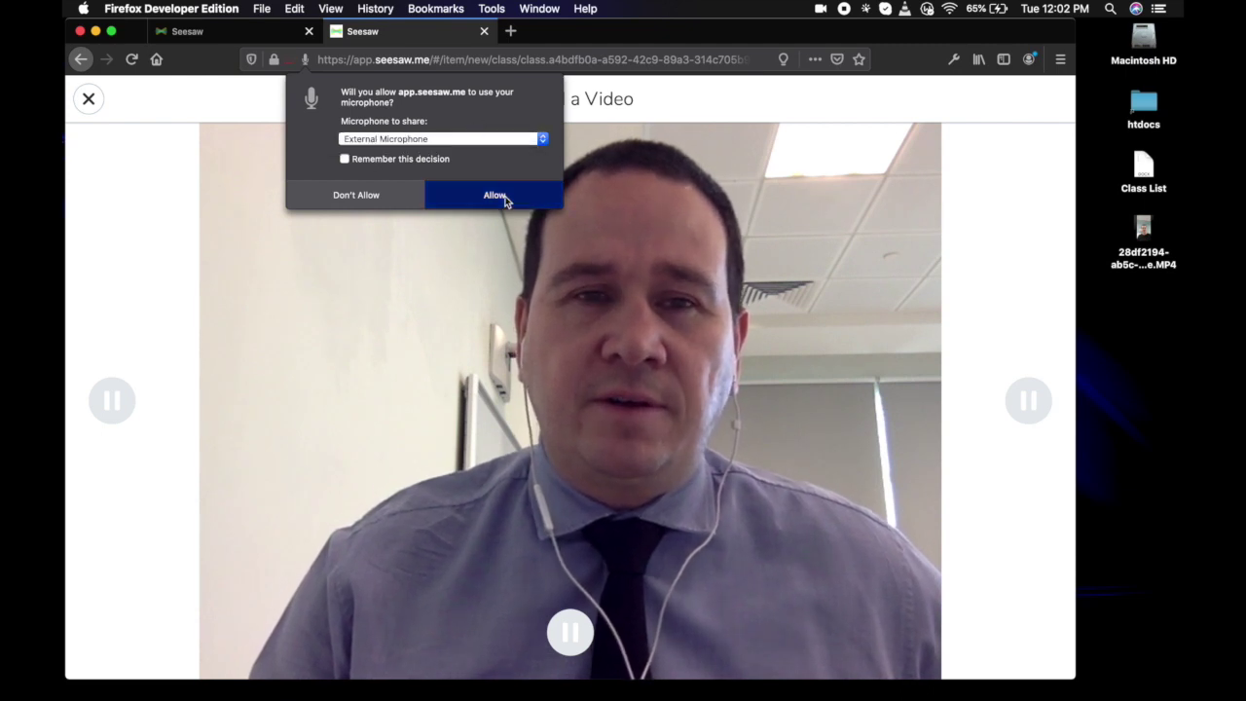
pyautogui.click(738, 261)
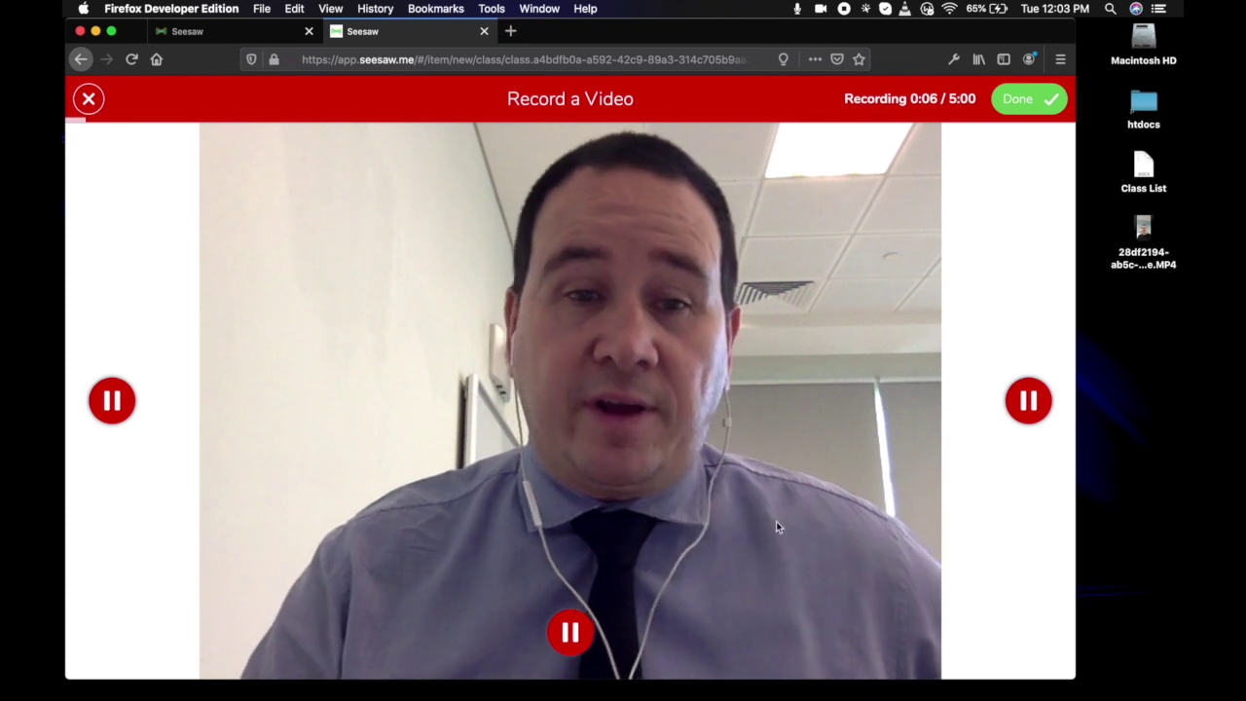
pyautogui.click(1030, 399)
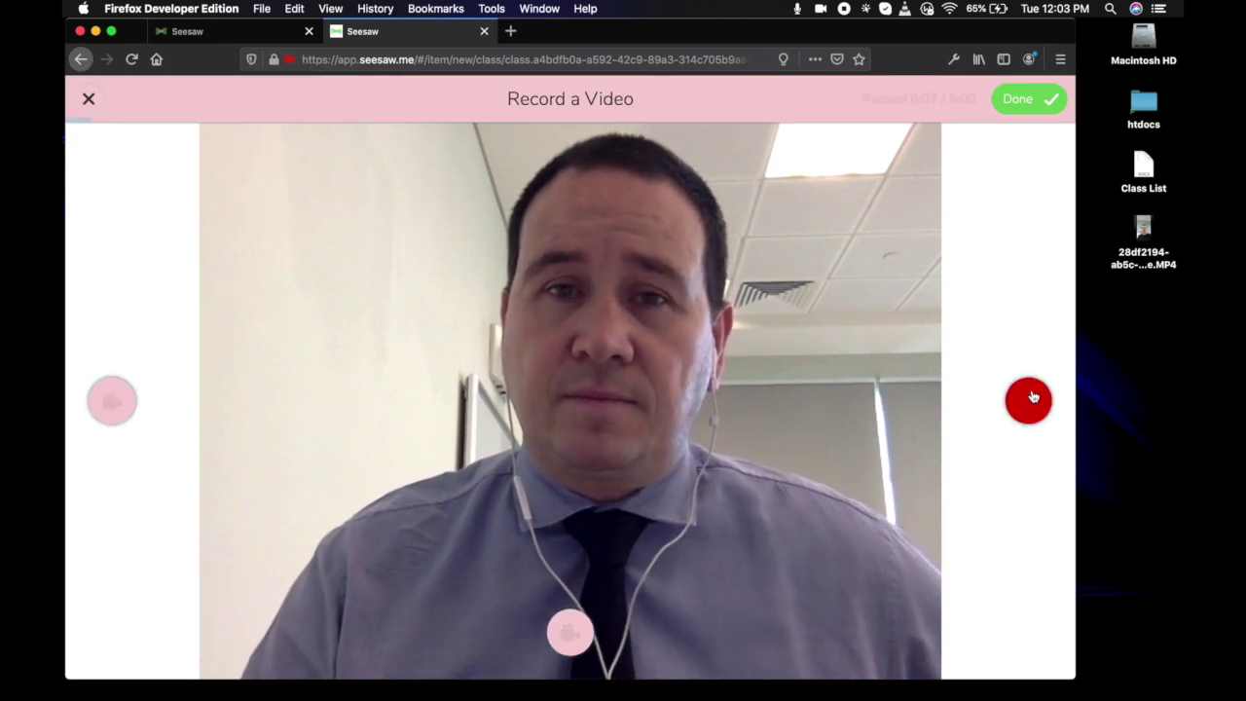
pyautogui.click(1022, 100)
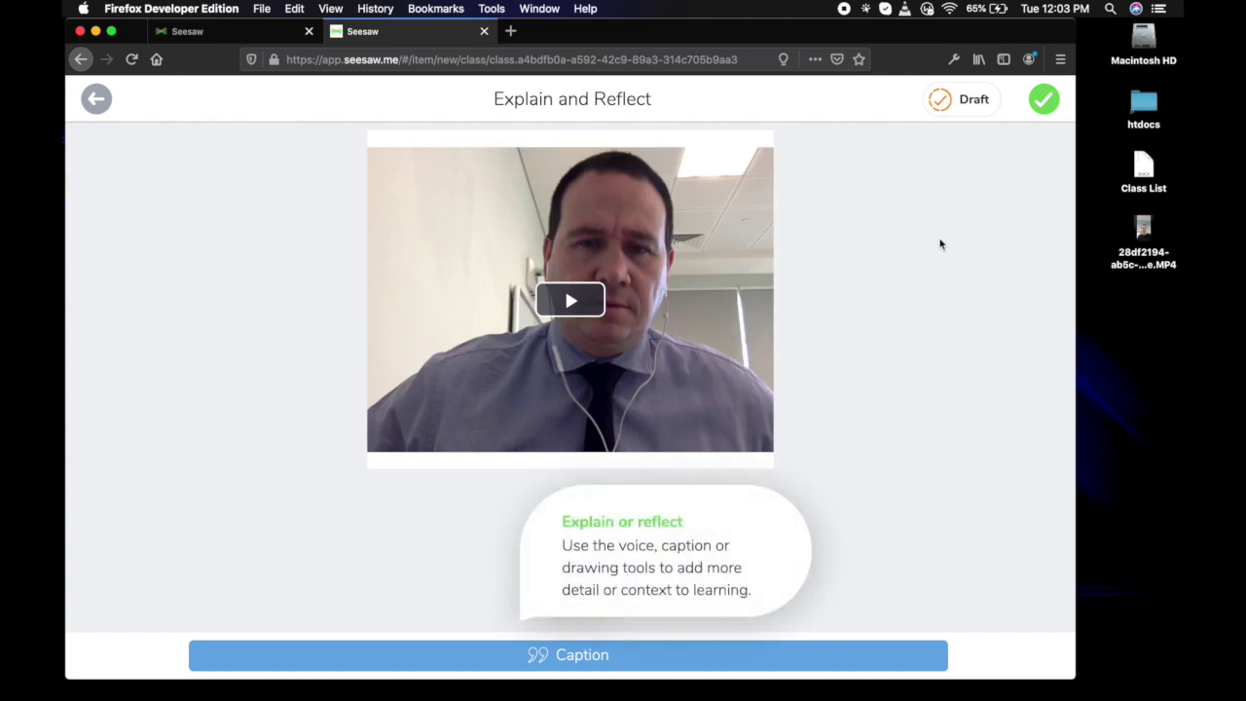
# Caption the video 'Morning Greeting.'.
pyautogui.click(584, 654)
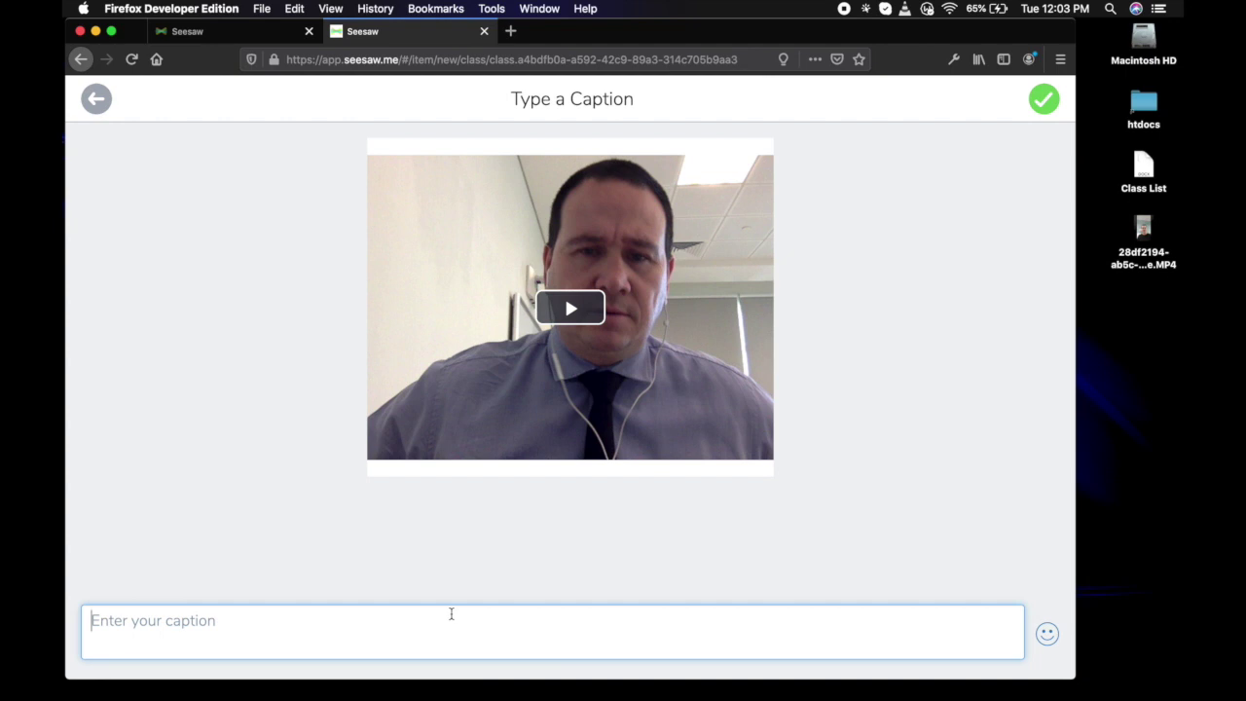
pyautogui.write('Morning Greeting.')
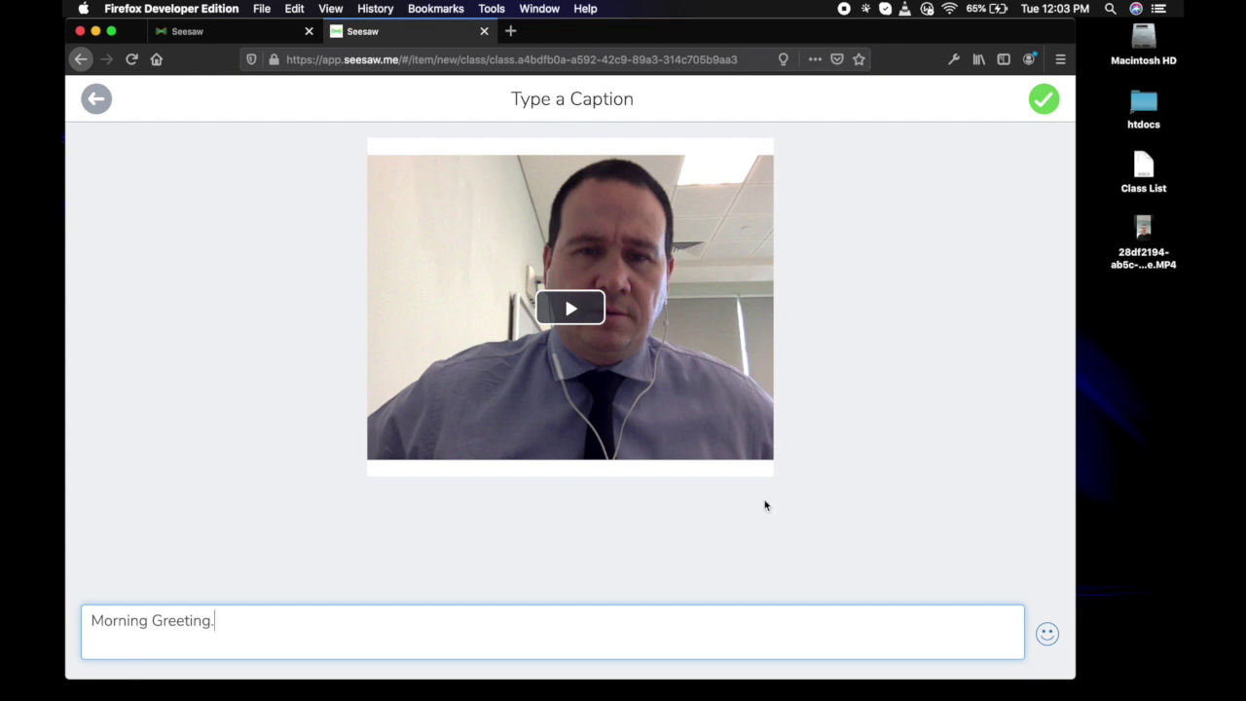
pyautogui.click(1030, 111)
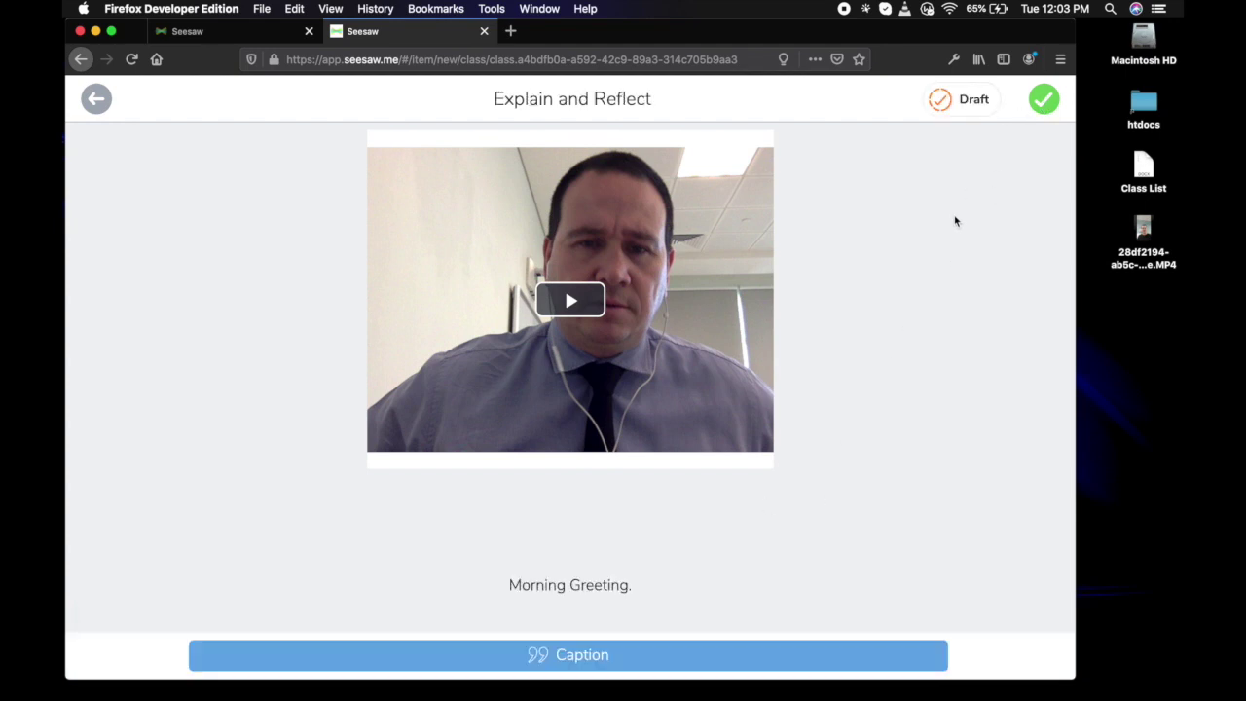
# Tag All Students in Year 4 Starfish and post the video to the Class Journal.
pyautogui.click(1031, 97)
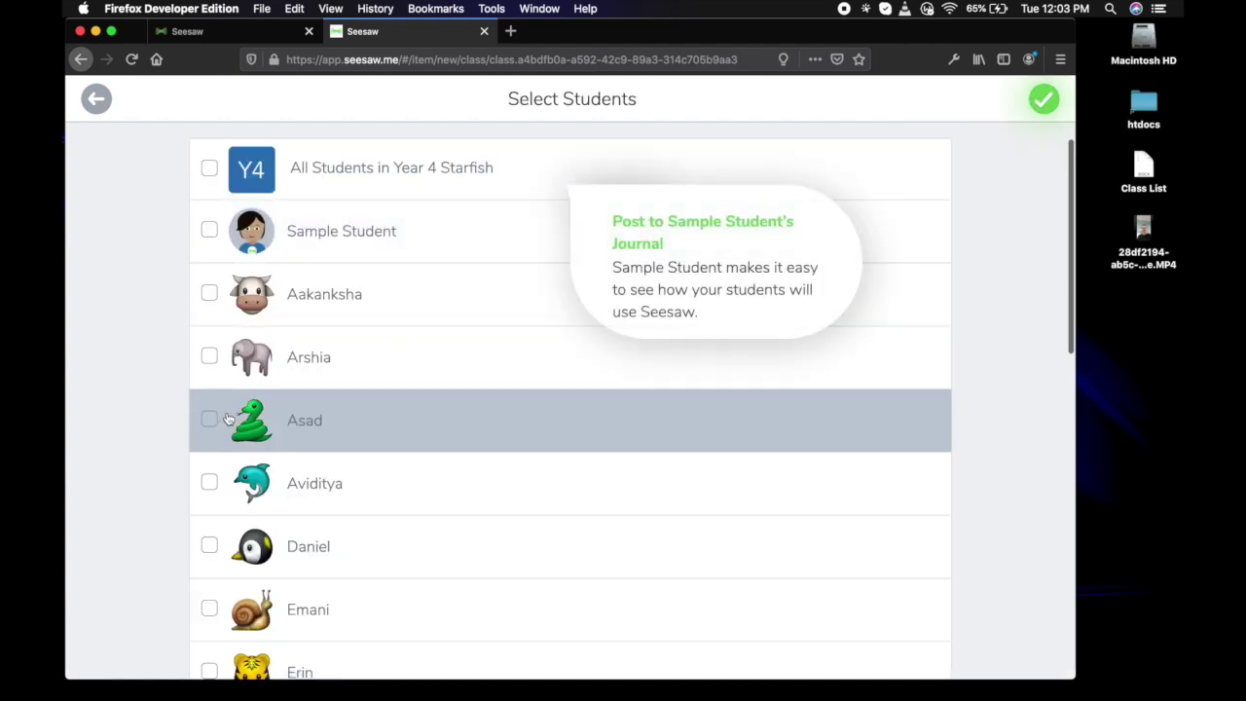
pyautogui.click(209, 170)
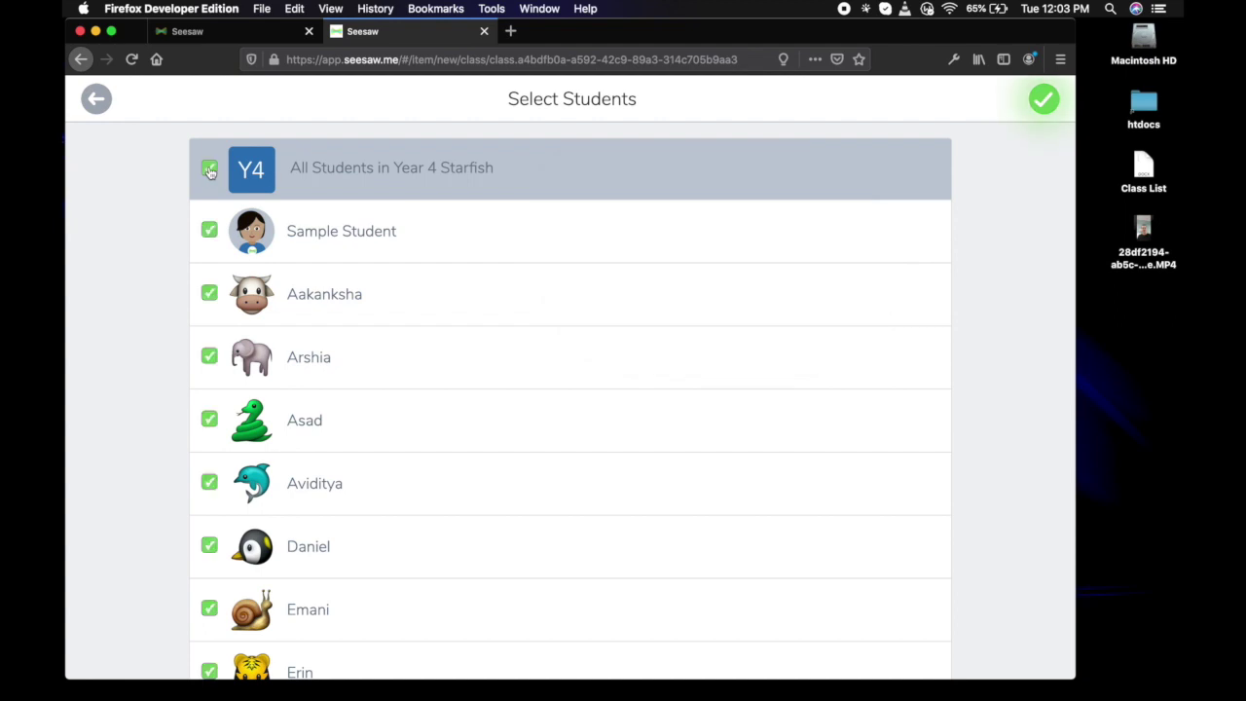
pyautogui.scroll(-10, 347, 551)
pyautogui.scroll(10, 255, 181)
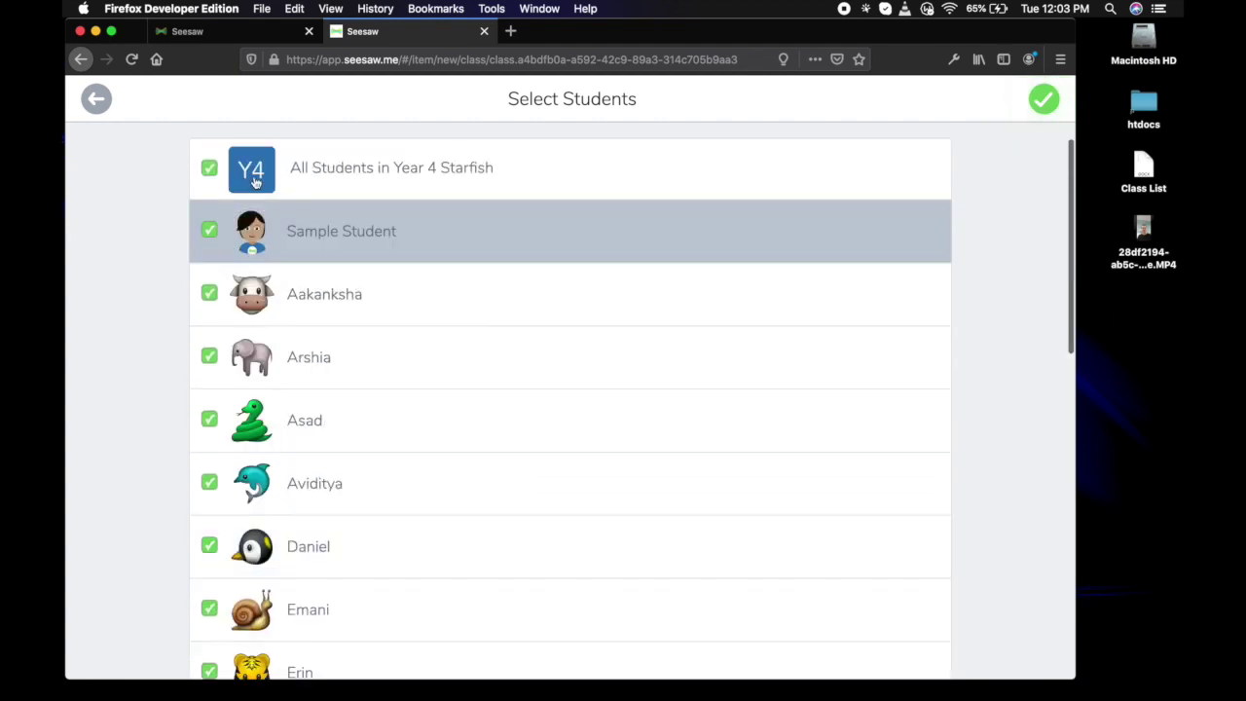
pyautogui.click(1043, 98)
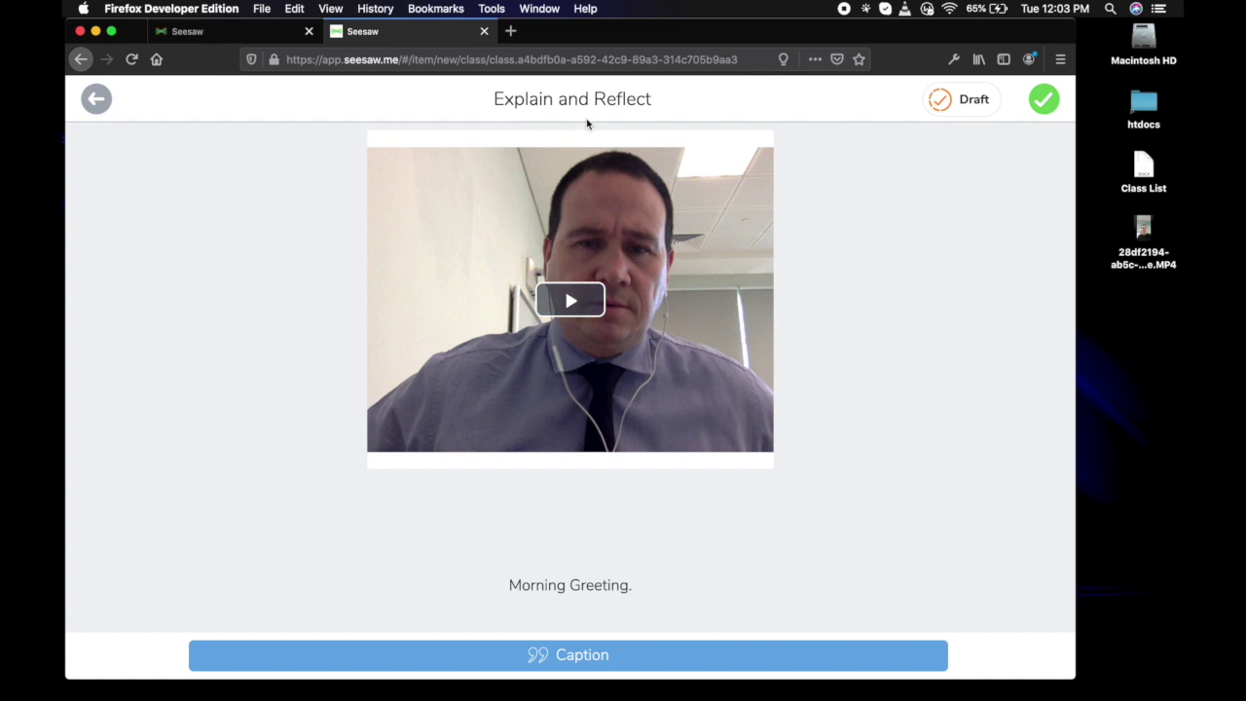
pyautogui.click(1043, 99)
pyautogui.click(207, 172)
pyautogui.scroll(-10, 490, 459)
pyautogui.scroll(10, 490, 458)
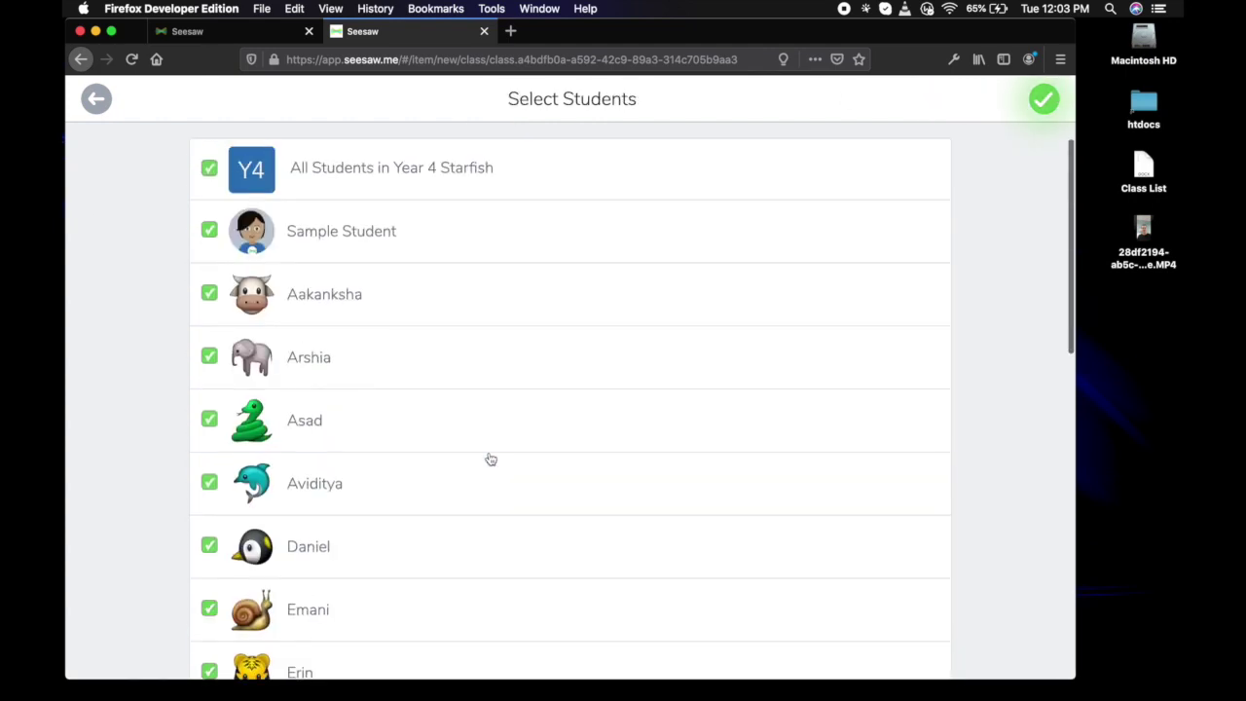
pyautogui.click(1048, 101)
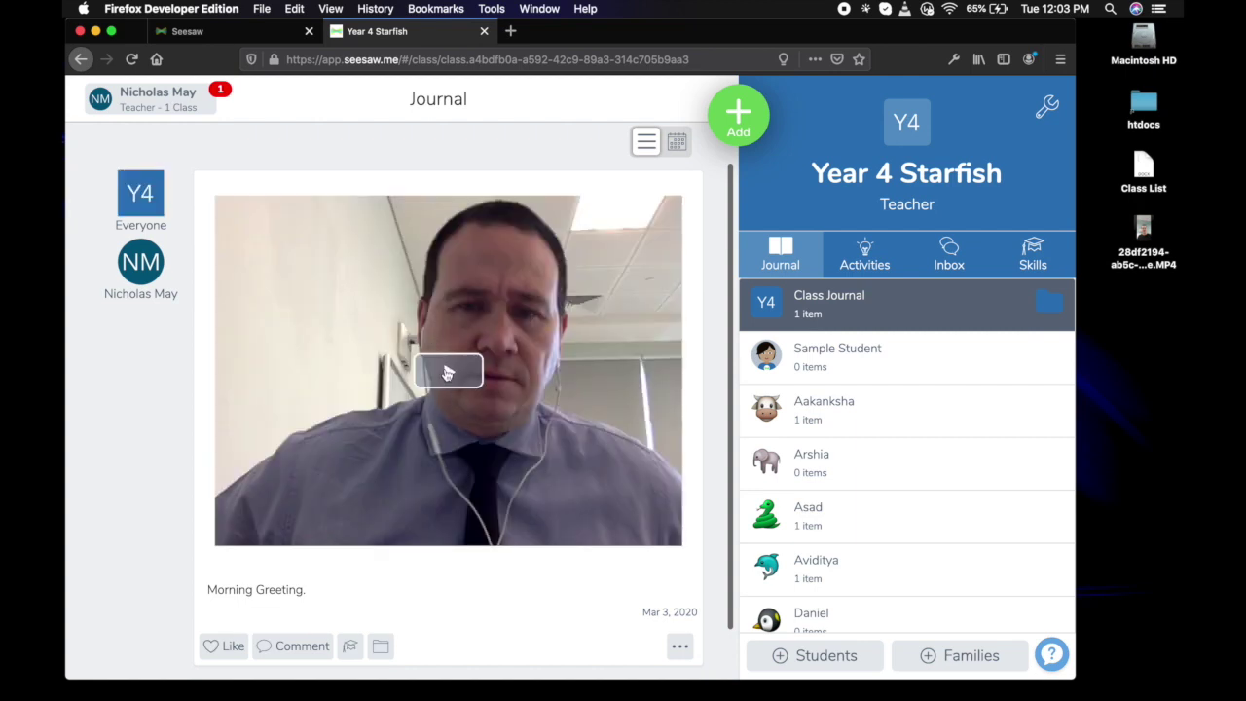
pyautogui.scroll(-1, 390, 487)
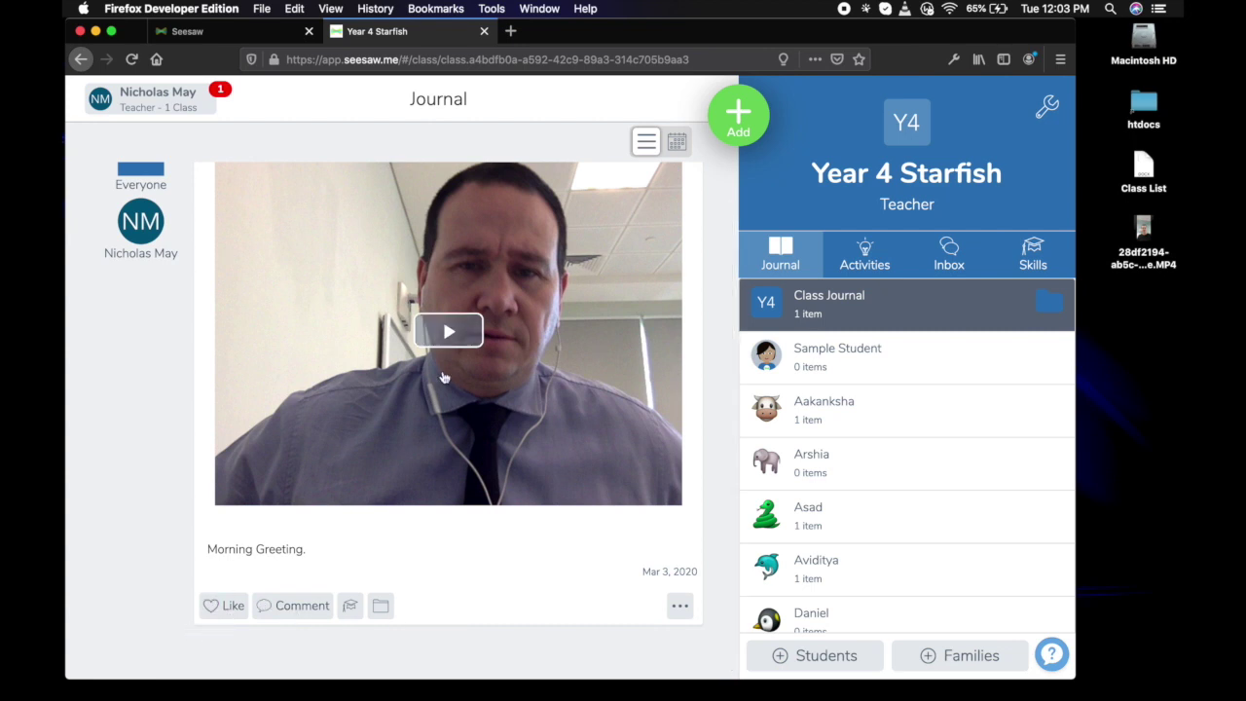
pyautogui.scroll(1, 508, 290)
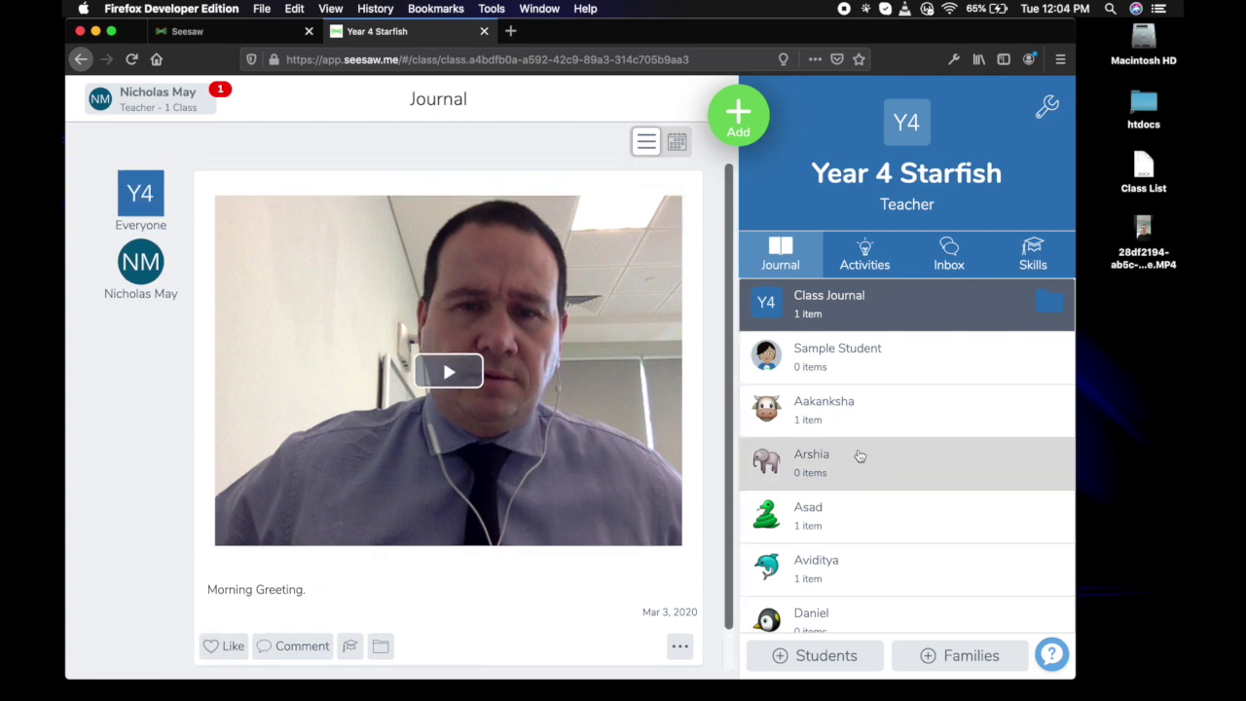
pyautogui.scroll(-2, 942, 517)
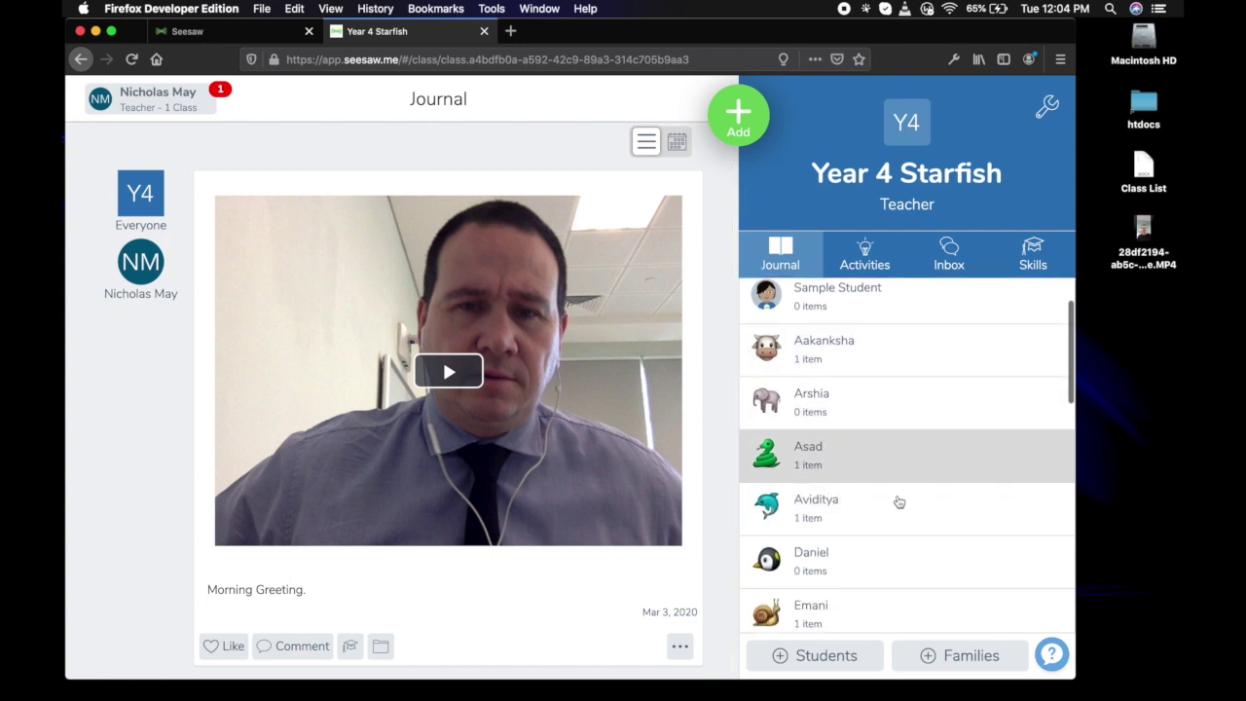
pyautogui.scroll(-5, 893, 492)
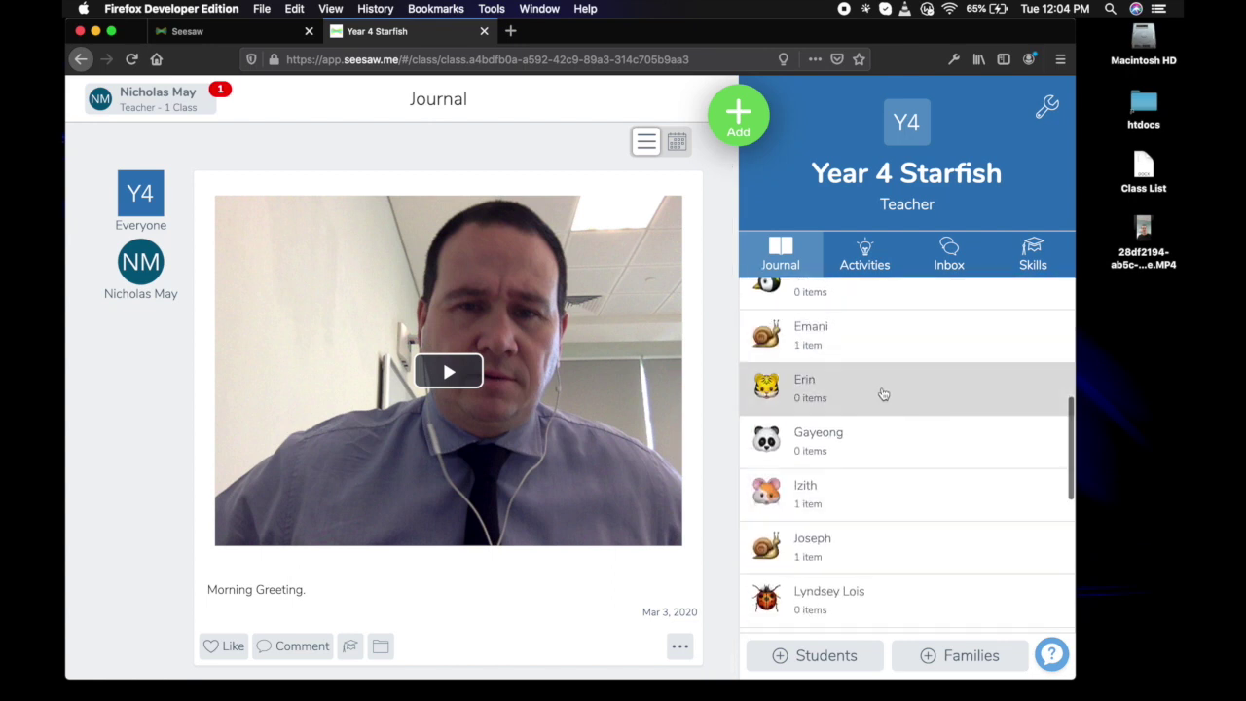
pyautogui.scroll(-3, 878, 532)
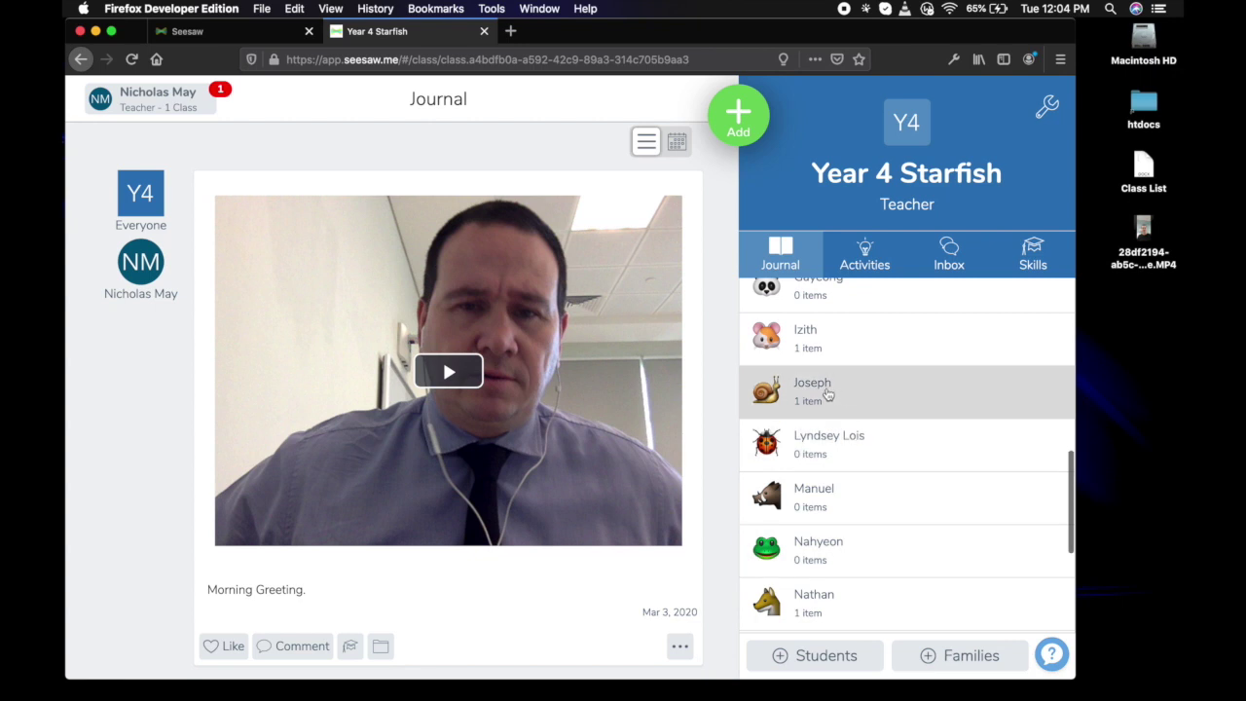
pyautogui.scroll(-4, 876, 464)
pyautogui.scroll(-1, 876, 464)
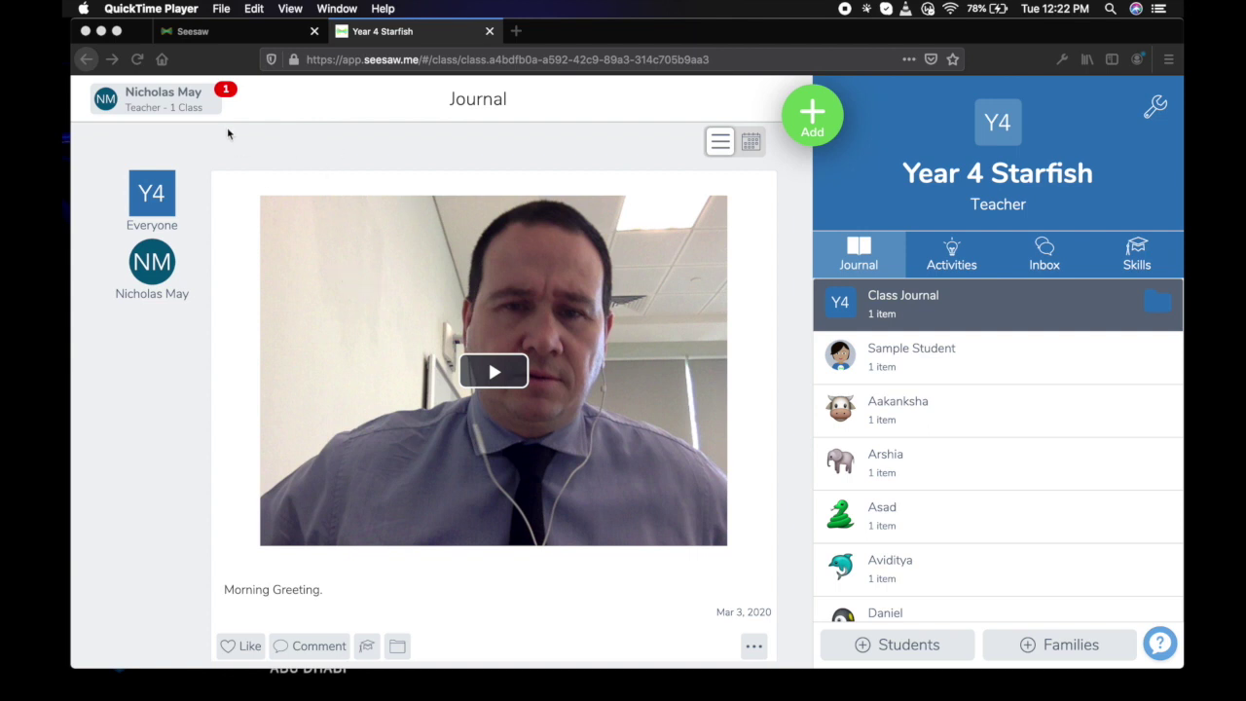
# Sign out of the teacher account through the account options and confirm.
pyautogui.click(192, 105)
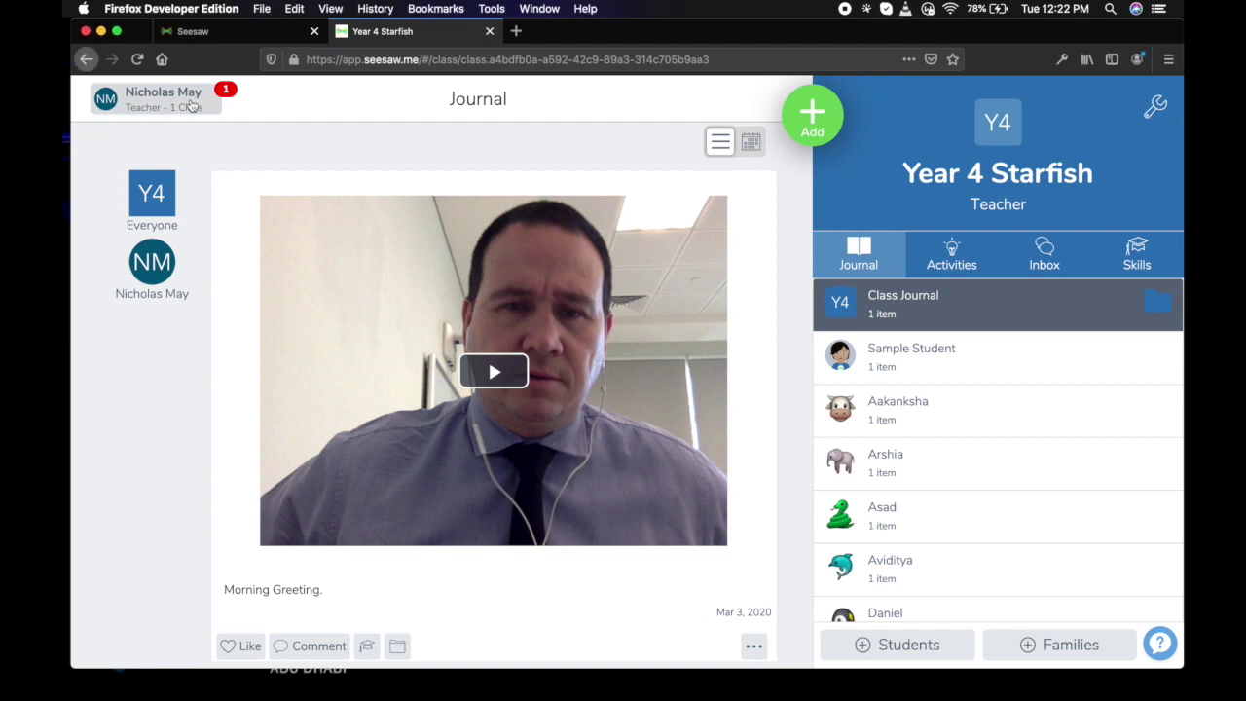
pyautogui.click(193, 105)
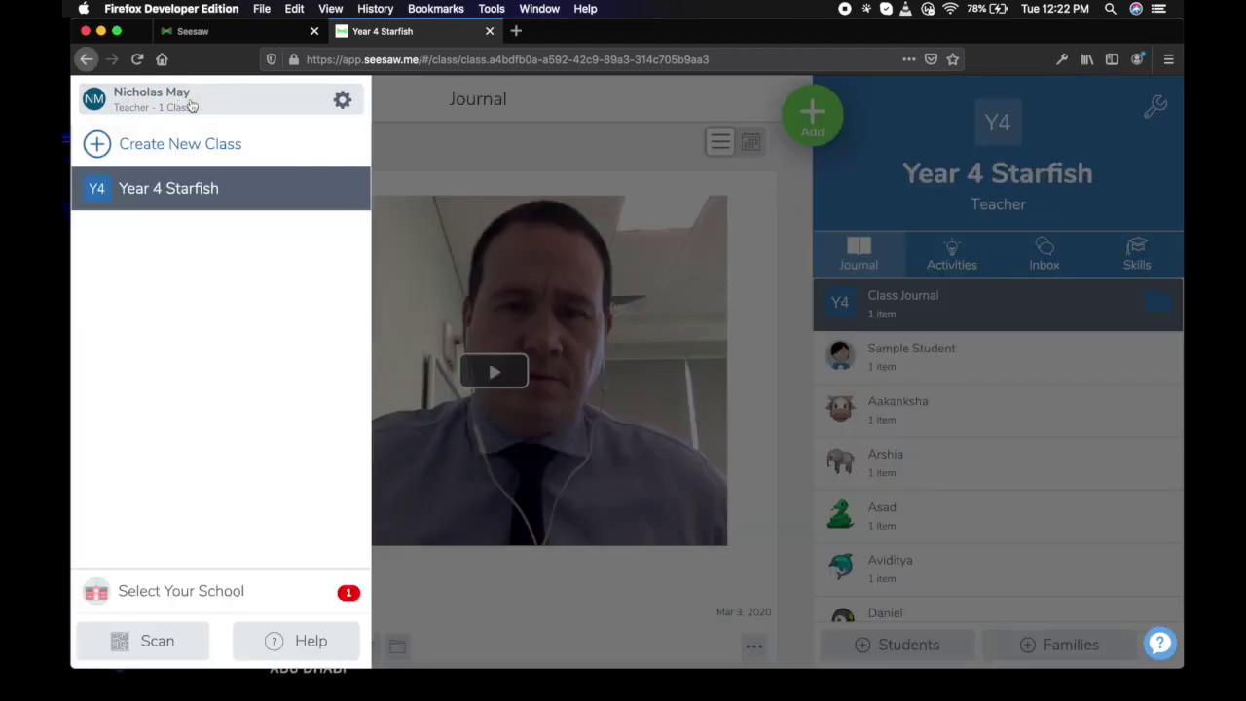
pyautogui.click(343, 103)
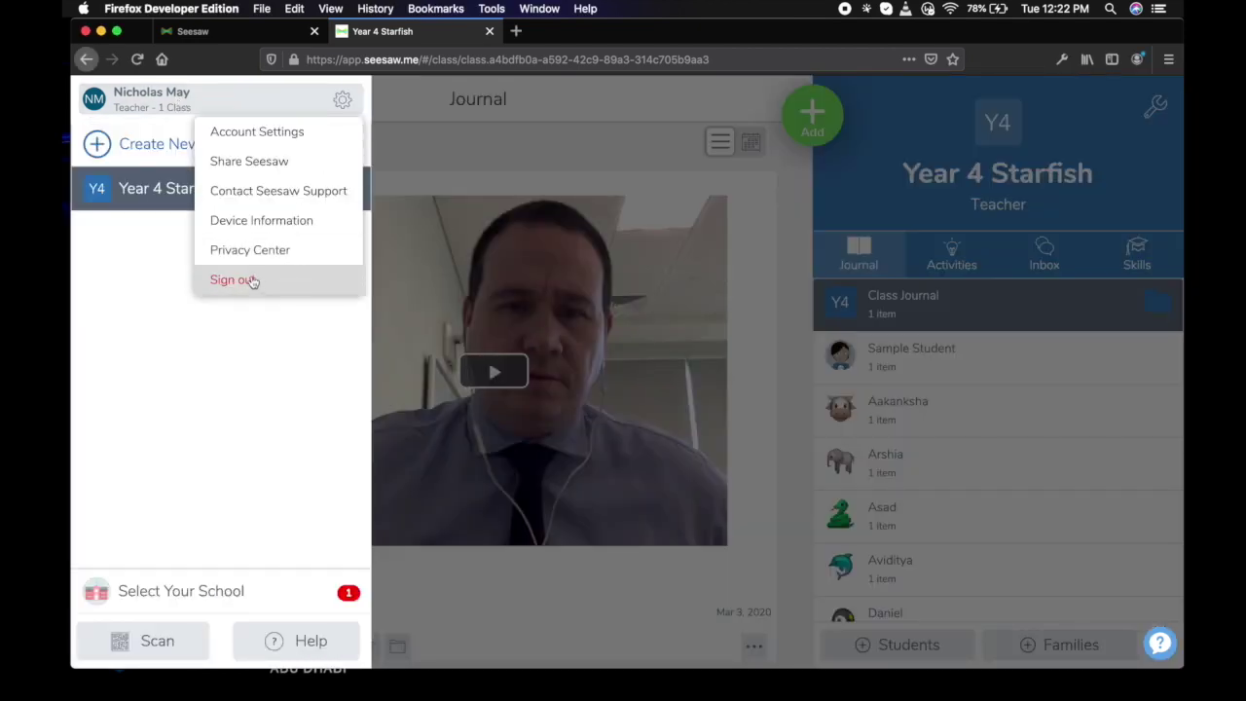
pyautogui.click(250, 280)
pyautogui.click(715, 355)
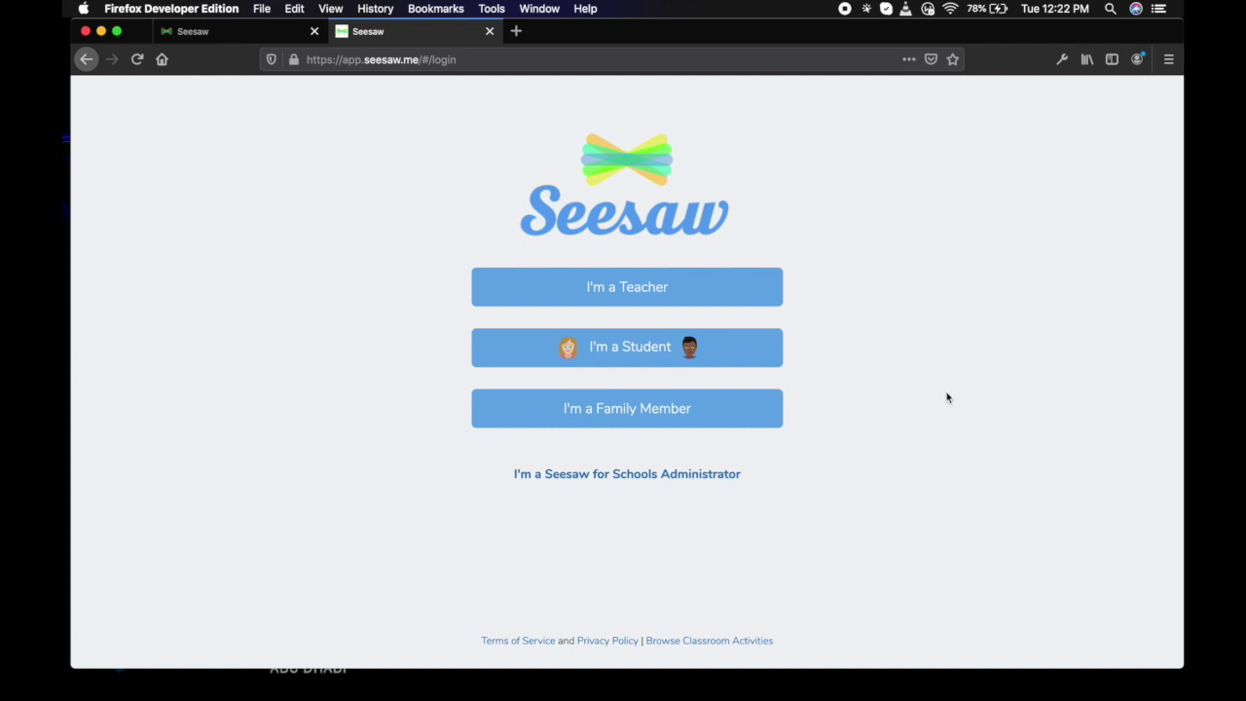
# Sign in as a student by scanning the class code and choosing the snail-avatar student.
pyautogui.click(643, 350)
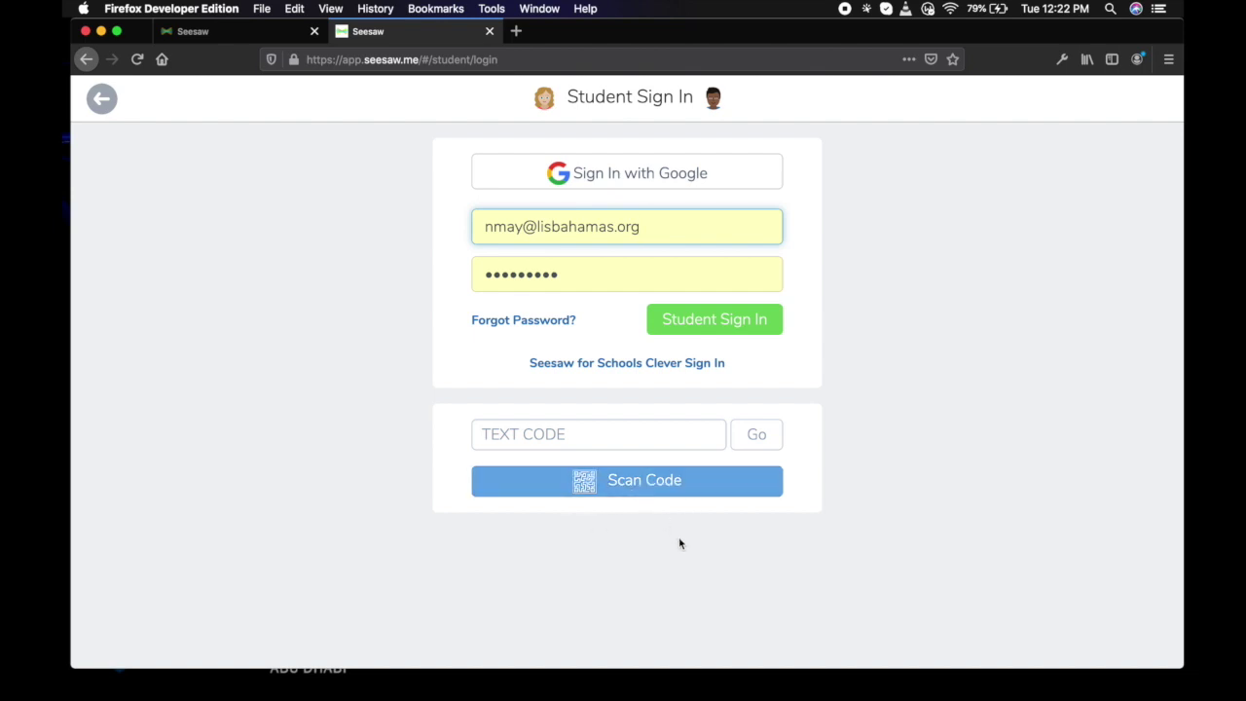
pyautogui.click(670, 487)
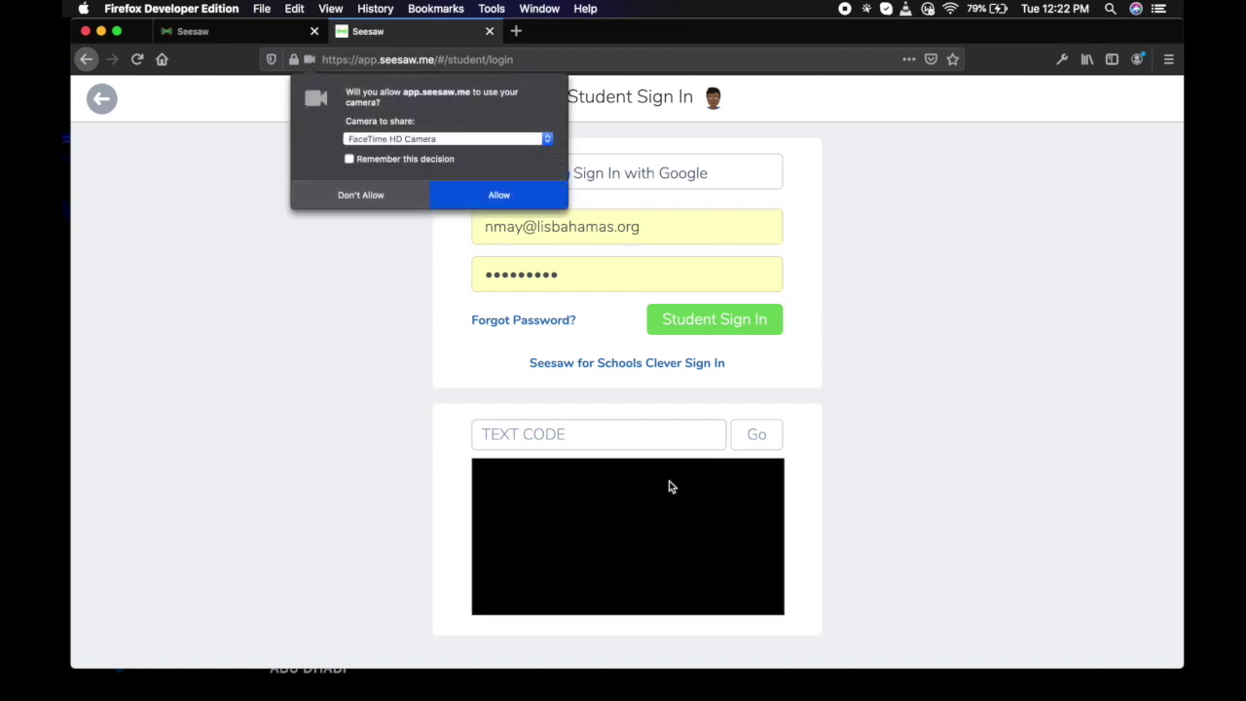
pyautogui.click(506, 196)
pyautogui.scroll(-2, 853, 364)
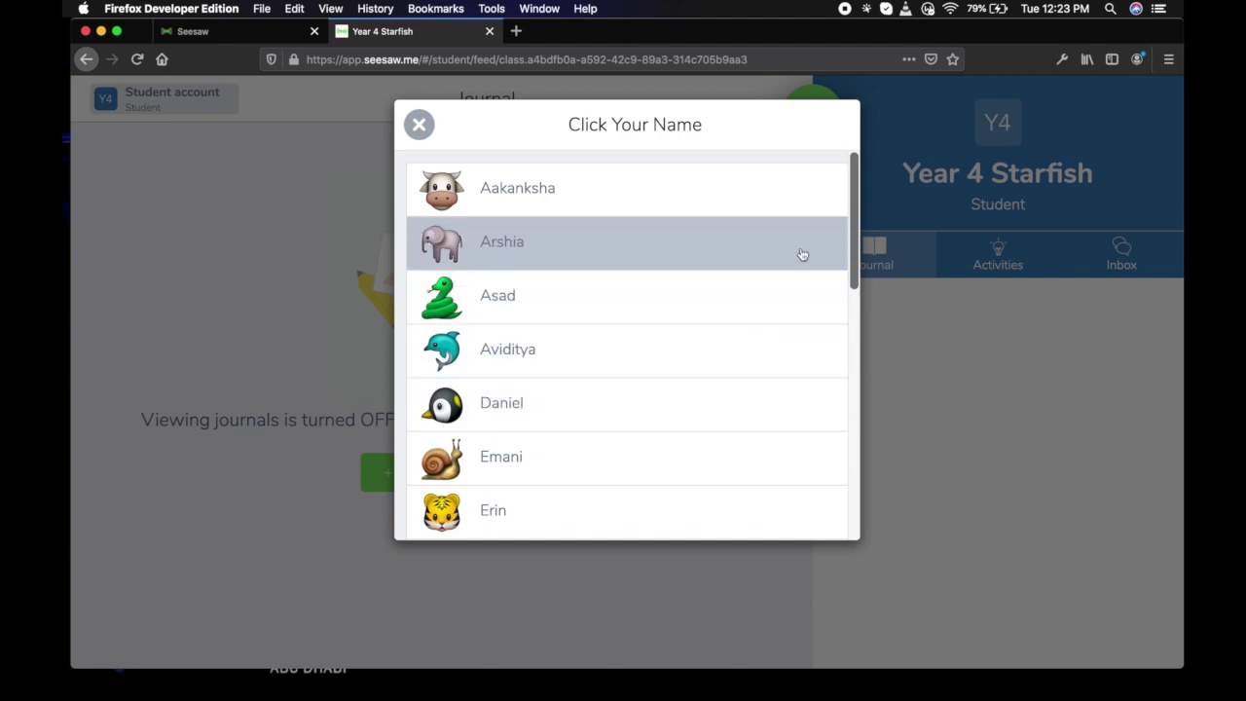
pyautogui.moveTo(852, 240); pyautogui.dragTo(875, 396)
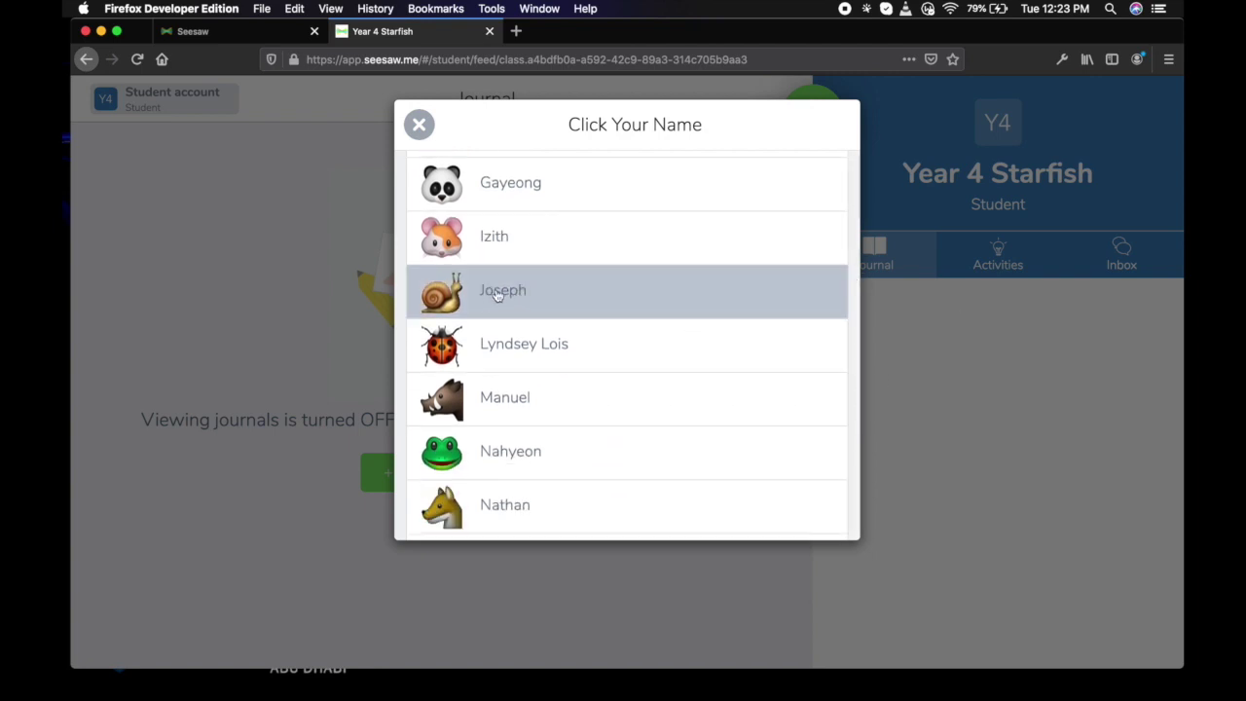
pyautogui.click(497, 295)
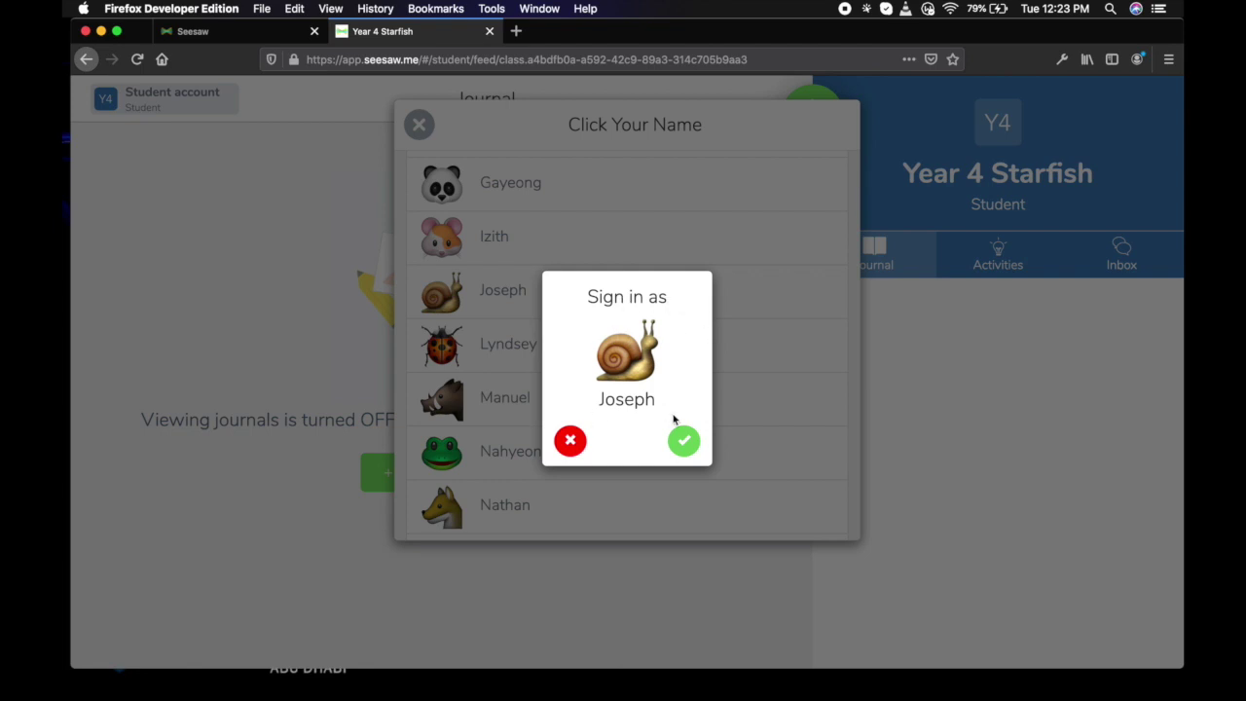
pyautogui.click(684, 443)
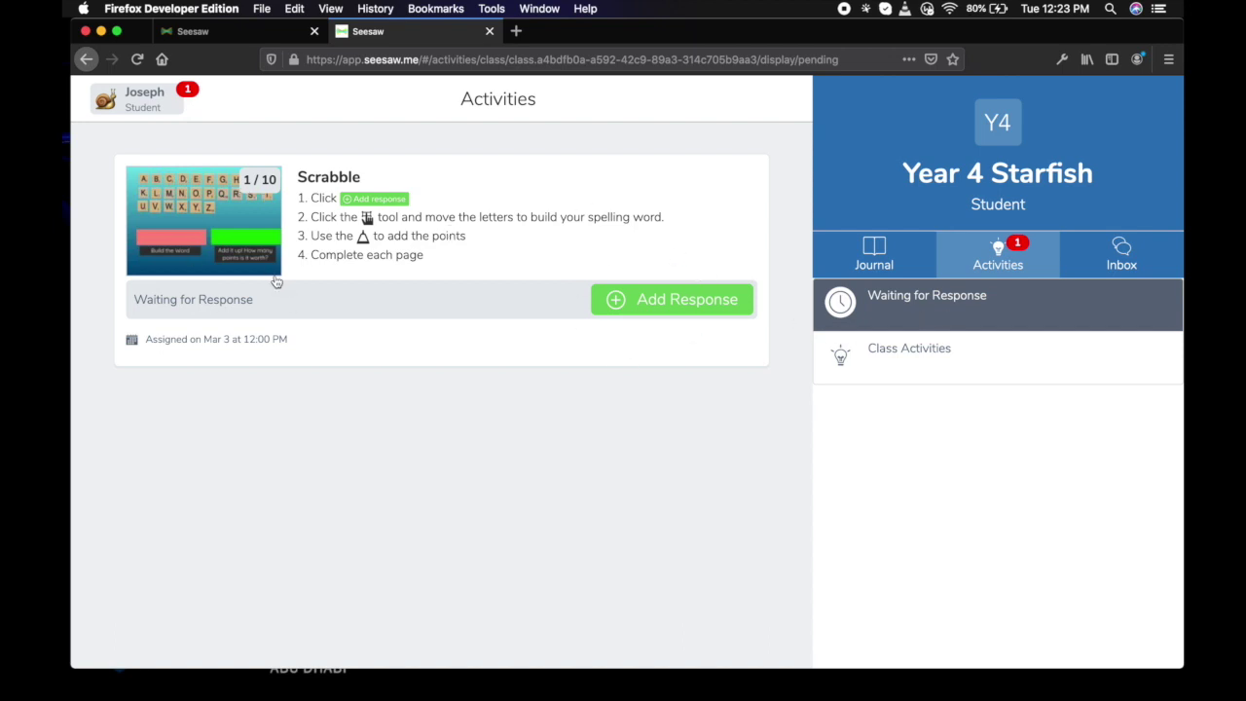
# In the student's Journal, play the Morning Greeting video, then pause it.
pyautogui.click(878, 256)
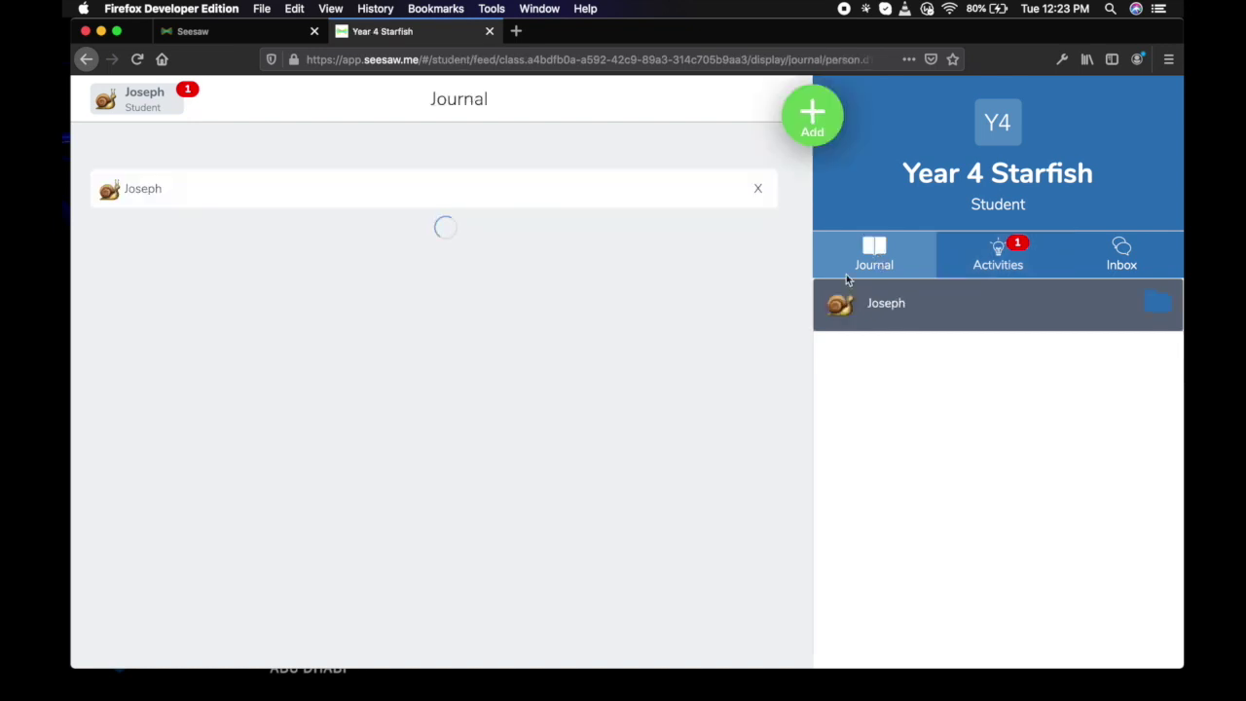
pyautogui.scroll(-2, 546, 424)
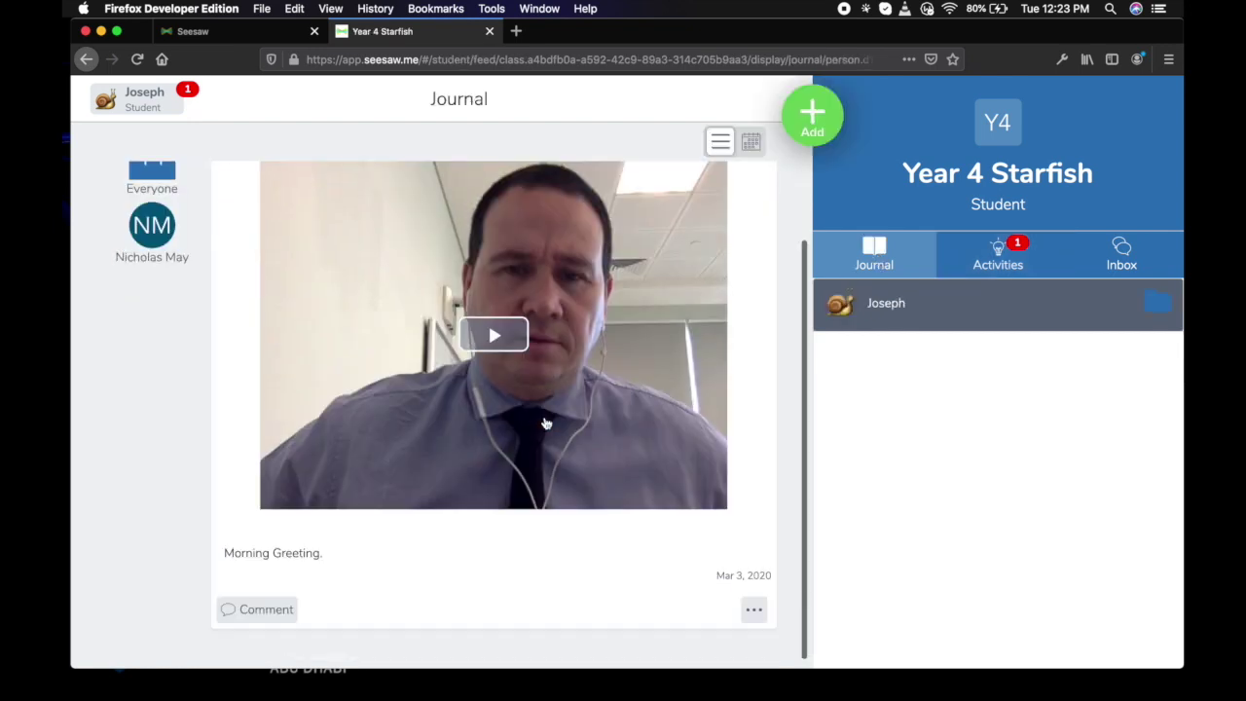
pyautogui.click(495, 334)
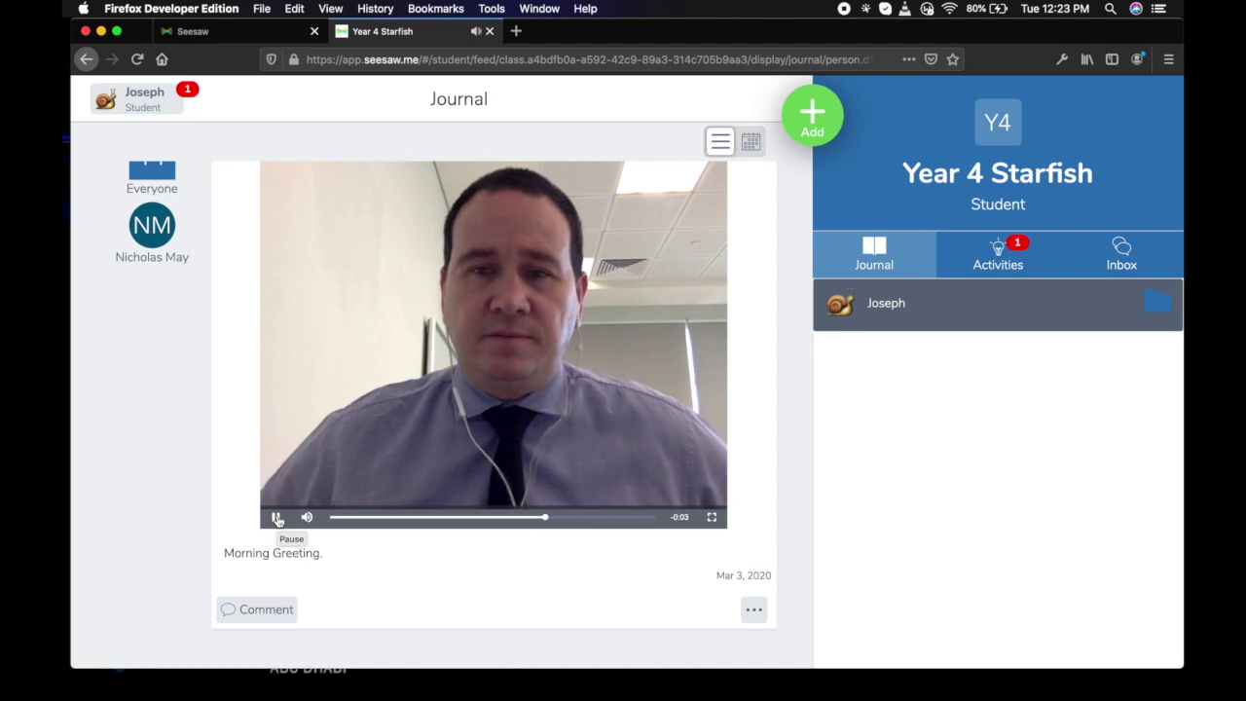
pyautogui.click(277, 517)
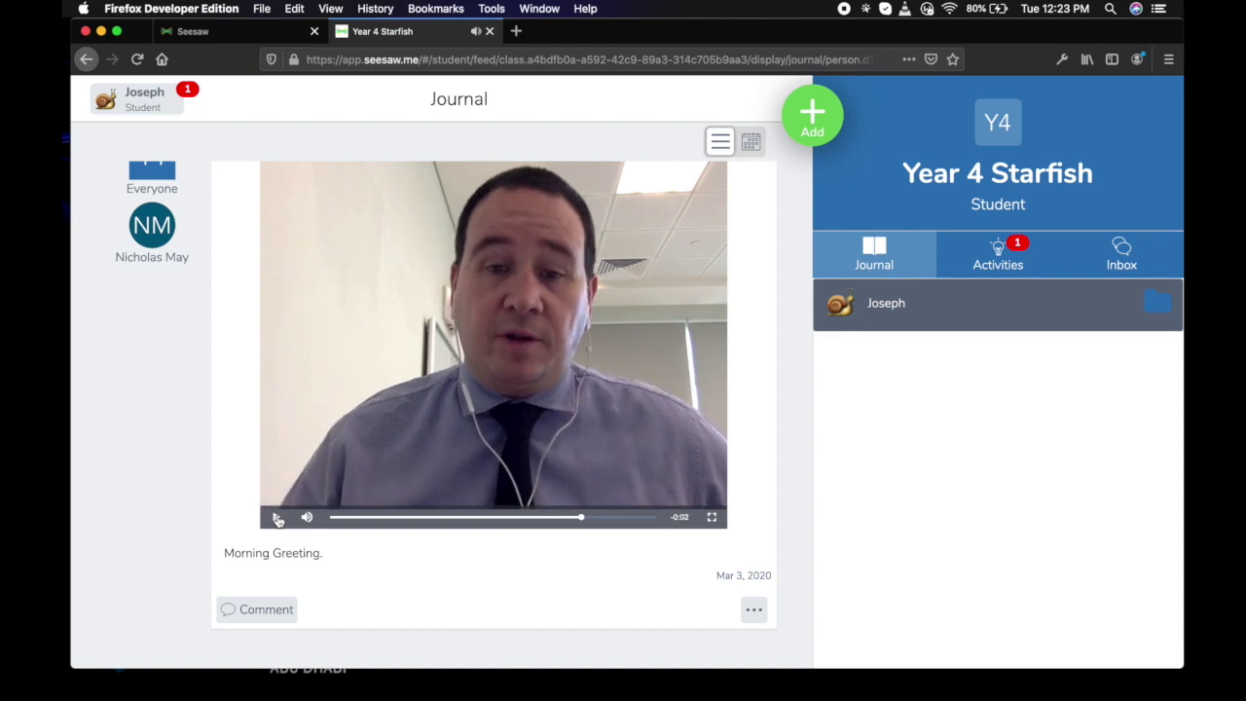
# Post a 'Hello' greeting comment on the video and return to Activities.
pyautogui.click(269, 610)
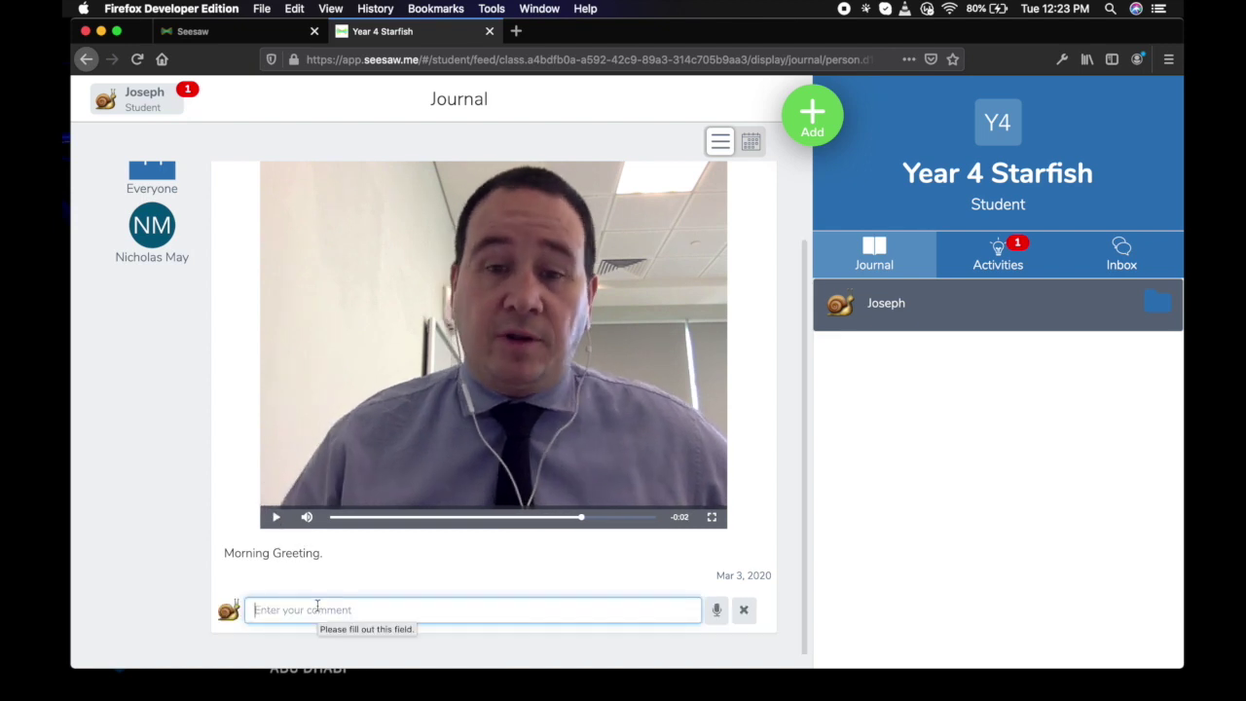
pyautogui.write('Hello Mr. Nick. This is fun.')
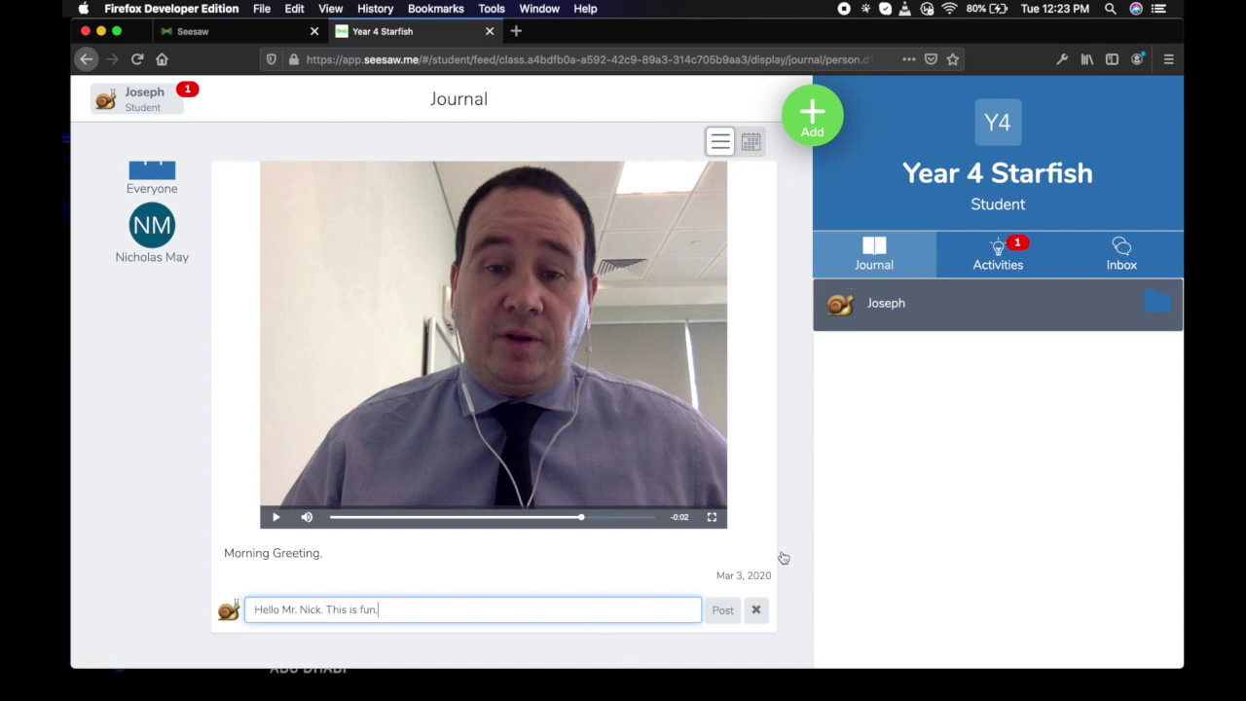
pyautogui.click(722, 609)
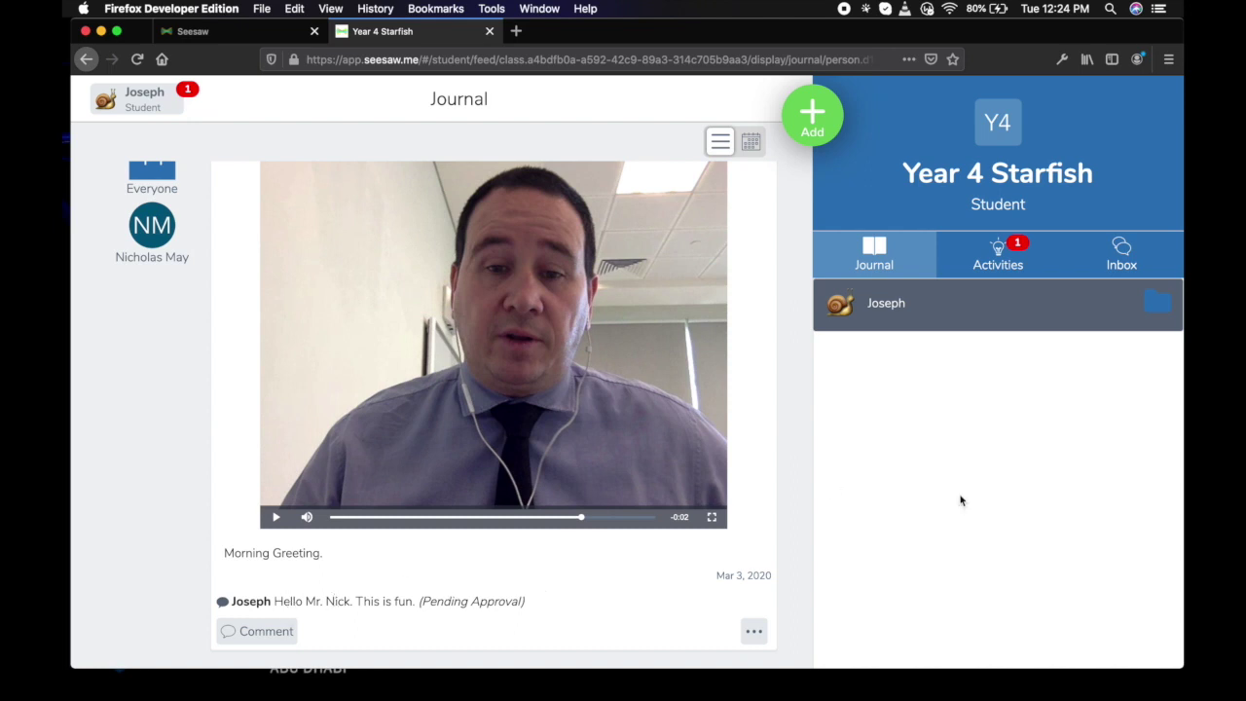
pyautogui.click(1002, 261)
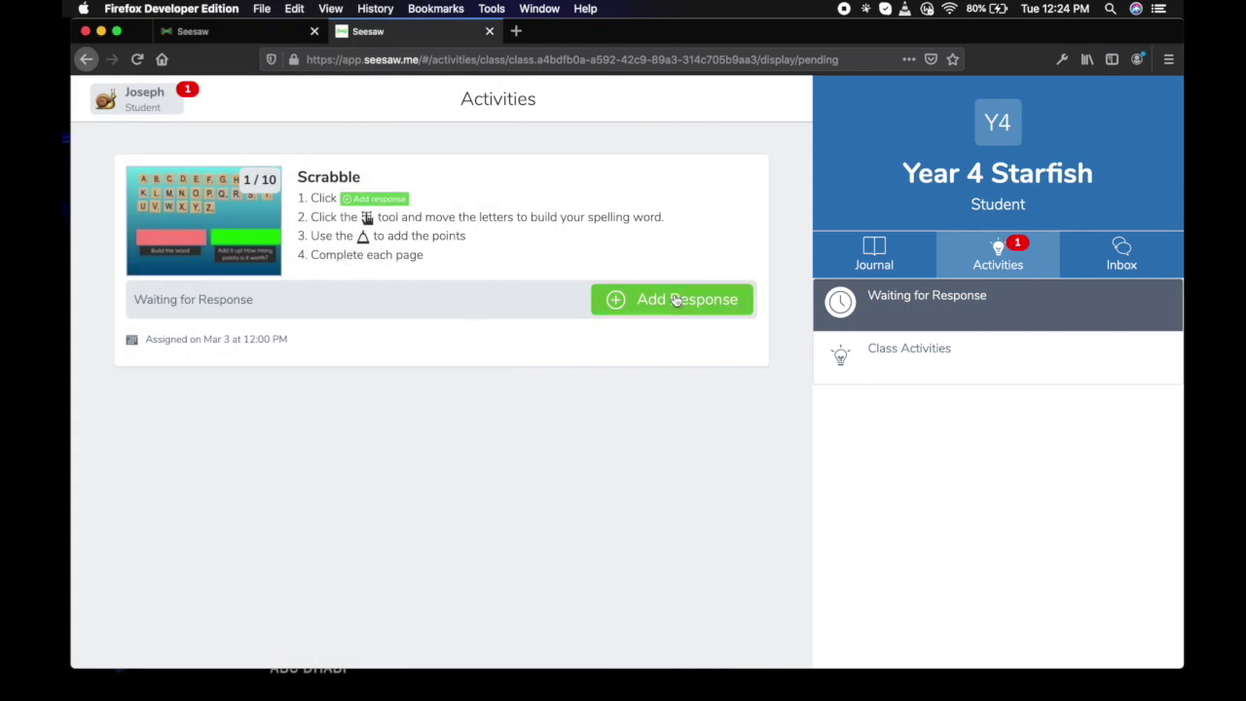
# Start a response to the Scrabble activity and drag D, O and G tiles into the red box to spell DOG.
pyautogui.click(674, 299)
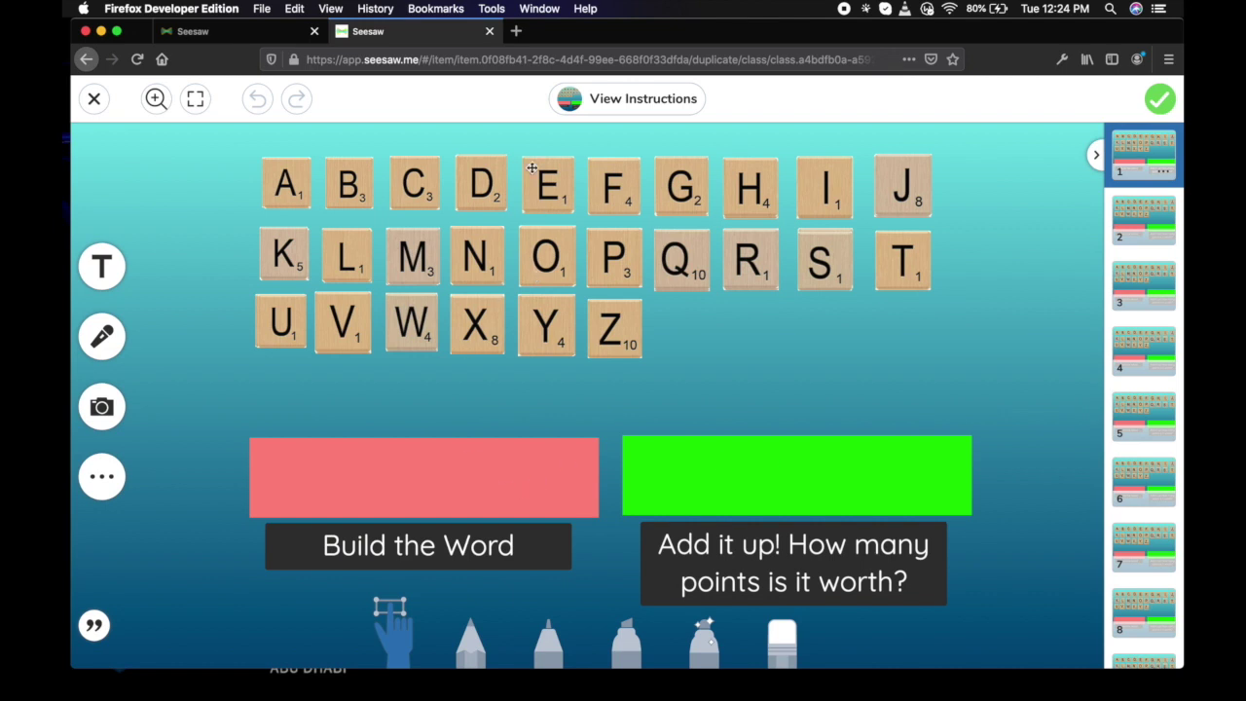
pyautogui.moveTo(482, 187); pyautogui.dragTo(316, 478)
pyautogui.moveTo(547, 258); pyautogui.dragTo(390, 476)
pyautogui.moveTo(697, 200); pyautogui.dragTo(486, 490)
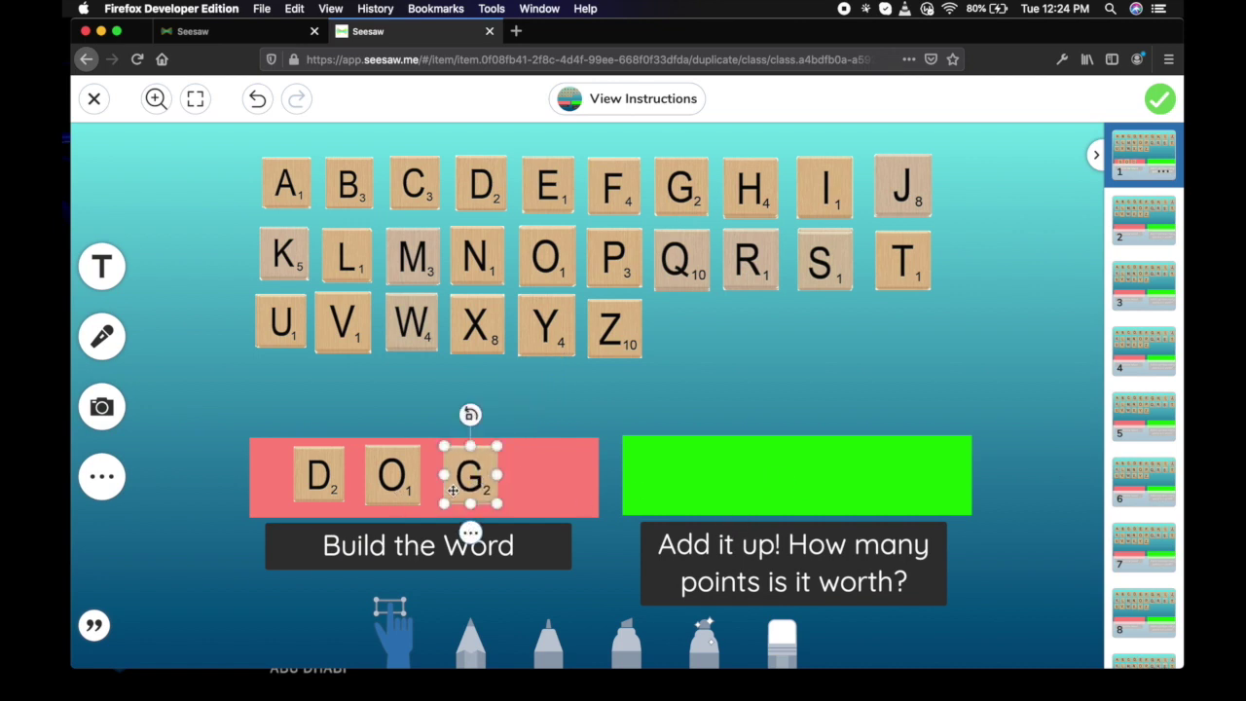
# Add a text box reading 5 in the green points box and submit the response.
pyautogui.click(757, 474)
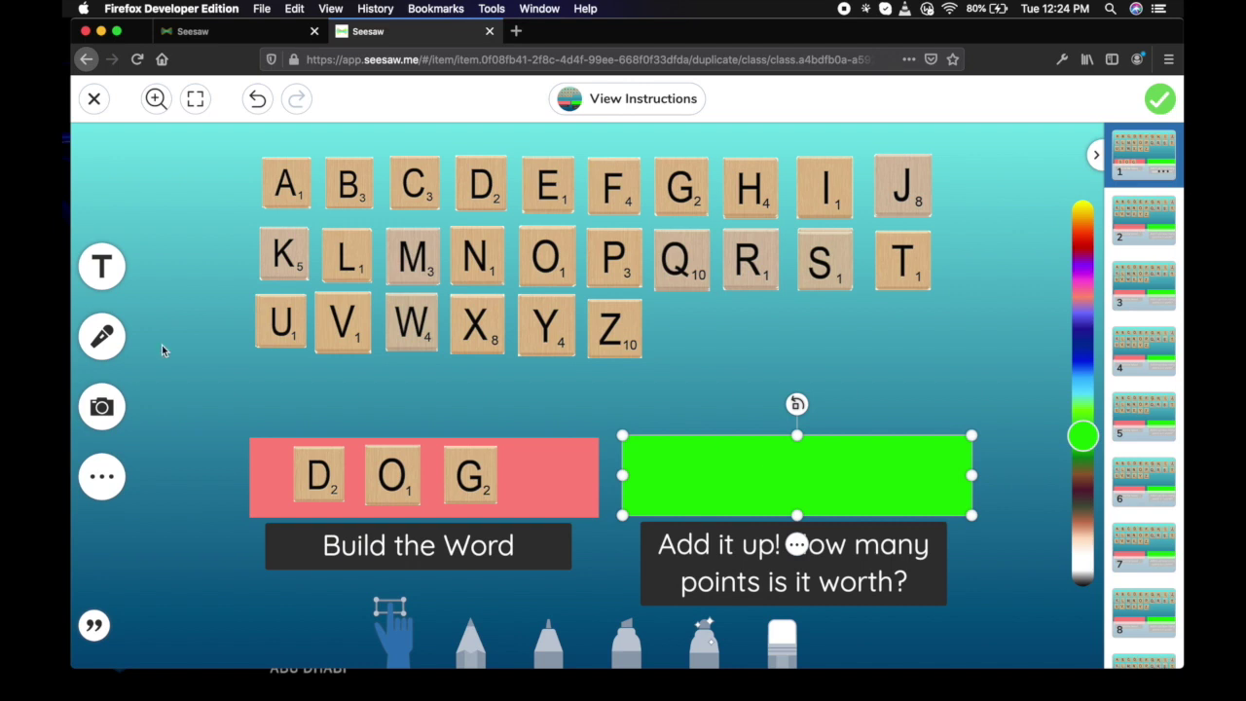
pyautogui.click(102, 265)
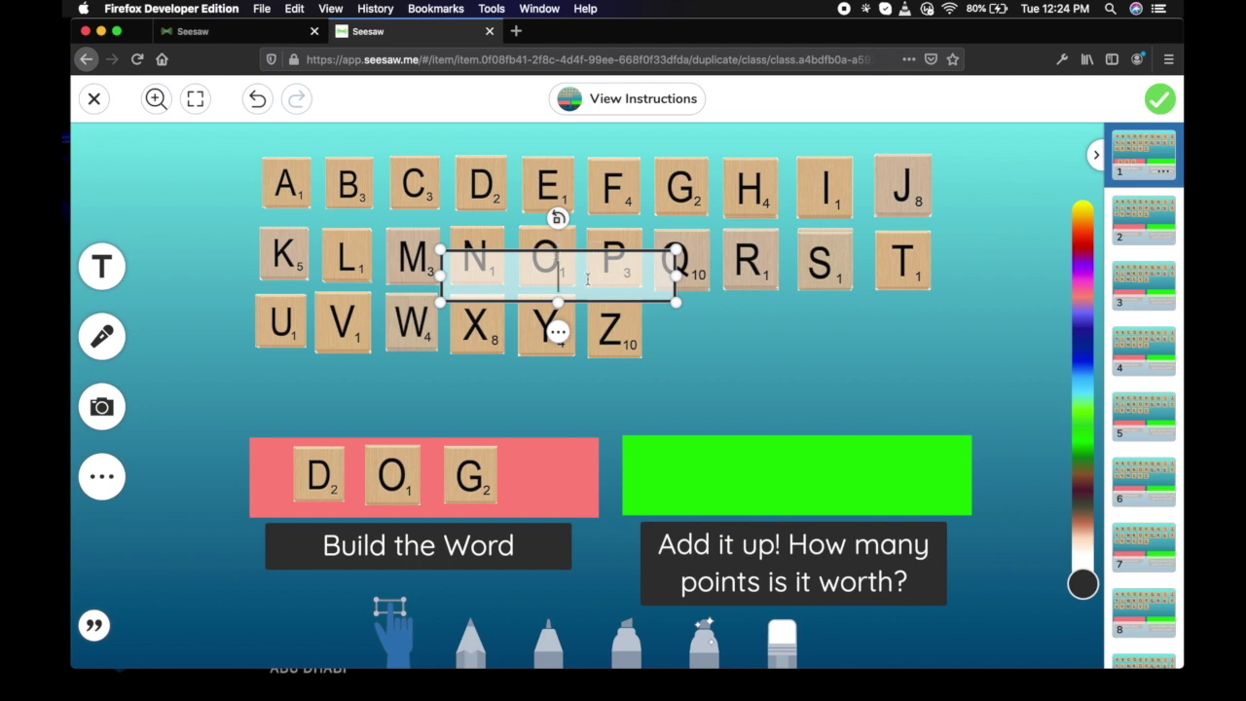
pyautogui.moveTo(582, 297); pyautogui.dragTo(784, 485)
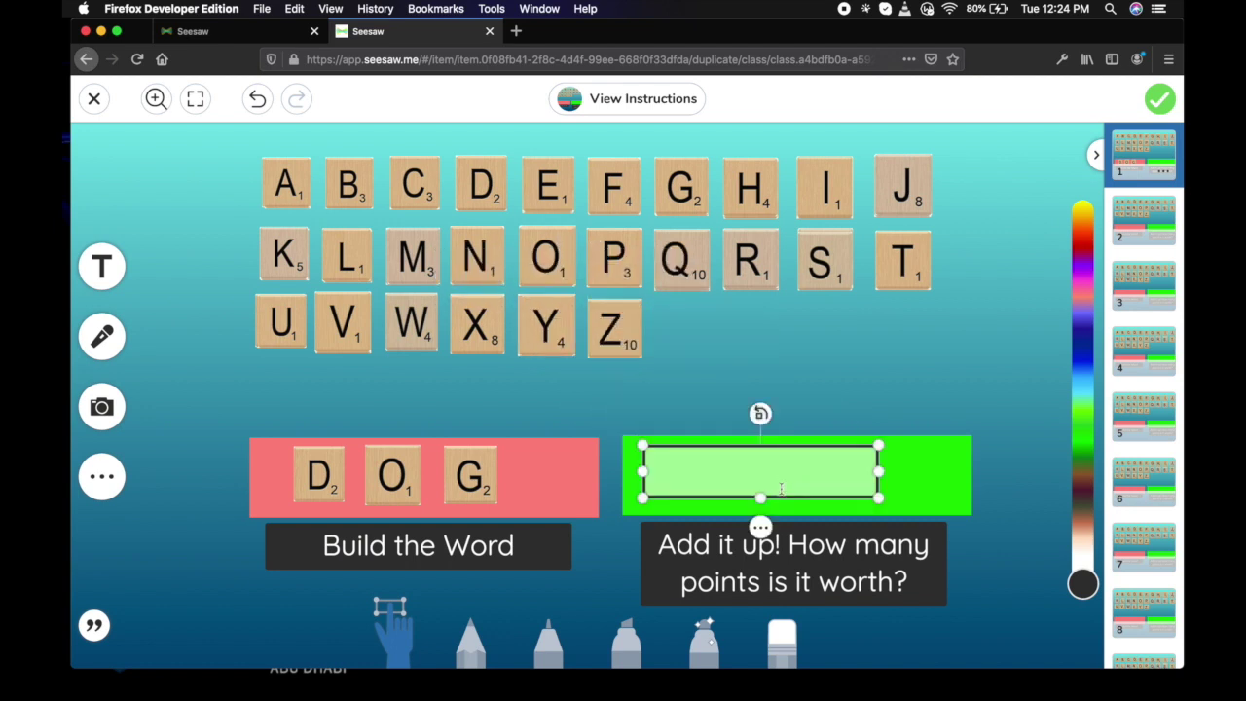
pyautogui.write('5')
pyautogui.click(1165, 105)
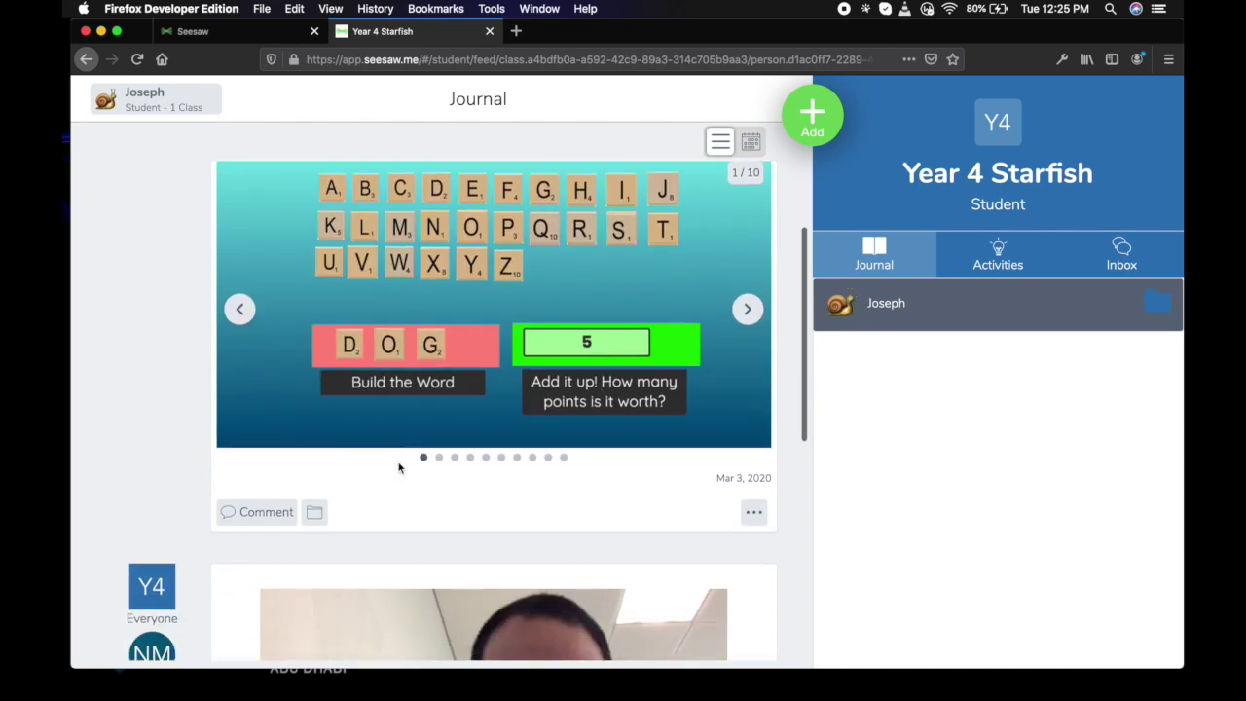
# Post the comment 'This was a great fun activity, can we please do more?' on the Scrabble post, fixing the spacing typo.
pyautogui.click(264, 510)
pyautogui.write('Thi swas a g')
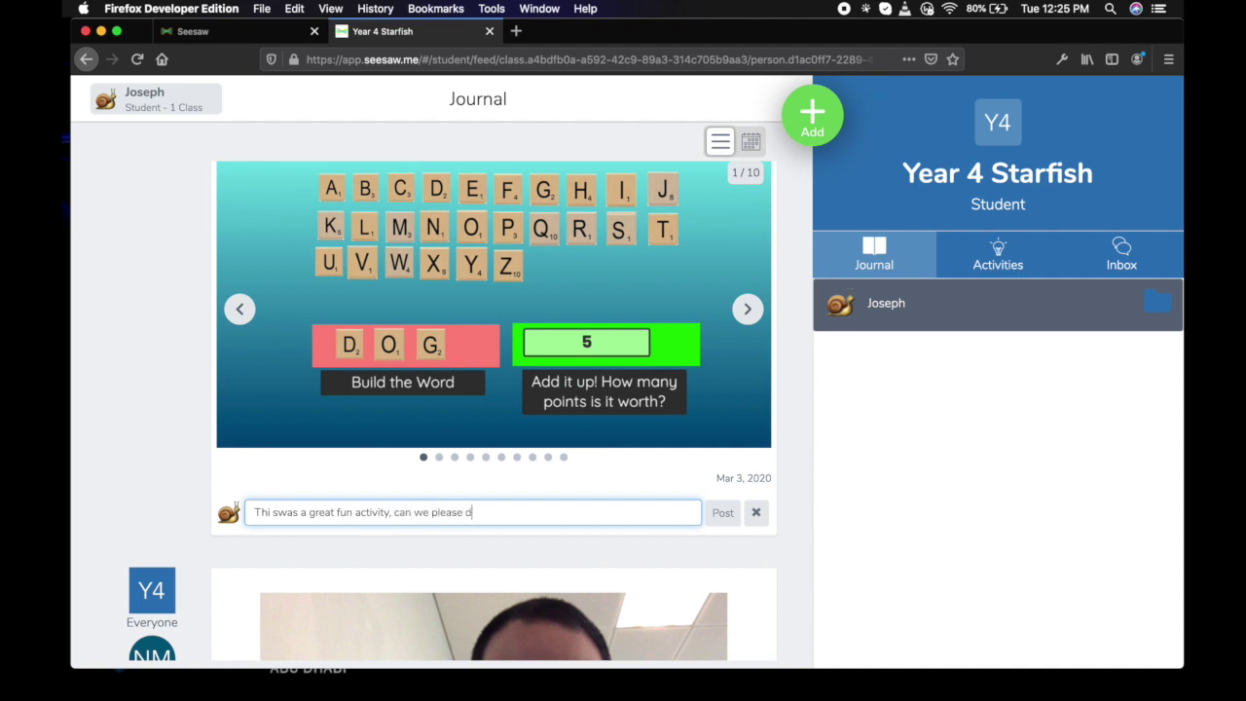
pyautogui.write('re')
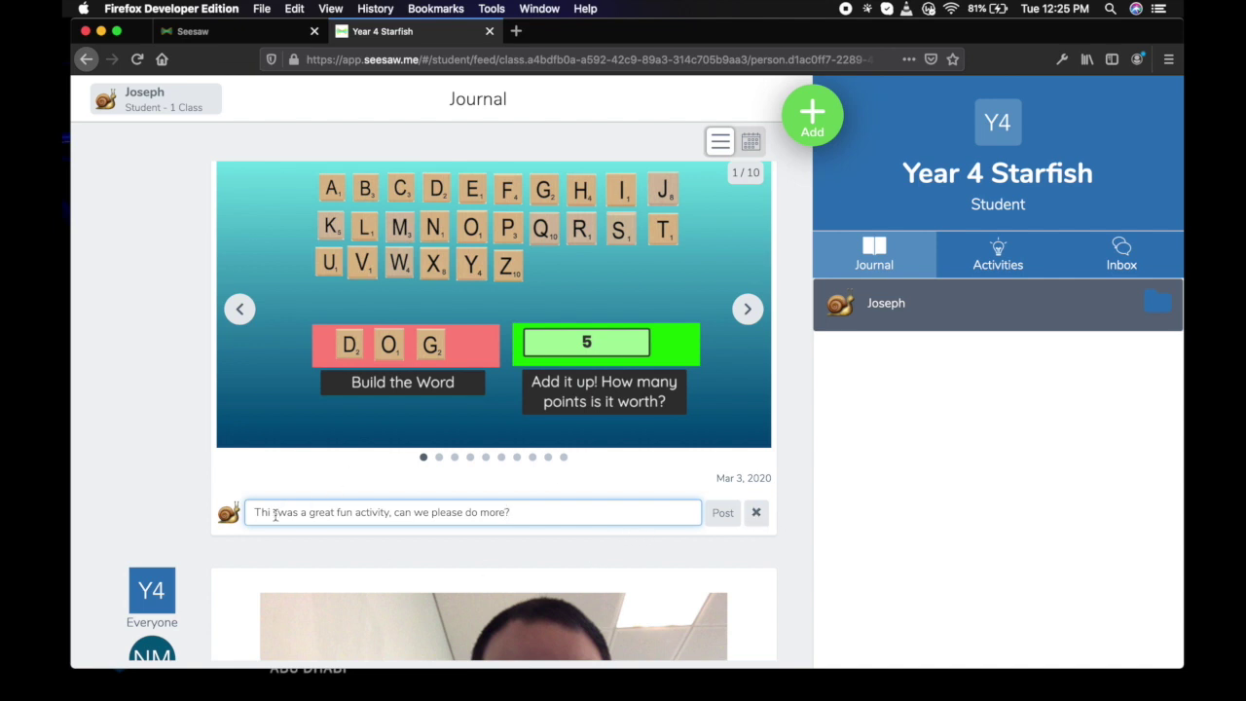
pyautogui.press('BackSpace')
pyautogui.press('Right')
pyautogui.click(721, 518)
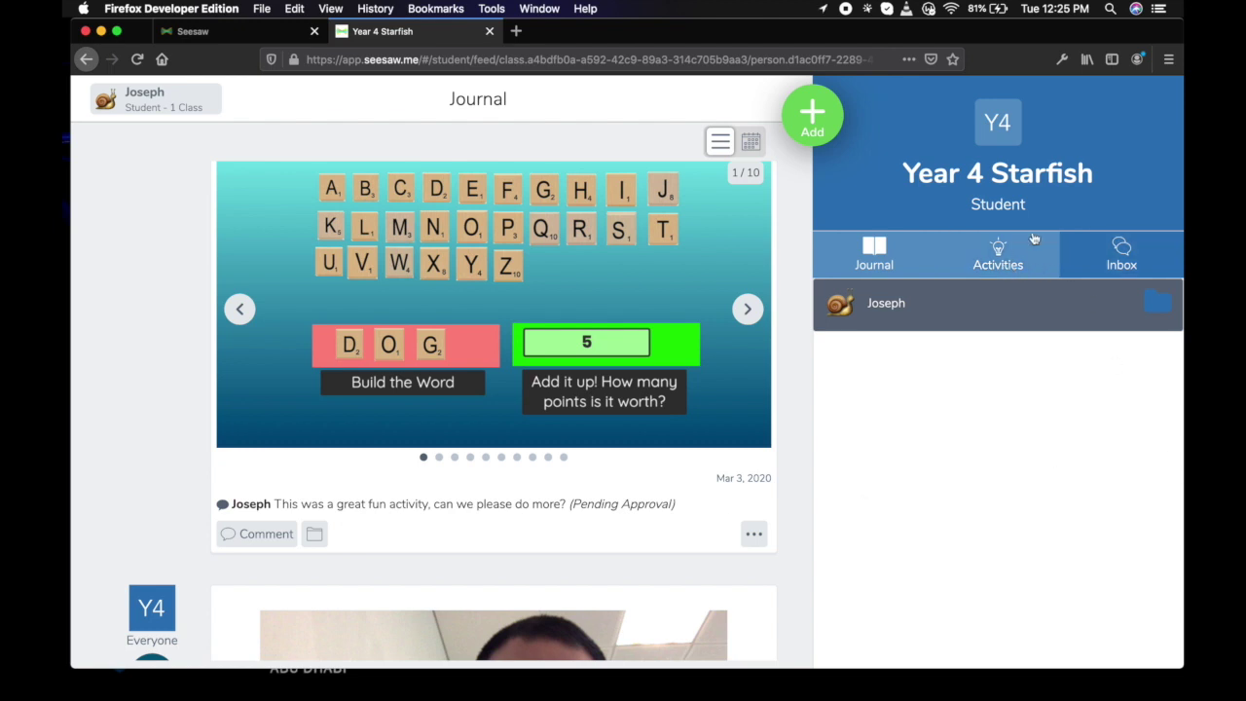
# Switch between Activities, the Journal and the Inbox to check the Scrabble post and any remaining work.
pyautogui.click(988, 261)
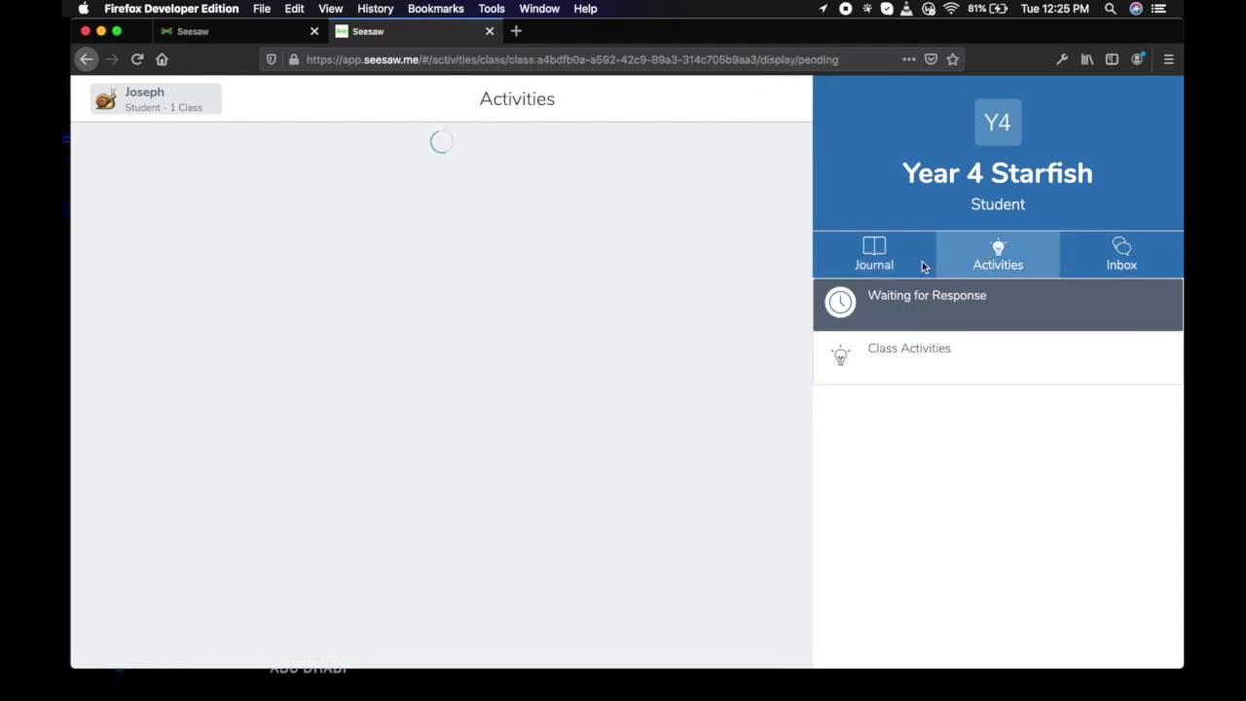
pyautogui.click(893, 261)
pyautogui.click(995, 257)
pyautogui.click(895, 249)
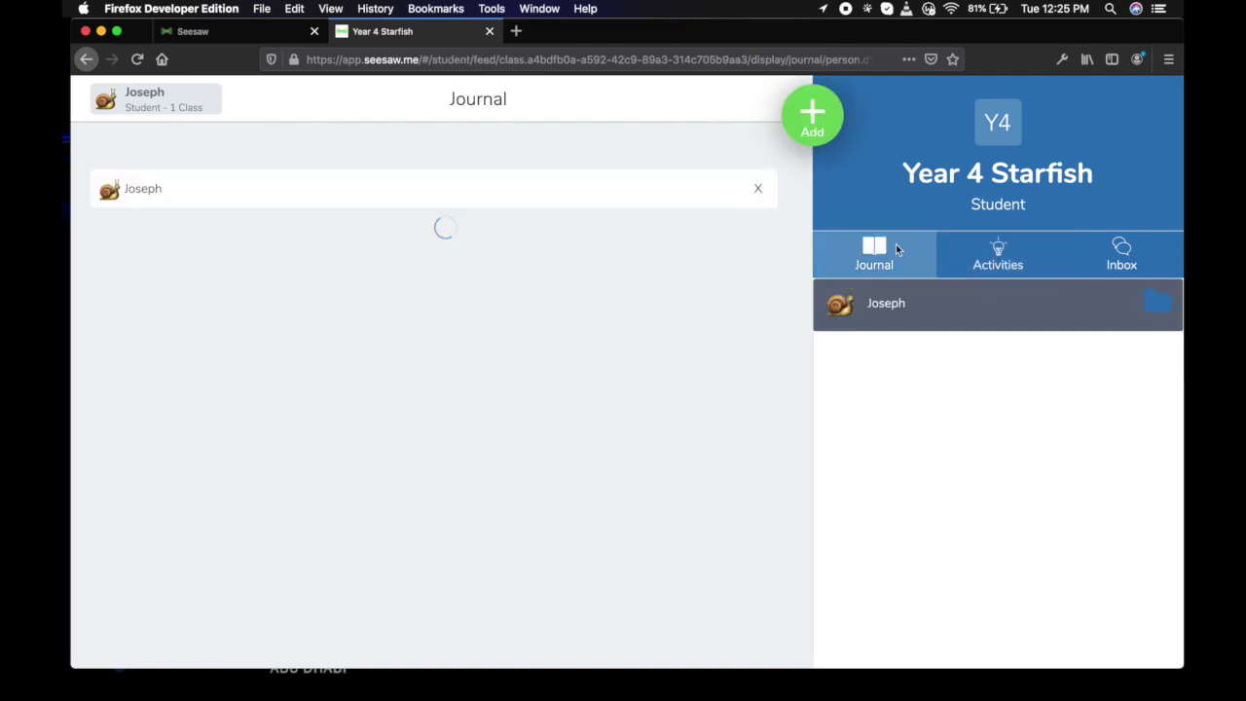
pyautogui.scroll(-10, 640, 467)
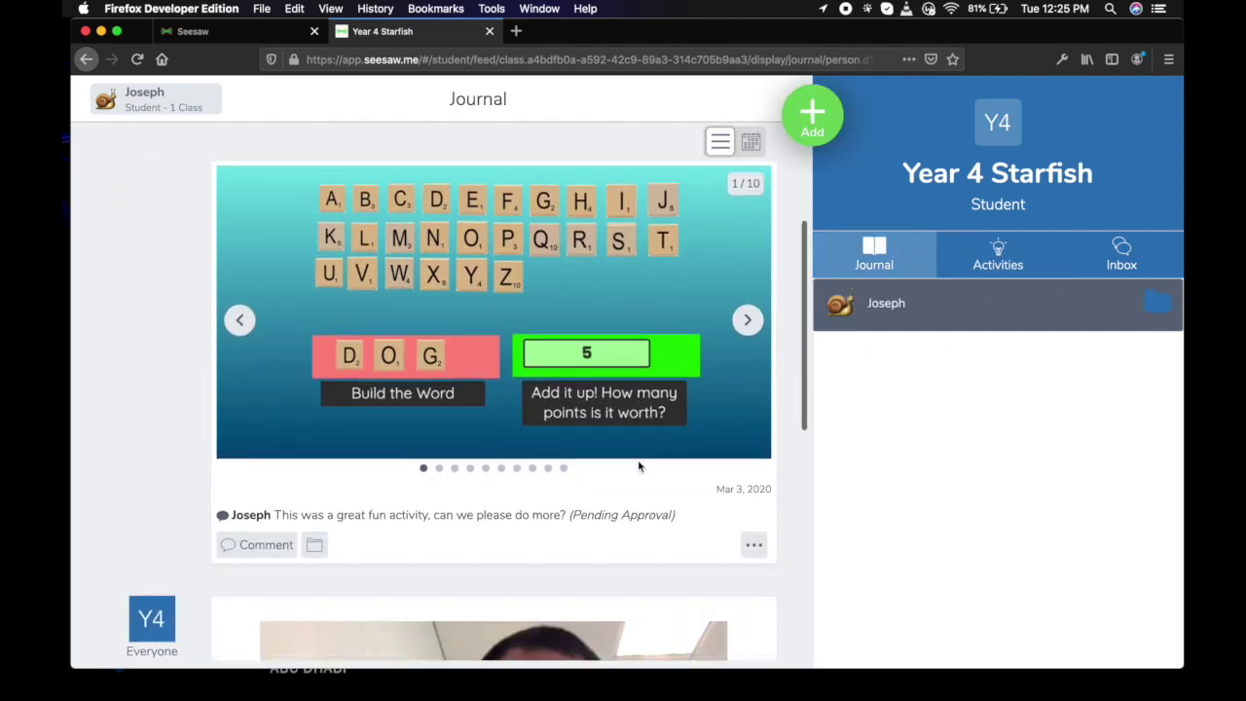
pyautogui.scroll(6, 640, 467)
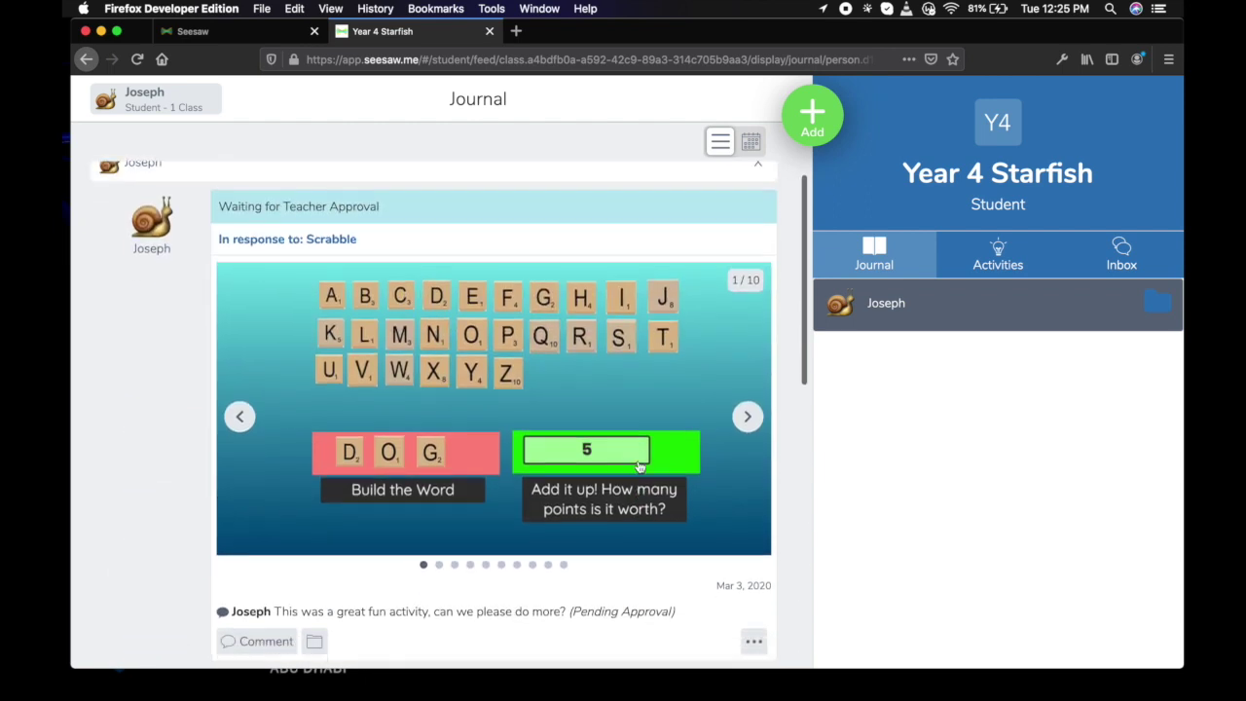
pyautogui.scroll(-1, 639, 467)
pyautogui.scroll(-4, 639, 467)
pyautogui.scroll(4, 638, 469)
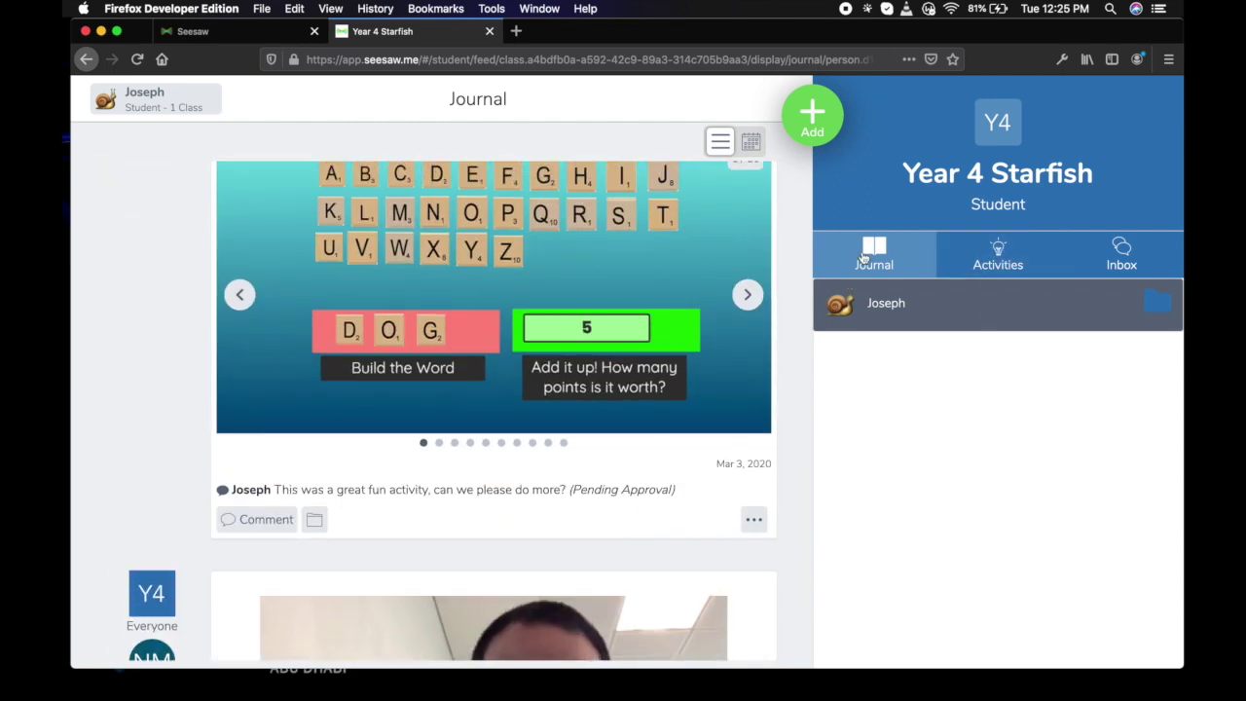
pyautogui.click(994, 260)
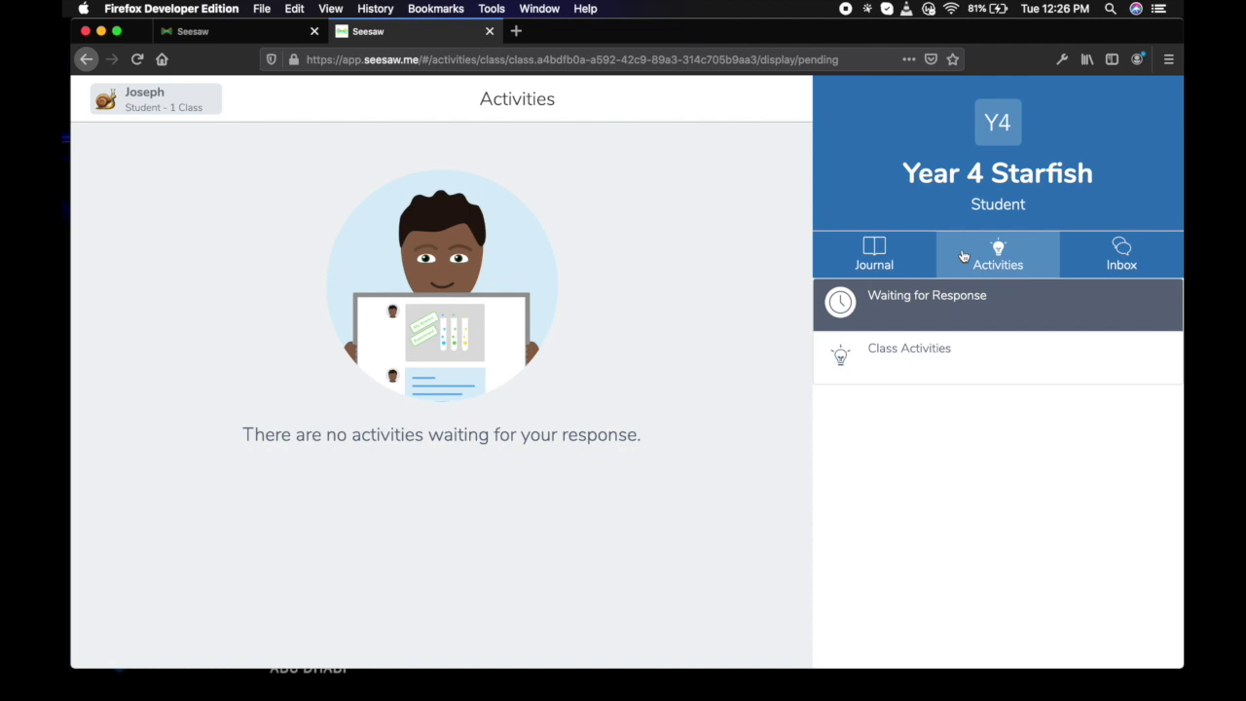
pyautogui.click(1122, 261)
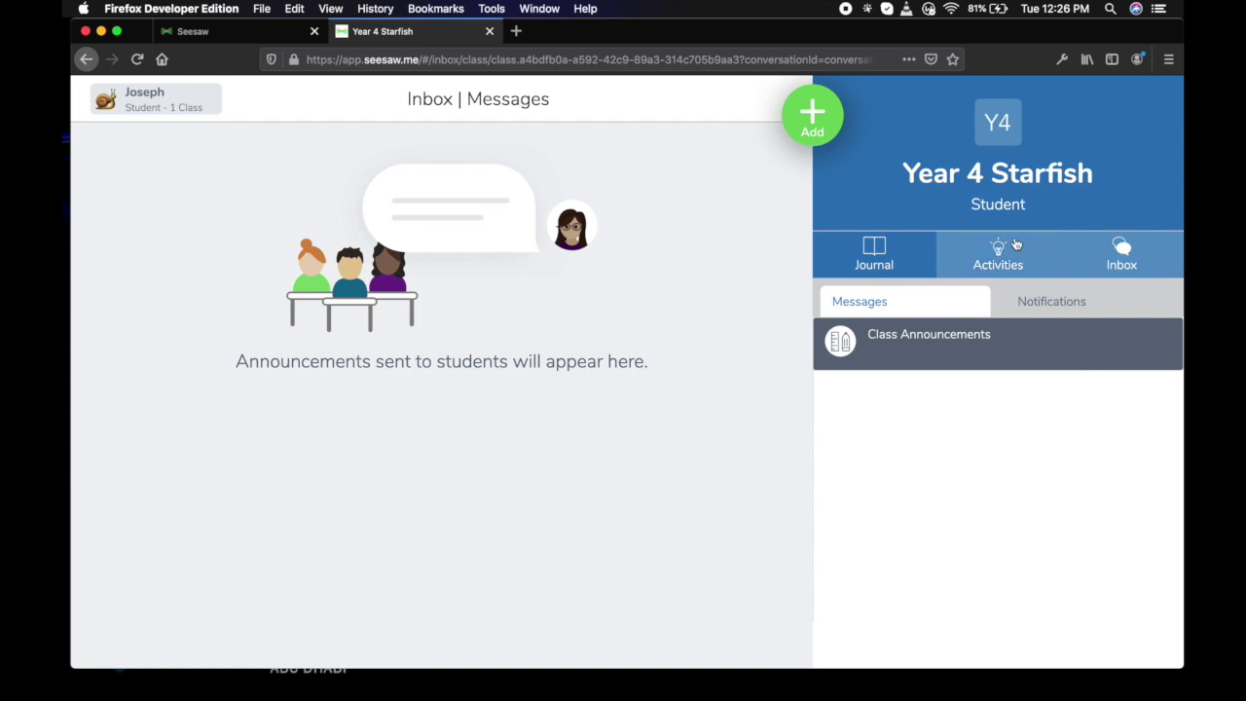
# Sign out of the student account through the account settings and confirm.
pyautogui.click(207, 109)
pyautogui.click(341, 101)
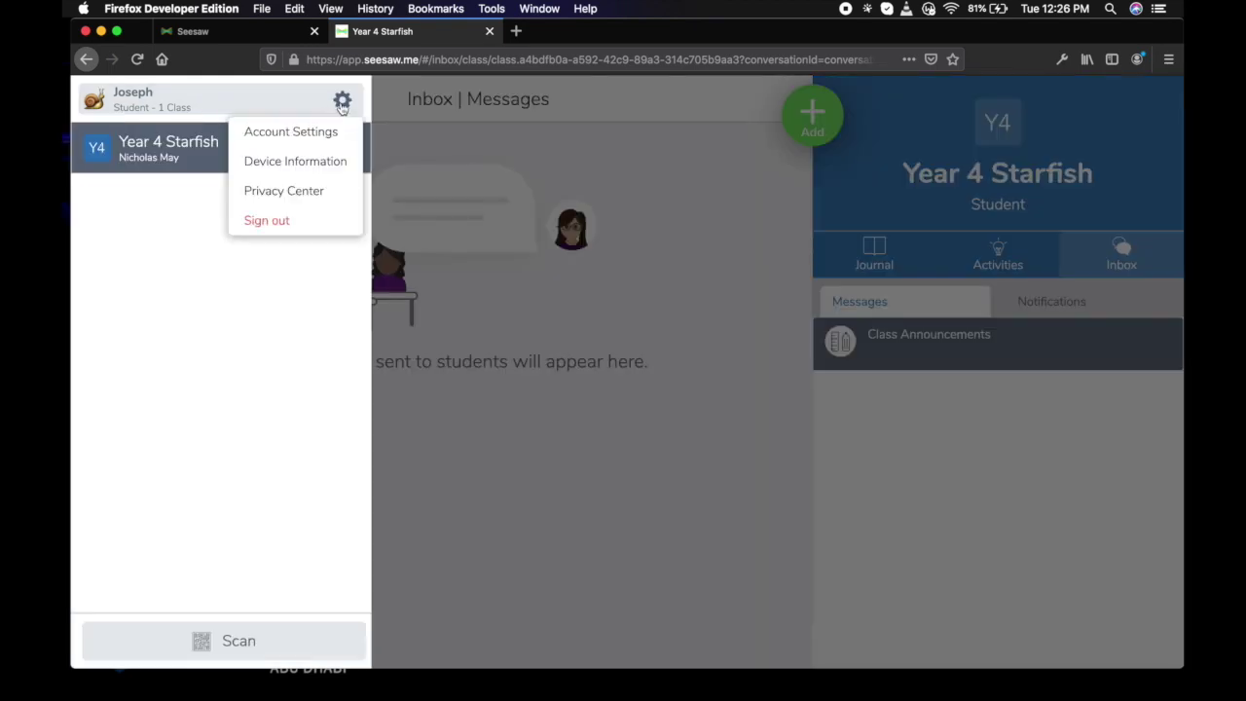
pyautogui.click(267, 221)
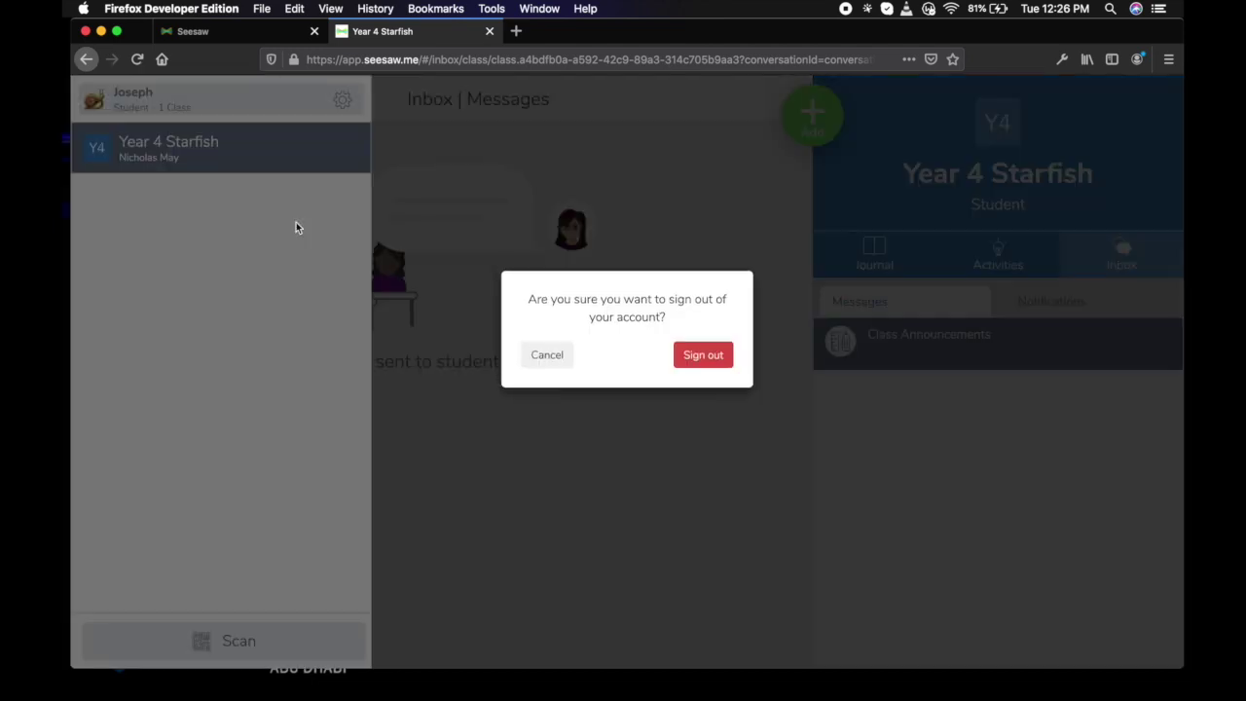
pyautogui.click(702, 358)
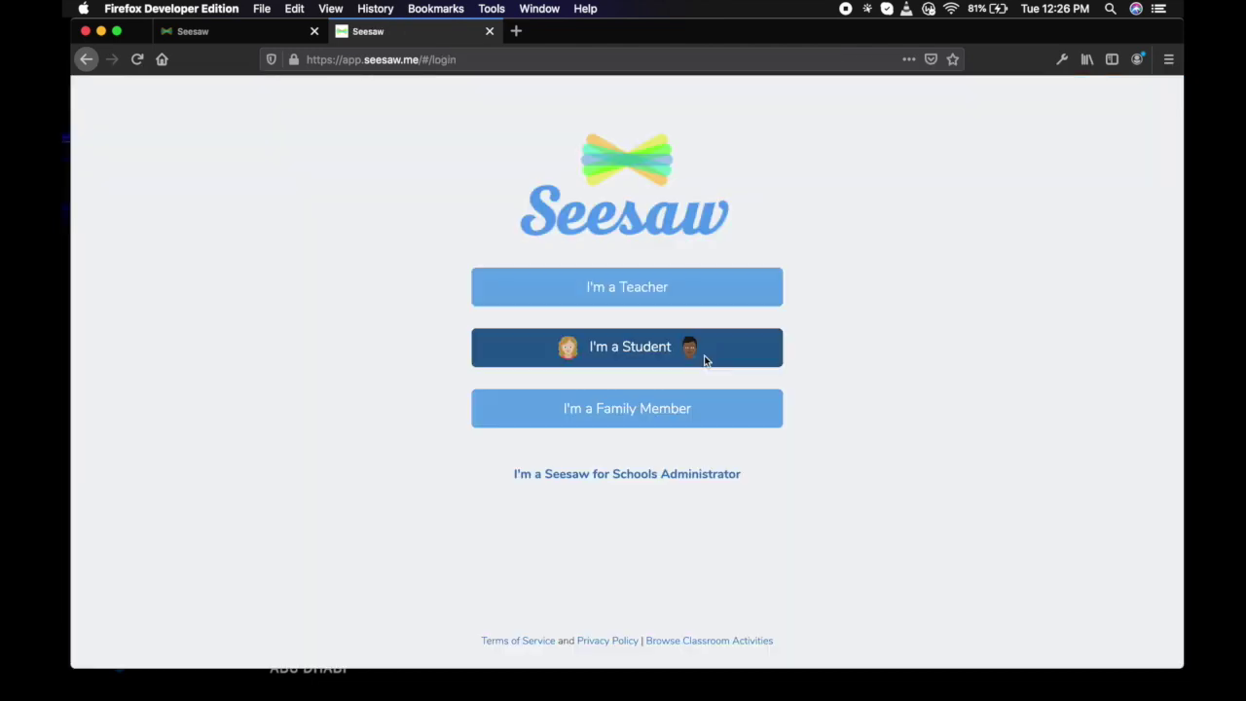
# Sign in as a teacher with the saved credentials and open the posts awaiting approval.
pyautogui.click(647, 289)
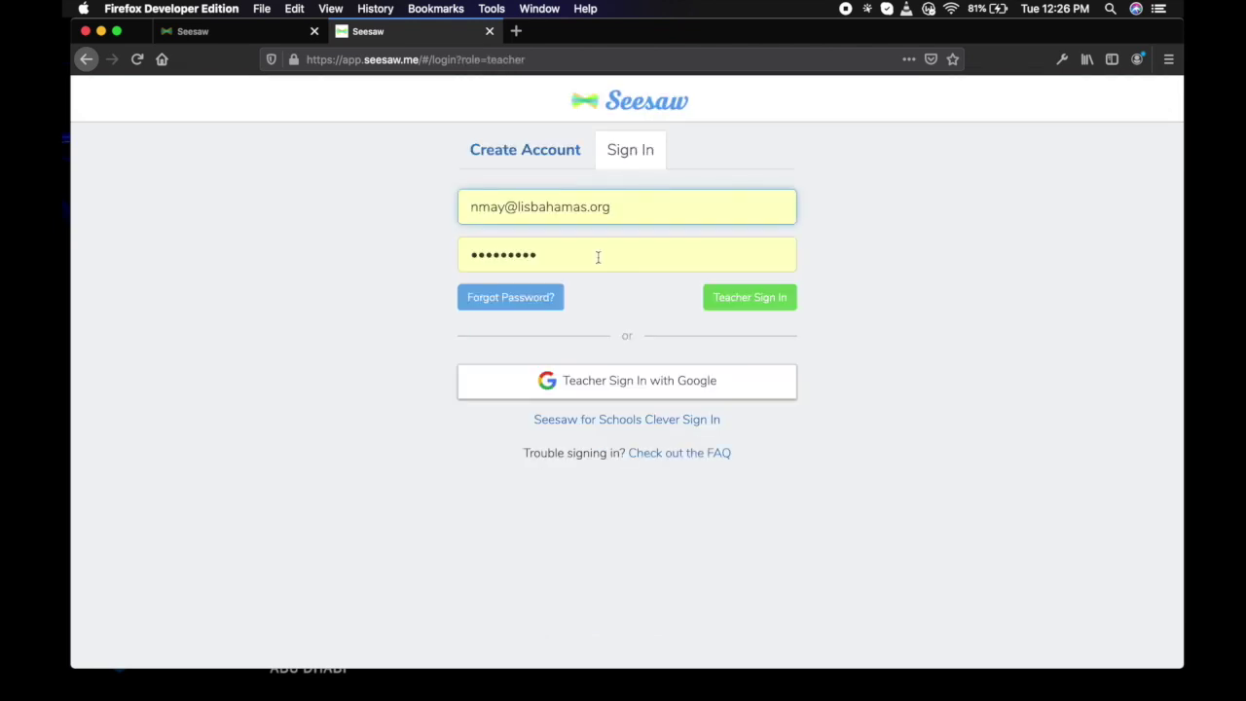
pyautogui.click(752, 299)
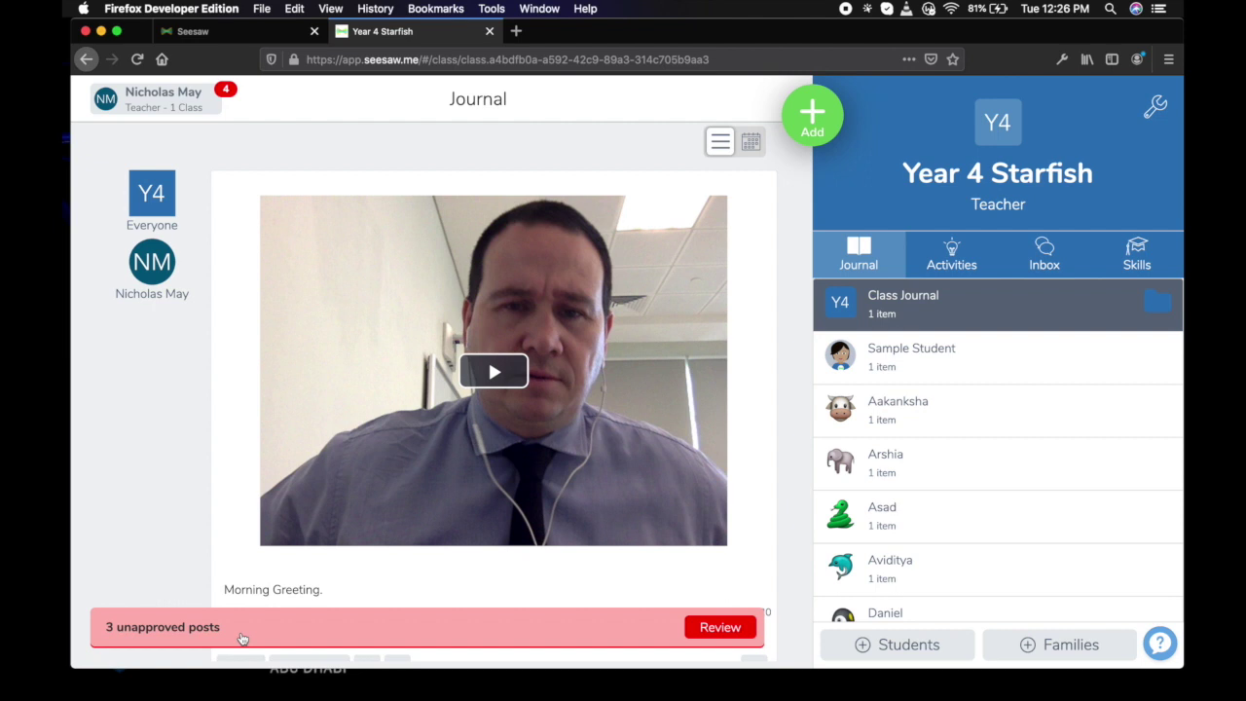
pyautogui.scroll(-2, 429, 492)
pyautogui.scroll(2, 430, 487)
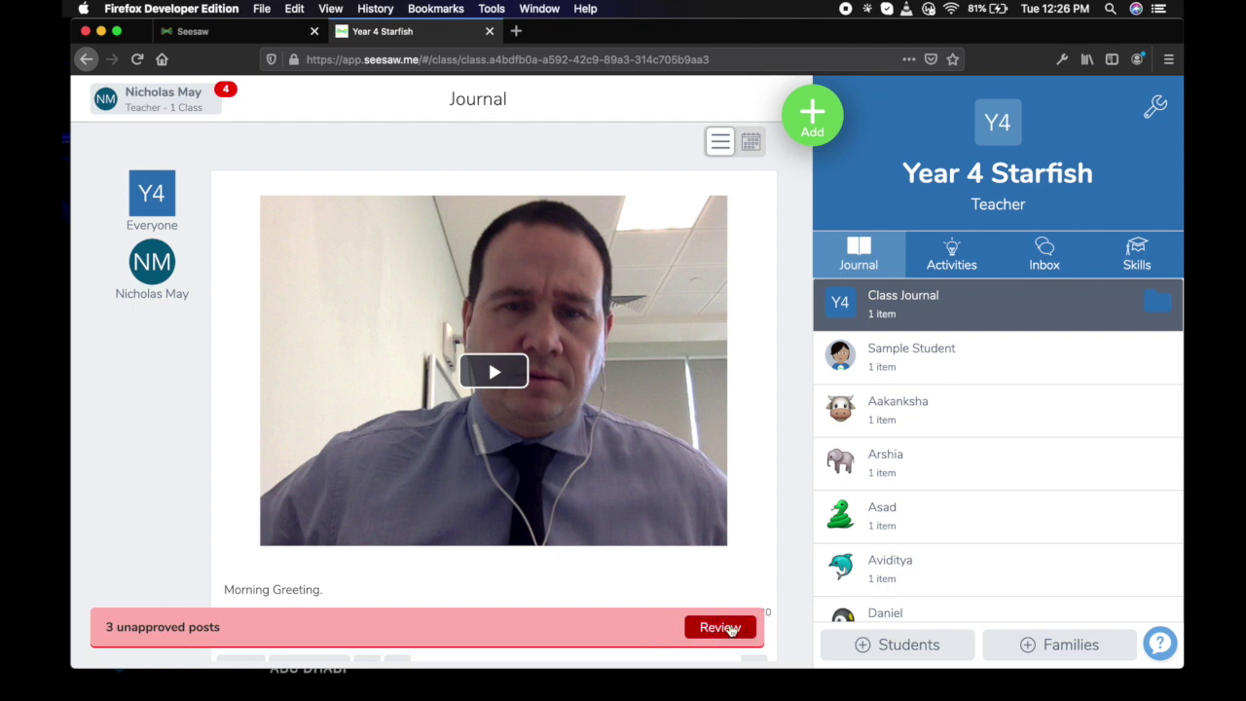
pyautogui.click(720, 628)
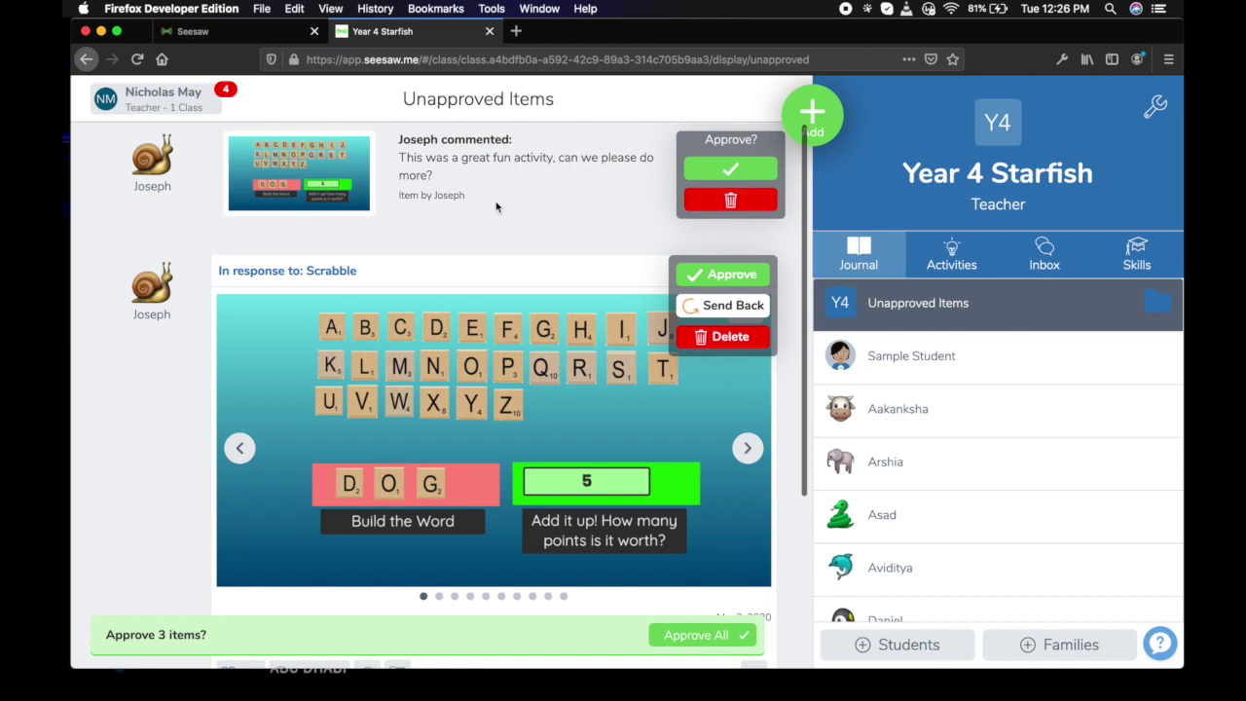
# Approve the student's Scrabble comment, the Scrabble post and the remaining video-post comment.
pyautogui.click(736, 170)
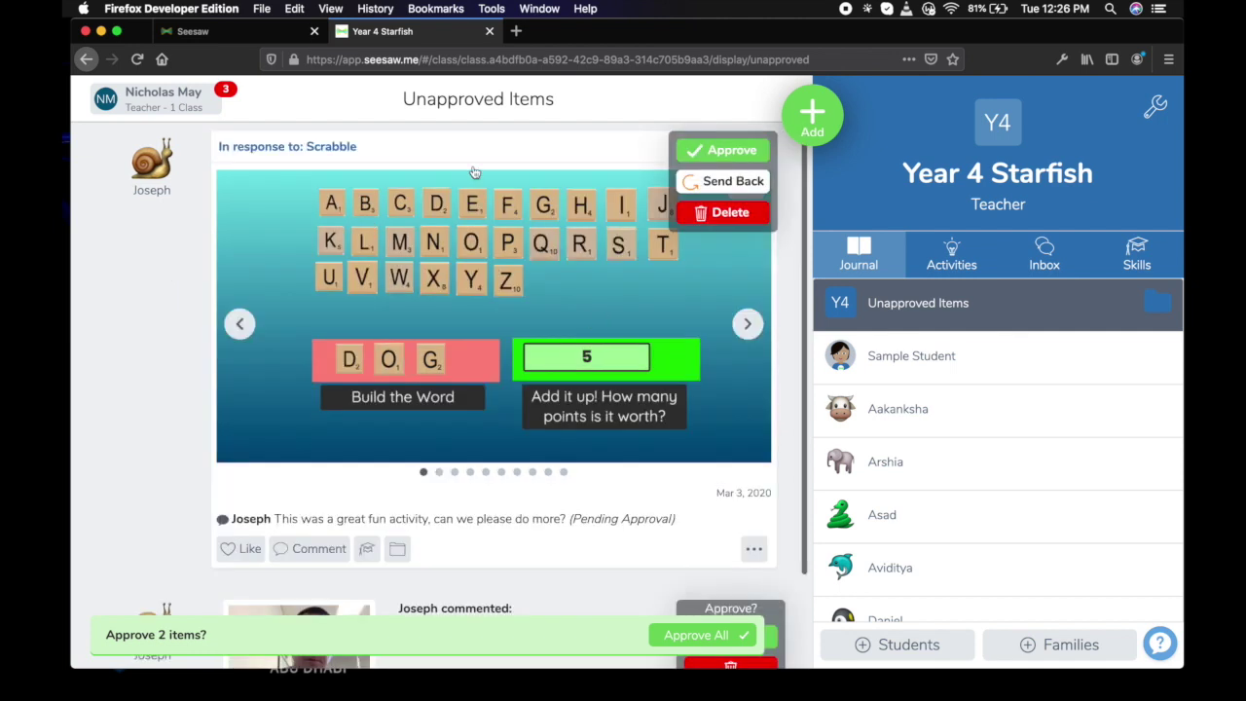
pyautogui.scroll(-2, 500, 321)
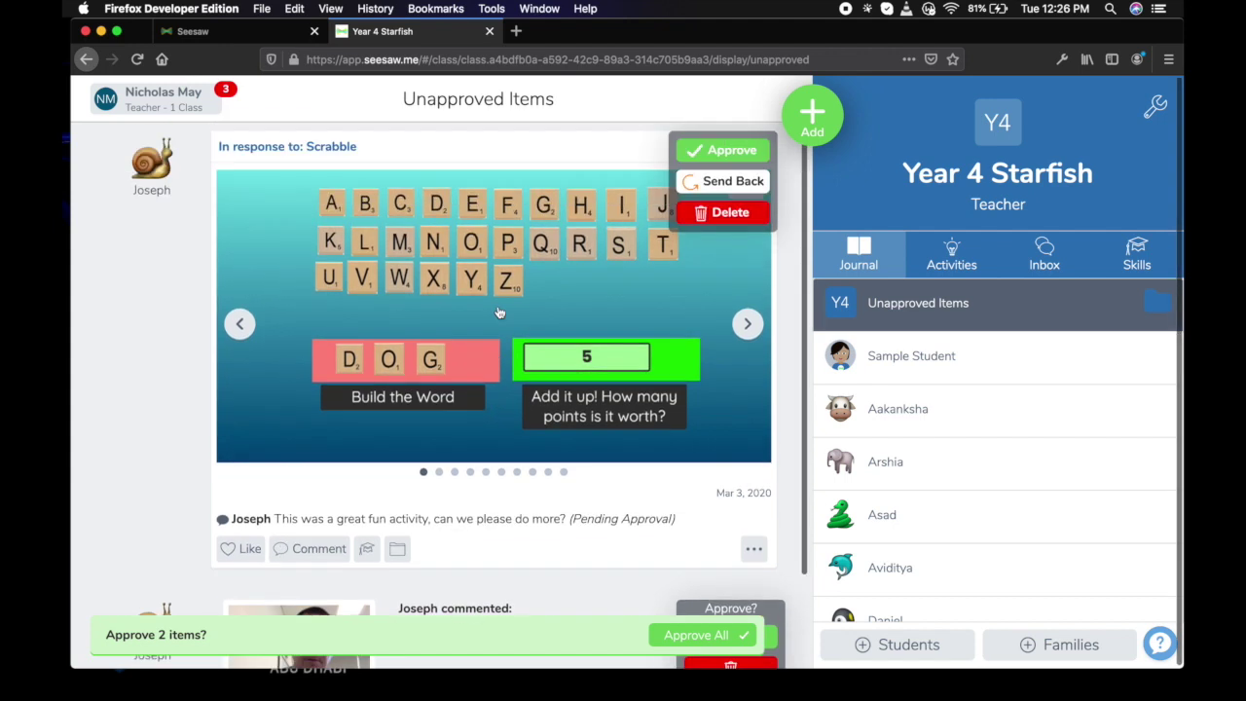
pyautogui.scroll(2, 345, 431)
pyautogui.moveTo(730, 151)
pyautogui.click(732, 152)
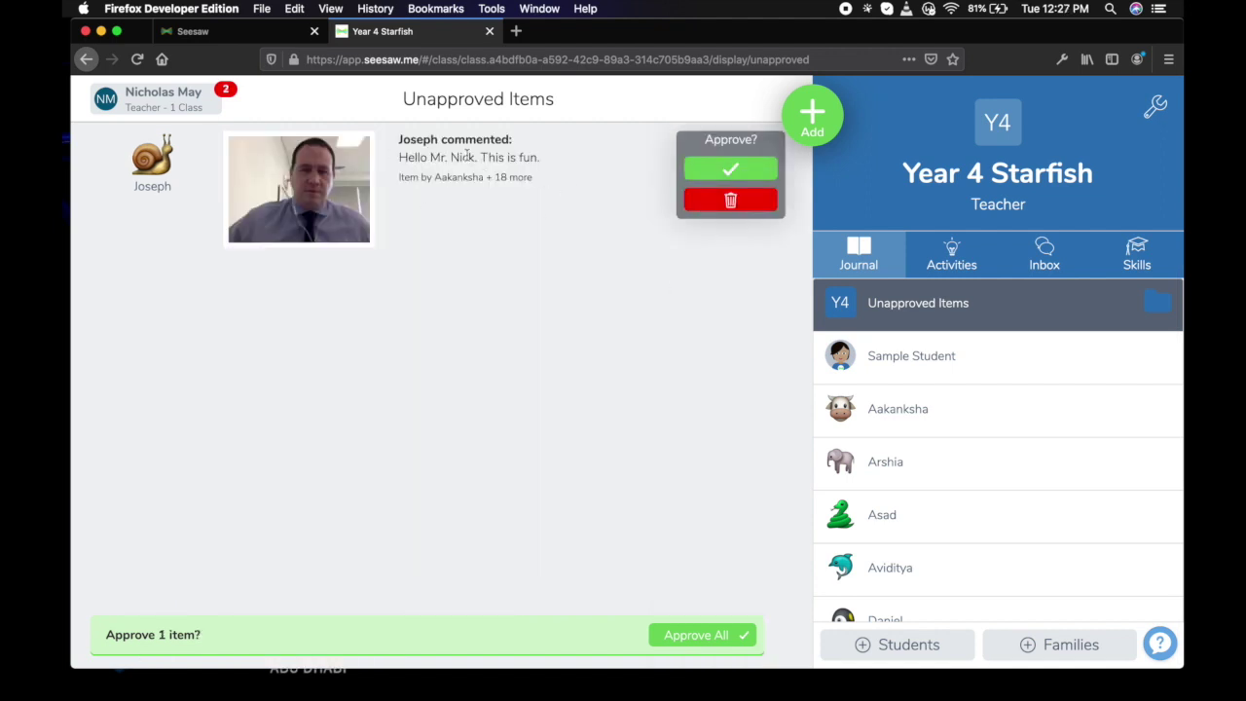
pyautogui.click(746, 169)
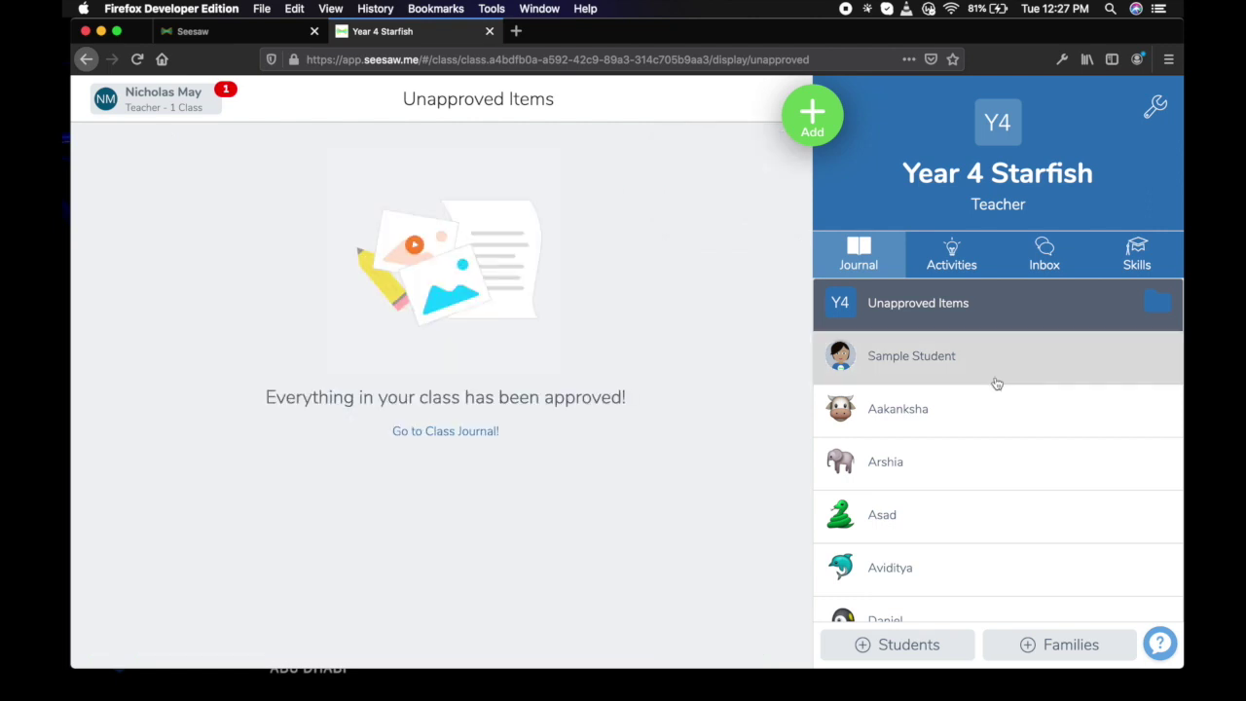
# Check the teacher's Inbox and Notifications, then return to the class Journal.
pyautogui.click(1053, 255)
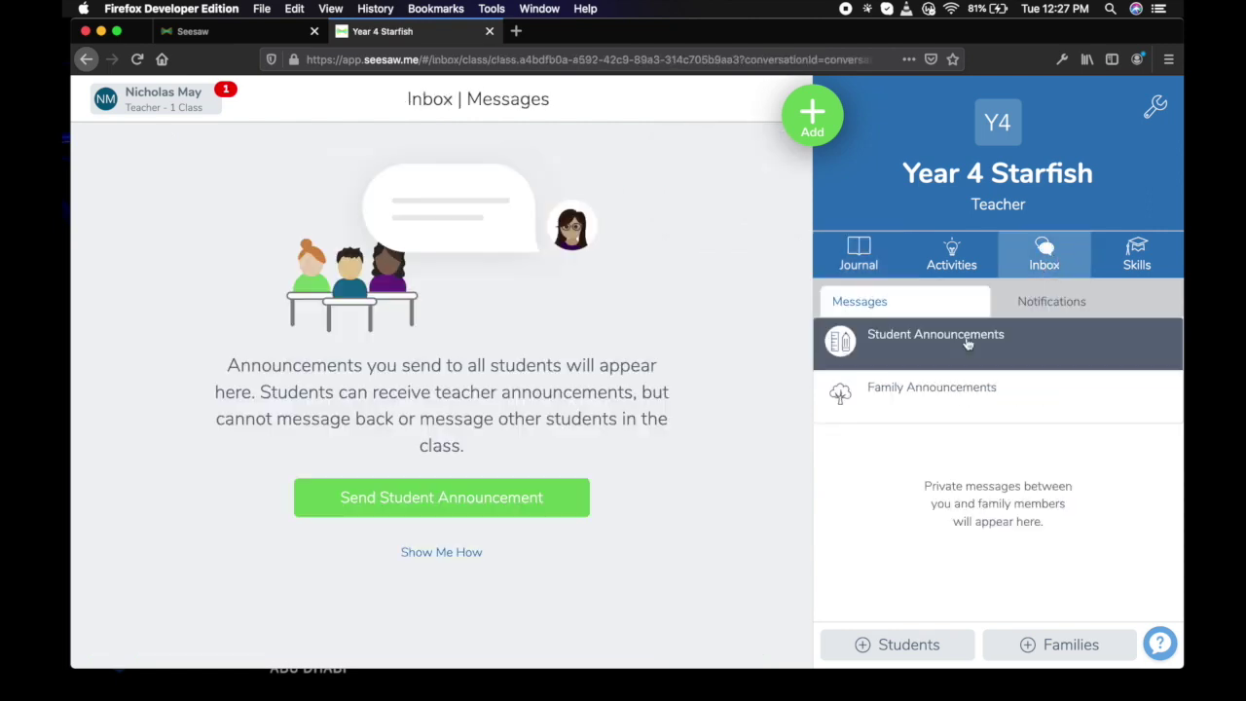
pyautogui.click(1008, 304)
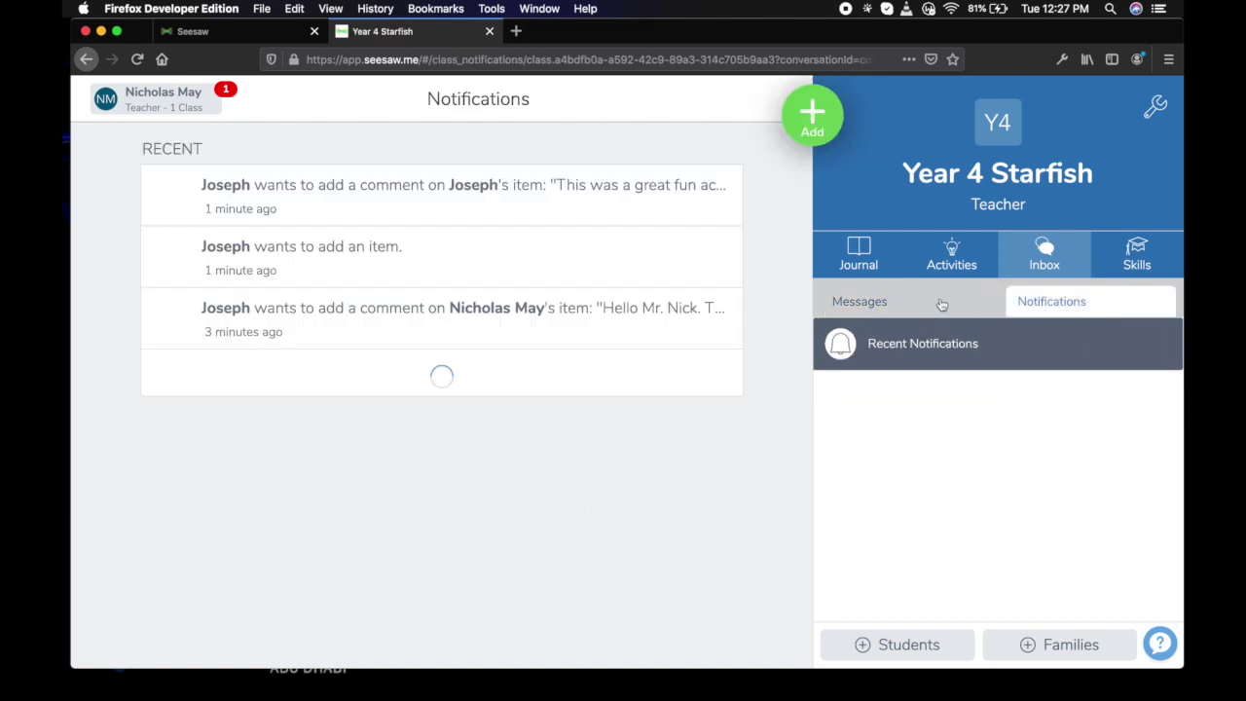
pyautogui.click(941, 305)
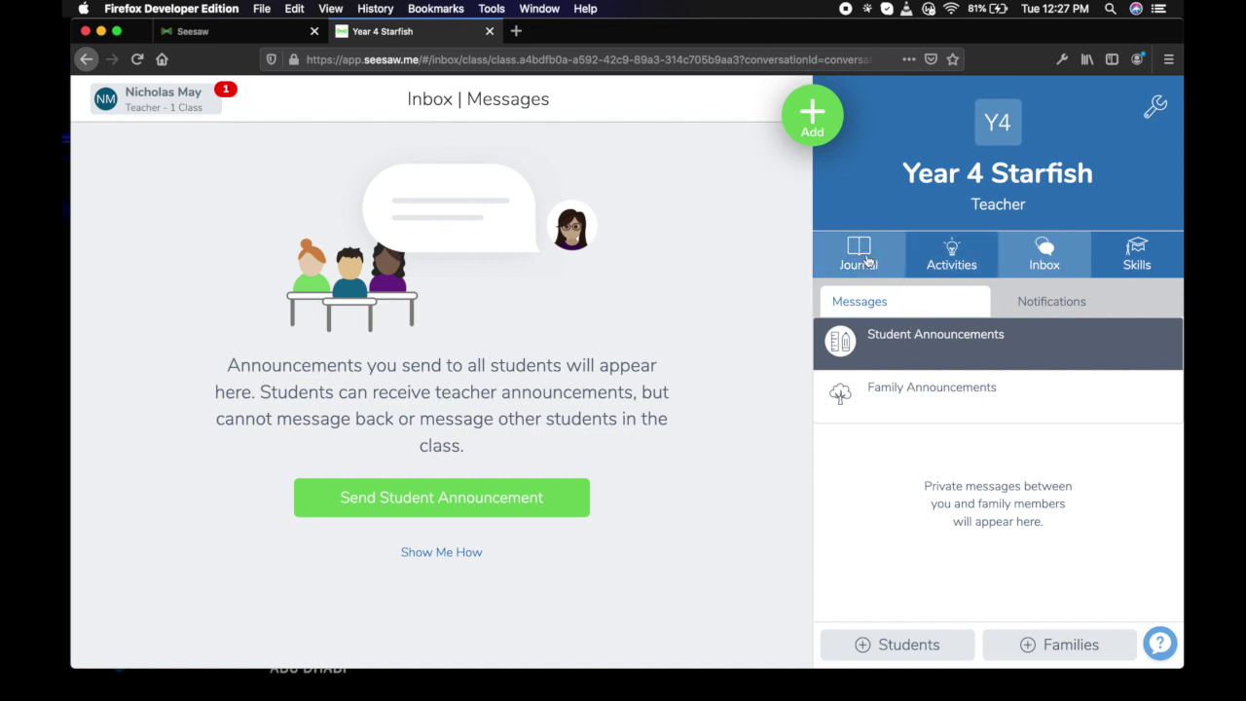
pyautogui.click(864, 255)
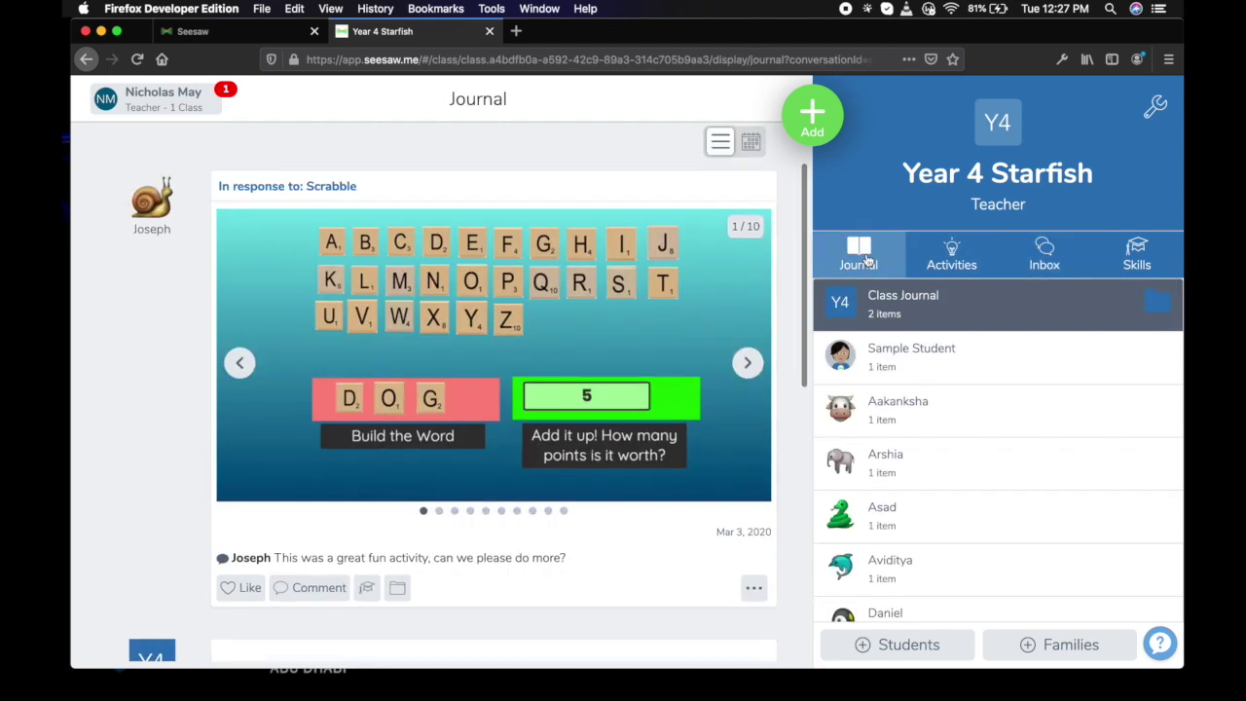
# Filter the class journal to show only the student's own posts.
pyautogui.scroll(-3, 1070, 480)
pyautogui.scroll(-4, 1070, 480)
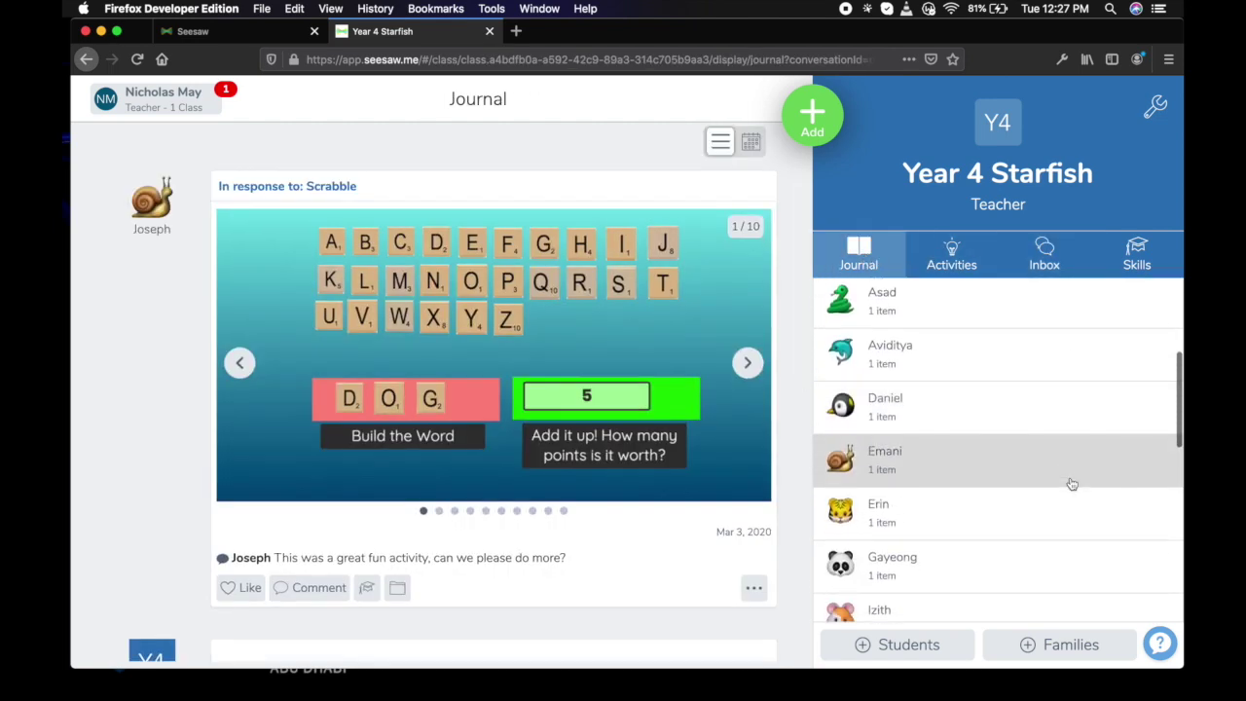
pyautogui.scroll(-3, 946, 424)
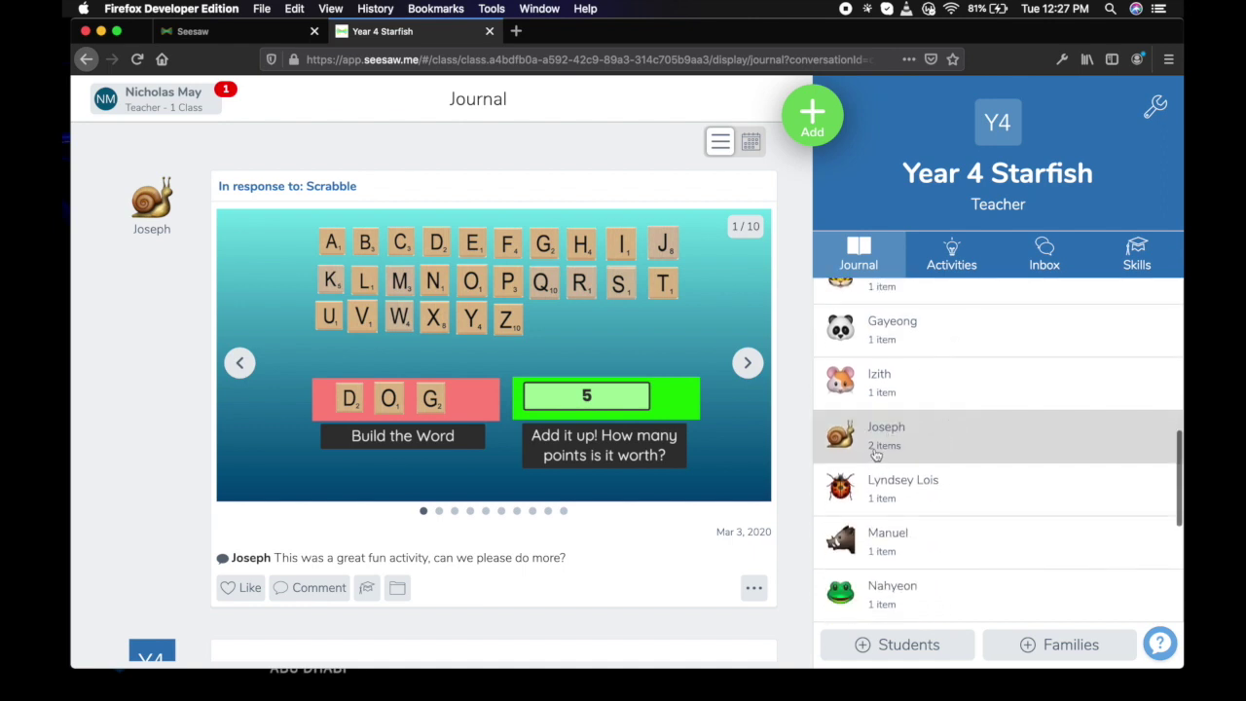
pyautogui.scroll(1, 898, 445)
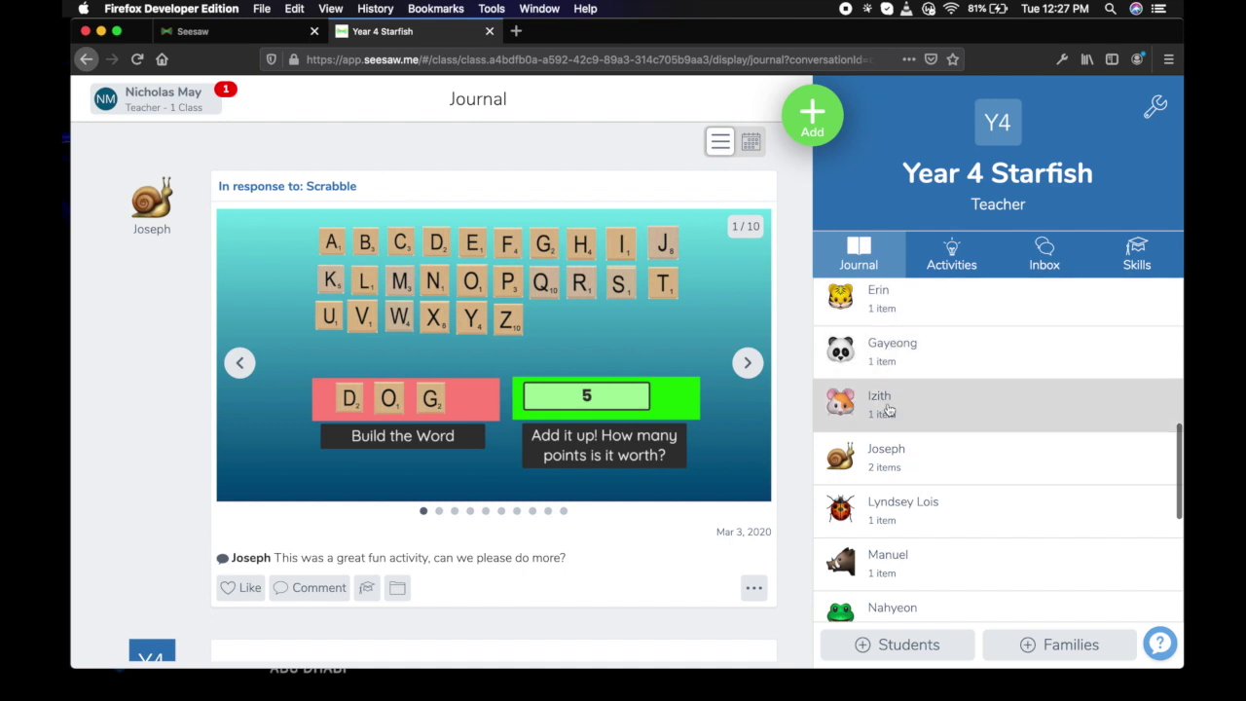
pyautogui.click(926, 470)
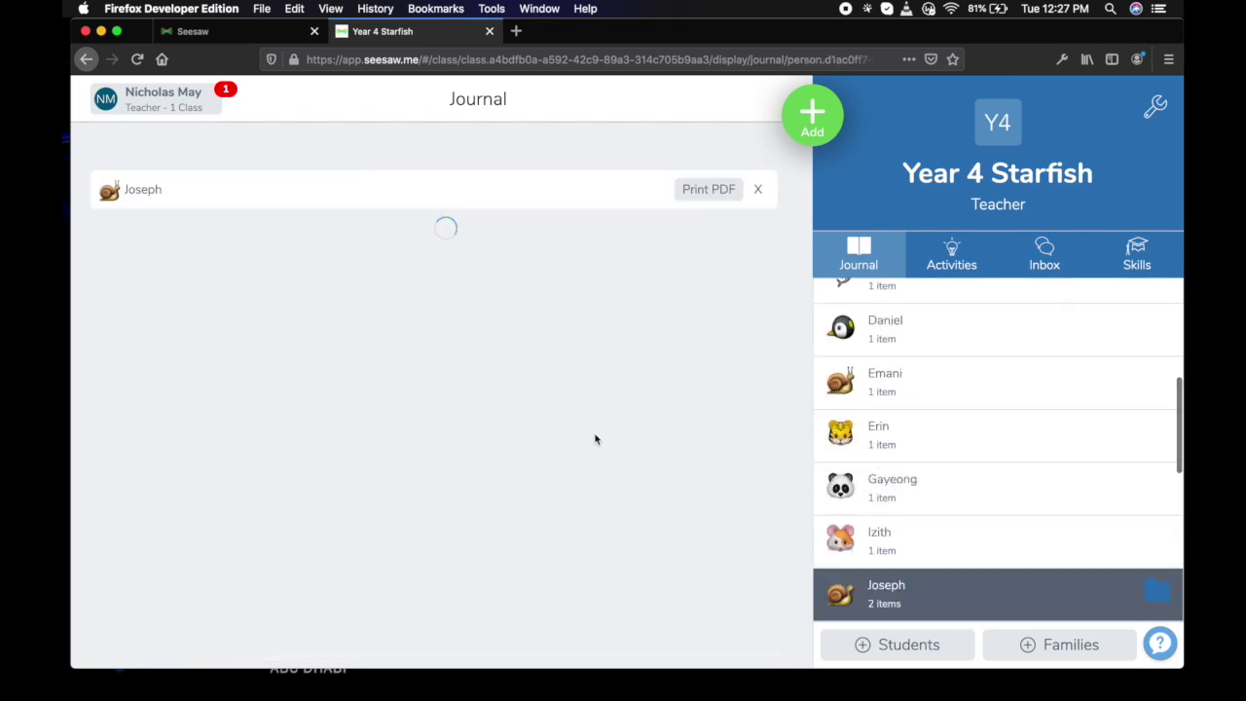
# Review the approved DOG Scrabble response worth 5 points, then shrink the Firefox window.
pyautogui.scroll(-5, 518, 475)
pyautogui.scroll(-3, 519, 475)
pyautogui.scroll(6, 518, 475)
pyautogui.scroll(-4, 519, 475)
pyautogui.scroll(6, 519, 475)
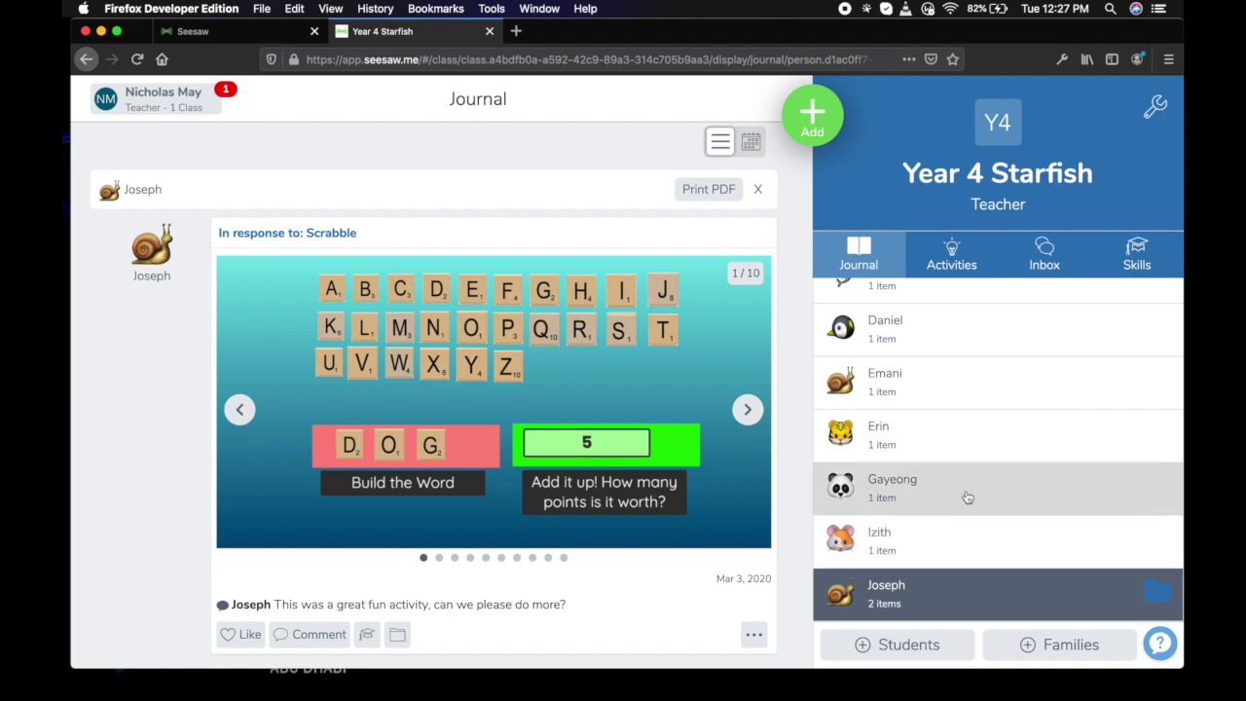
pyautogui.scroll(5, 963, 506)
pyautogui.scroll(-2, 966, 498)
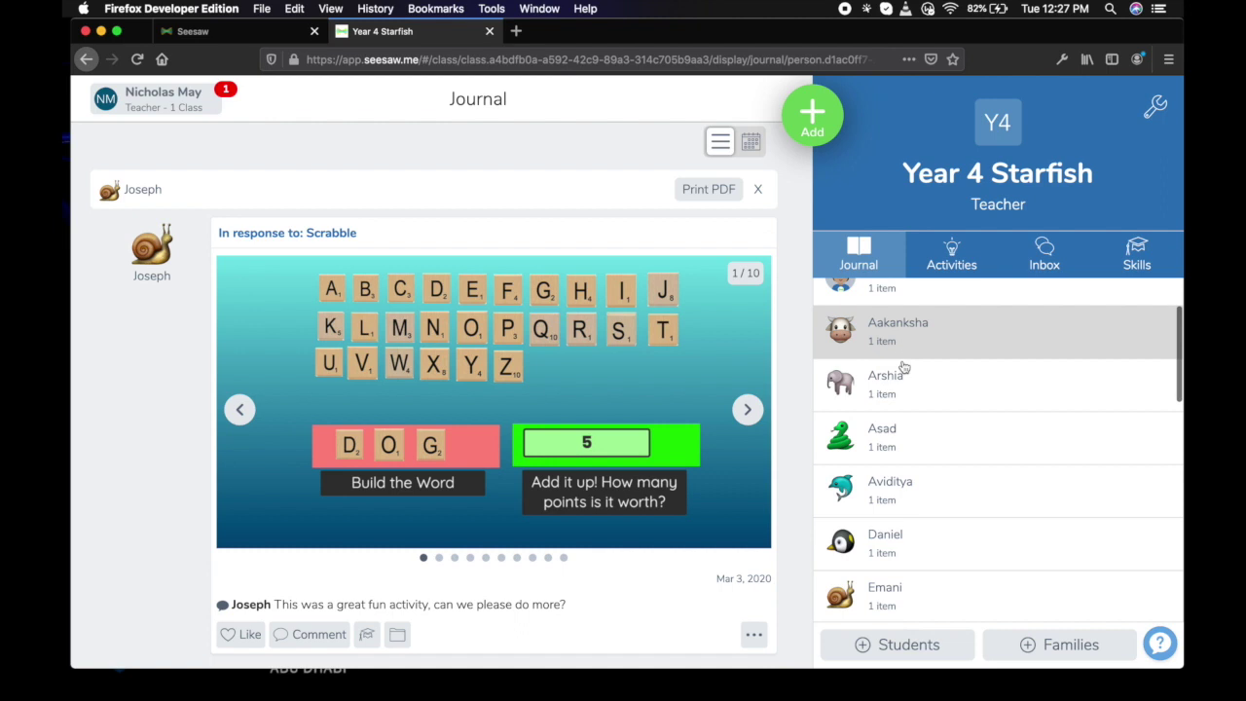
pyautogui.scroll(-5, 923, 574)
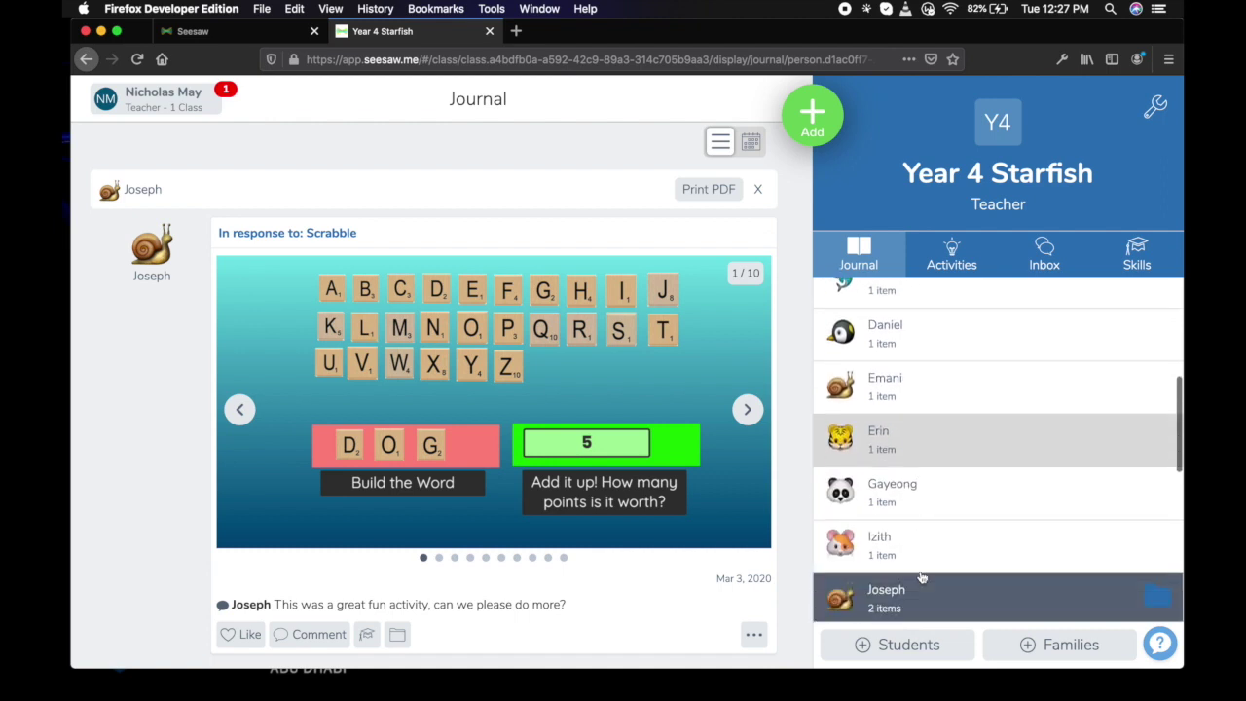
pyautogui.scroll(-3, 930, 570)
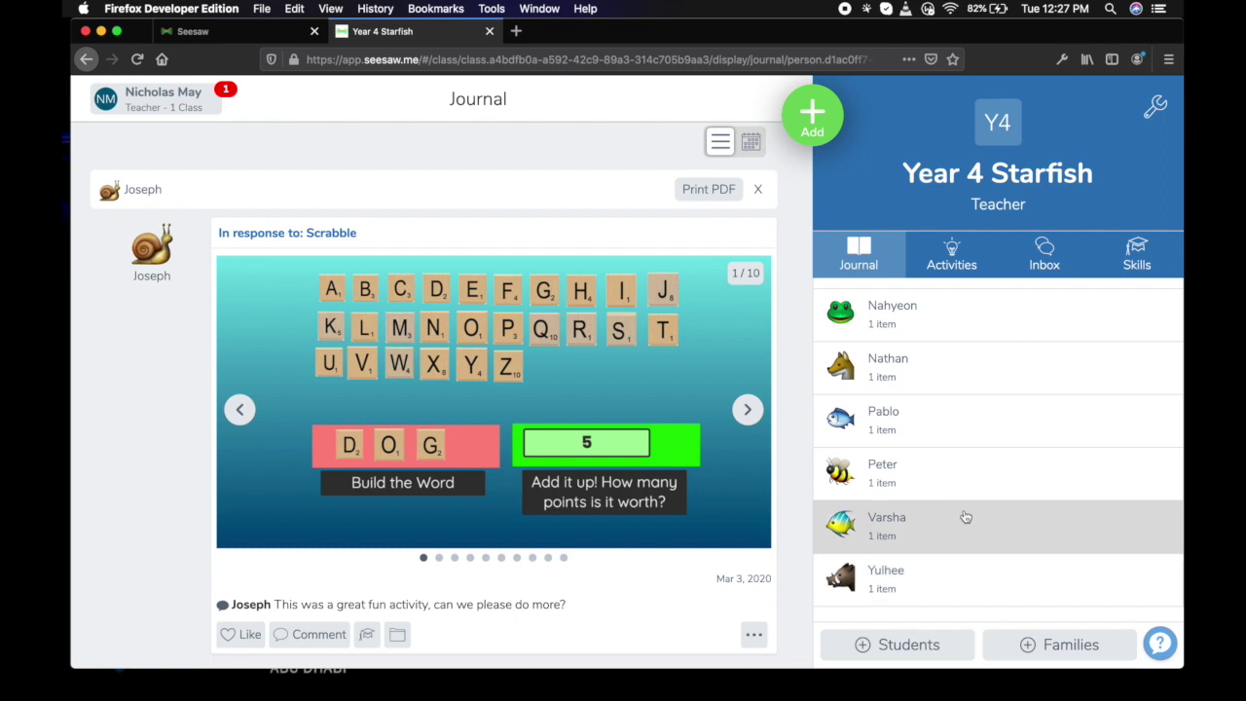
pyautogui.scroll(10, 984, 423)
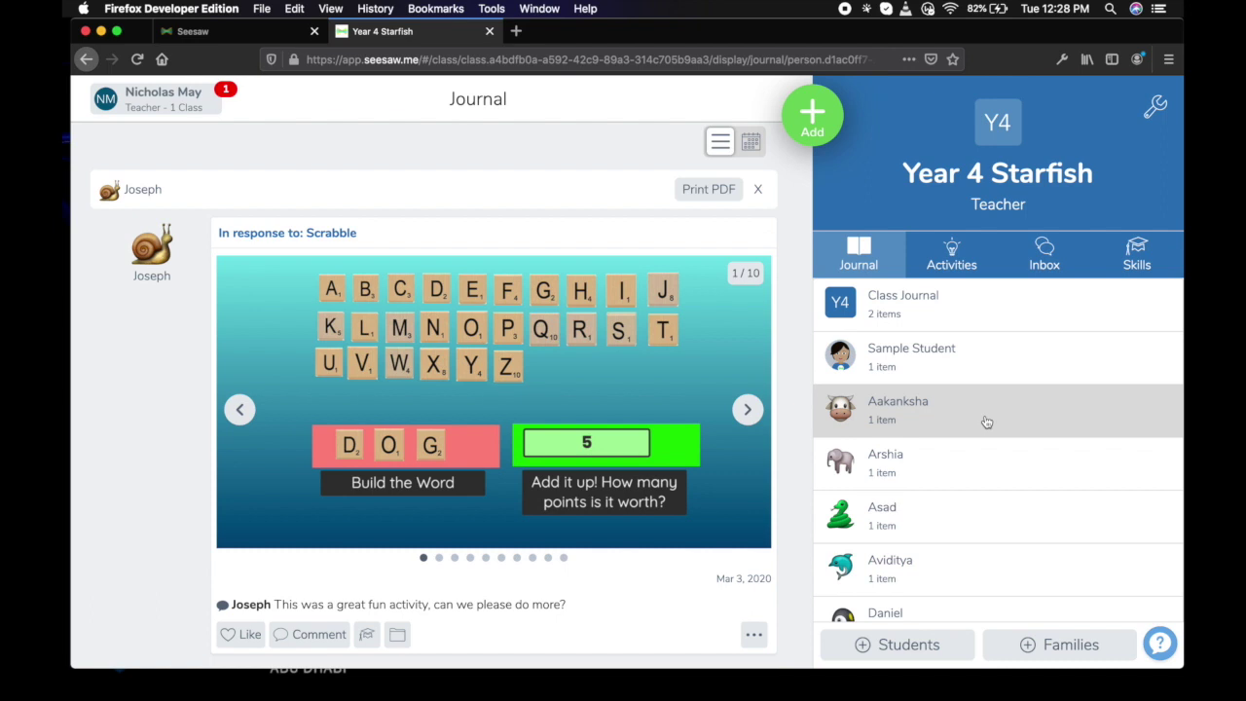
pyautogui.scroll(-10, 1012, 487)
pyautogui.scroll(10, 1012, 487)
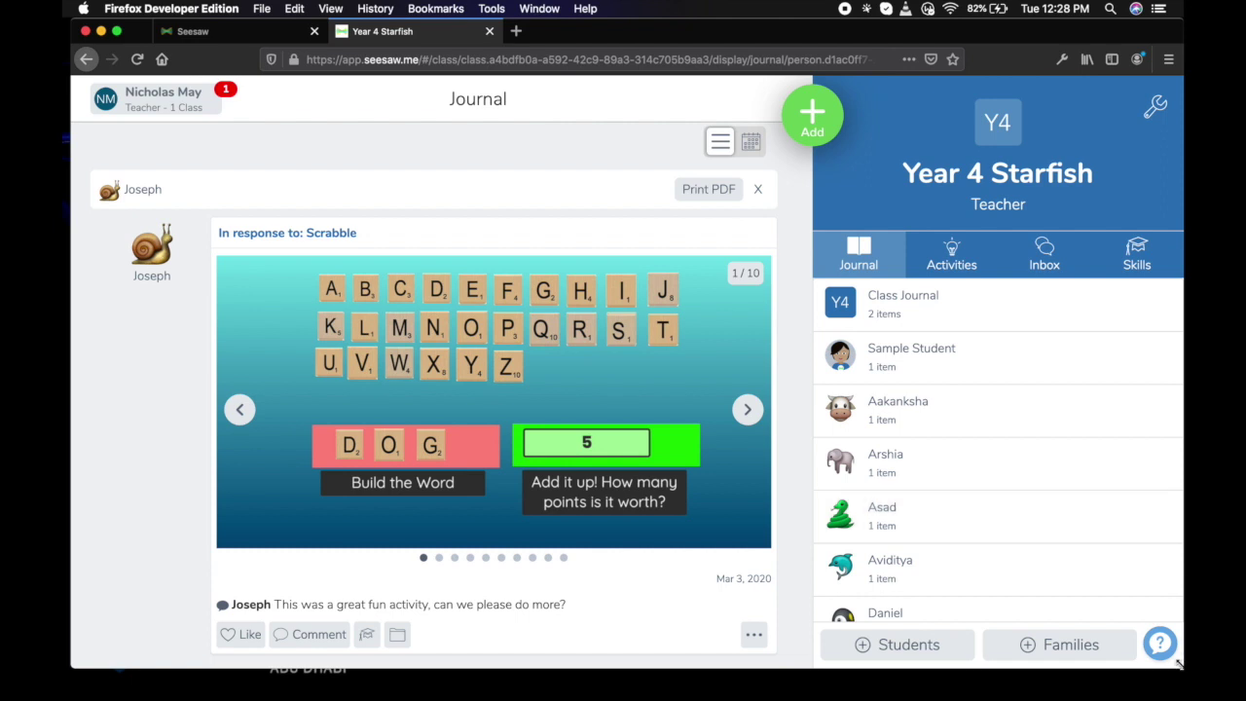
pyautogui.moveTo(1177, 662); pyautogui.dragTo(1090, 627)
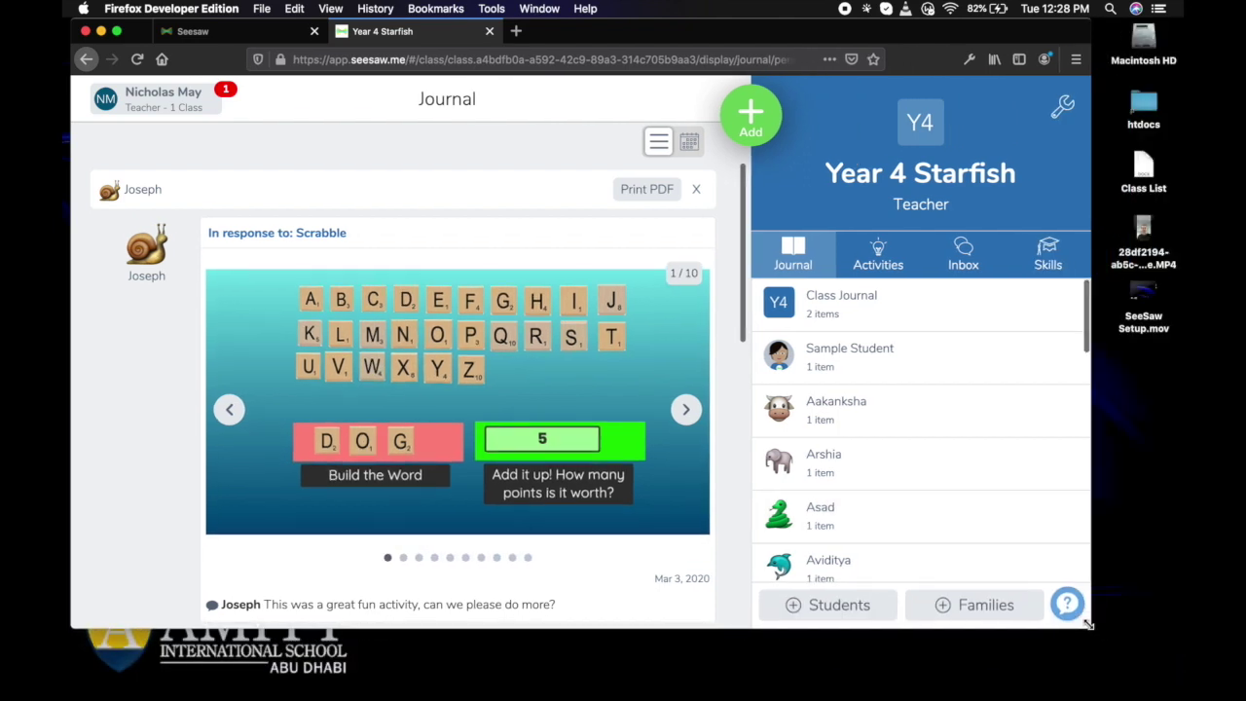